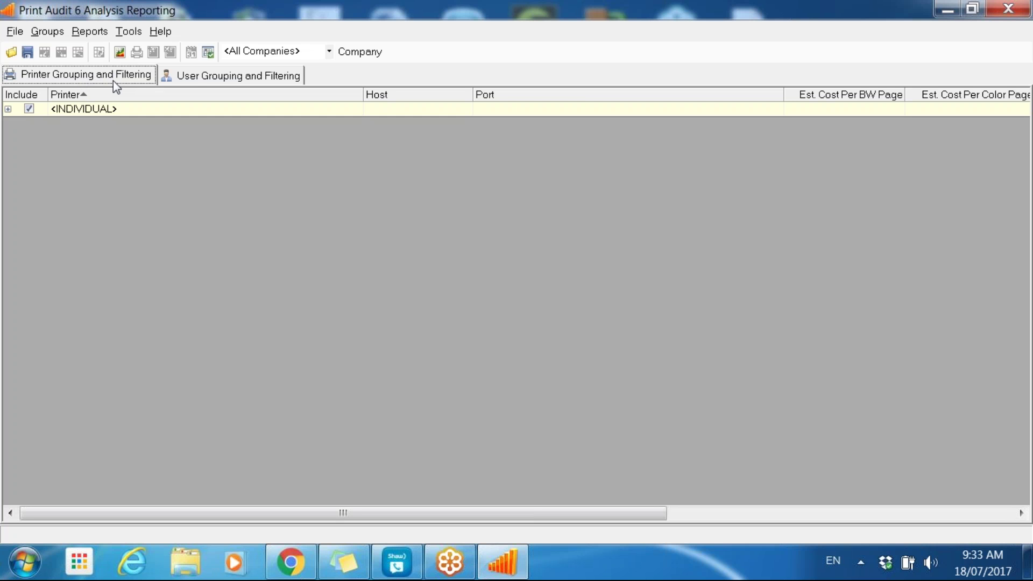
# - Expand the <INDIVIDUAL> groups to review the individual printers and the individual users available for reporting
pyautogui.click(207, 75)
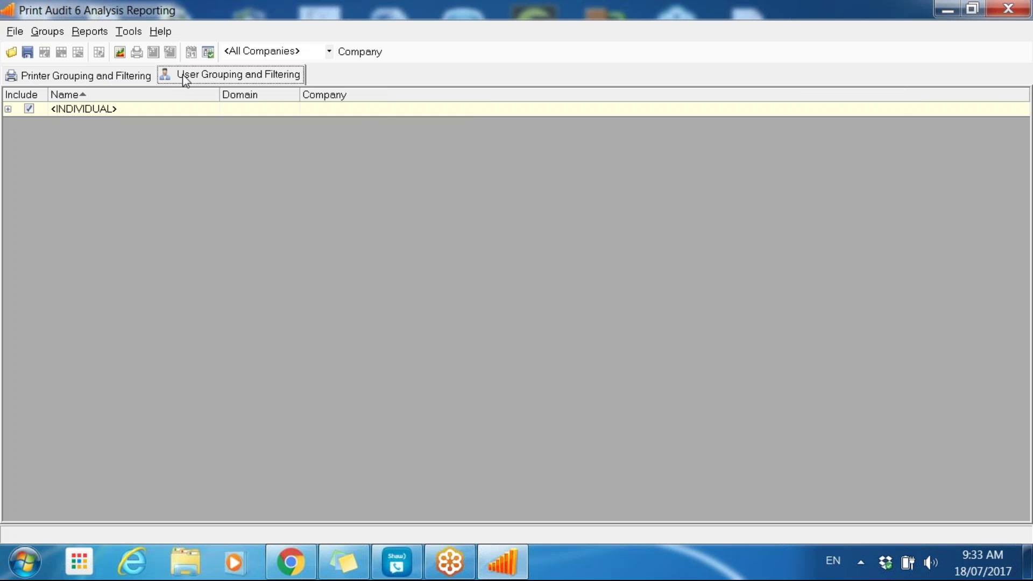
pyautogui.click(60, 76)
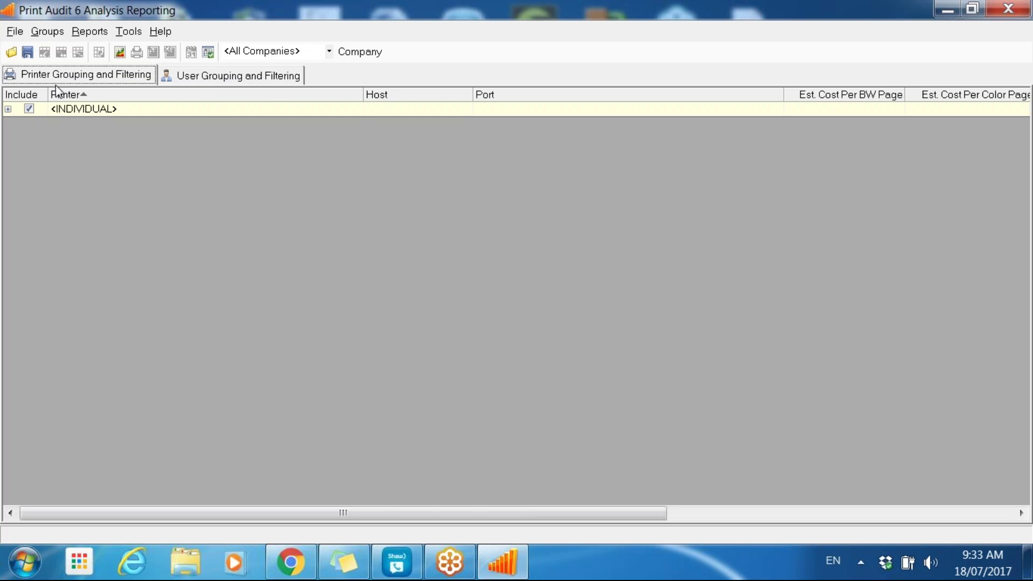
pyautogui.click(8, 109)
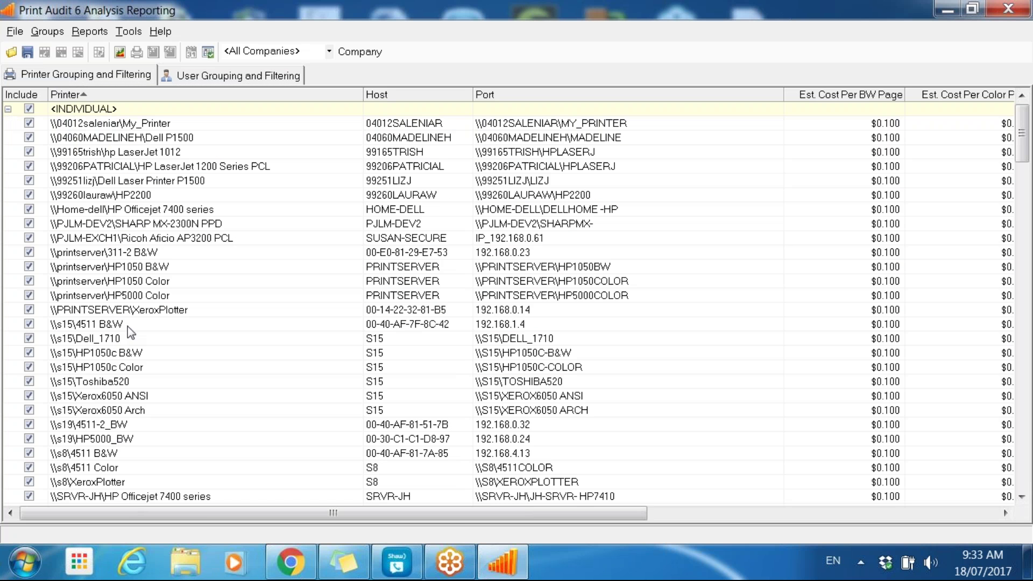
pyautogui.click(167, 82)
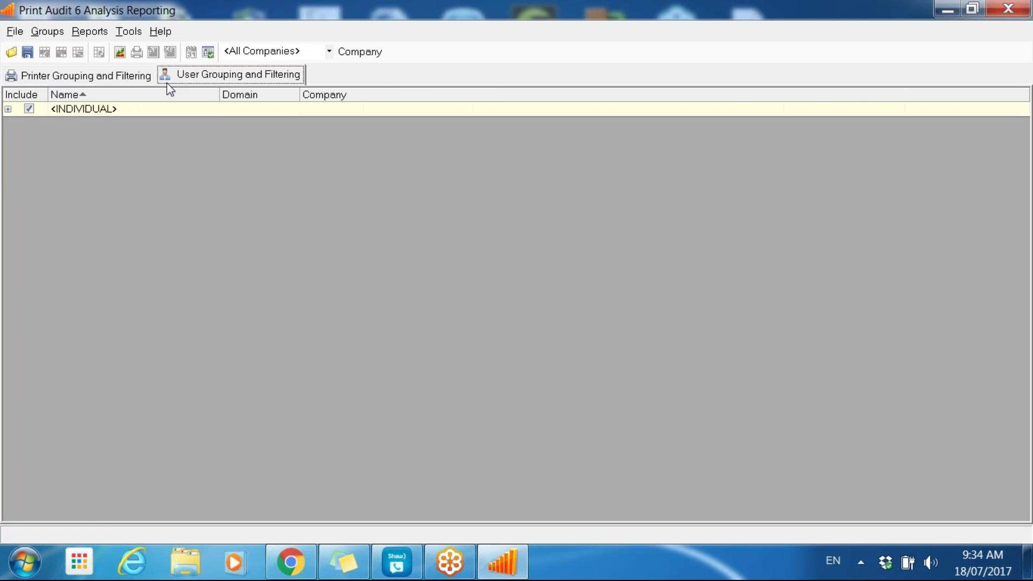
pyautogui.click(8, 109)
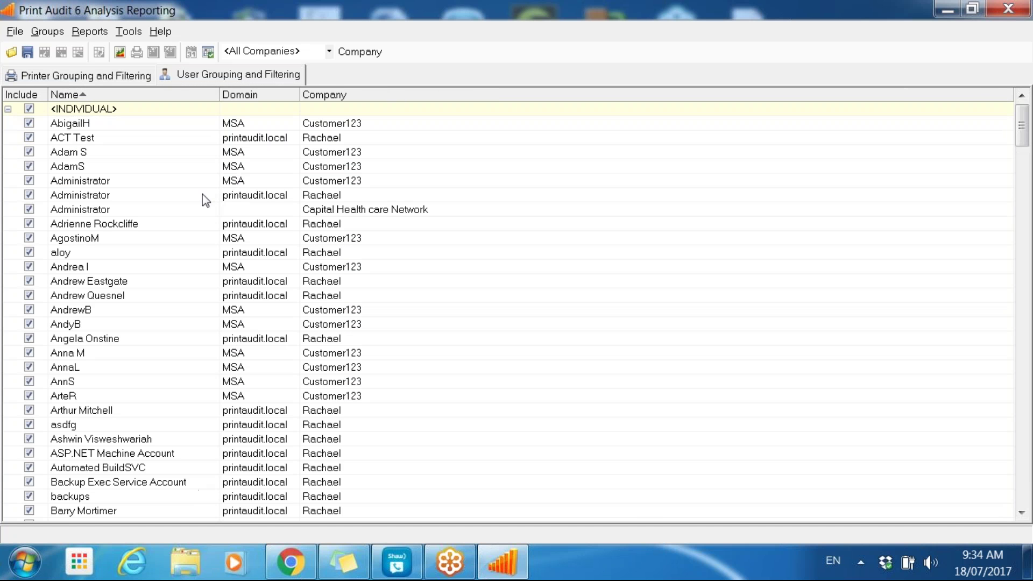
pyautogui.click(109, 81)
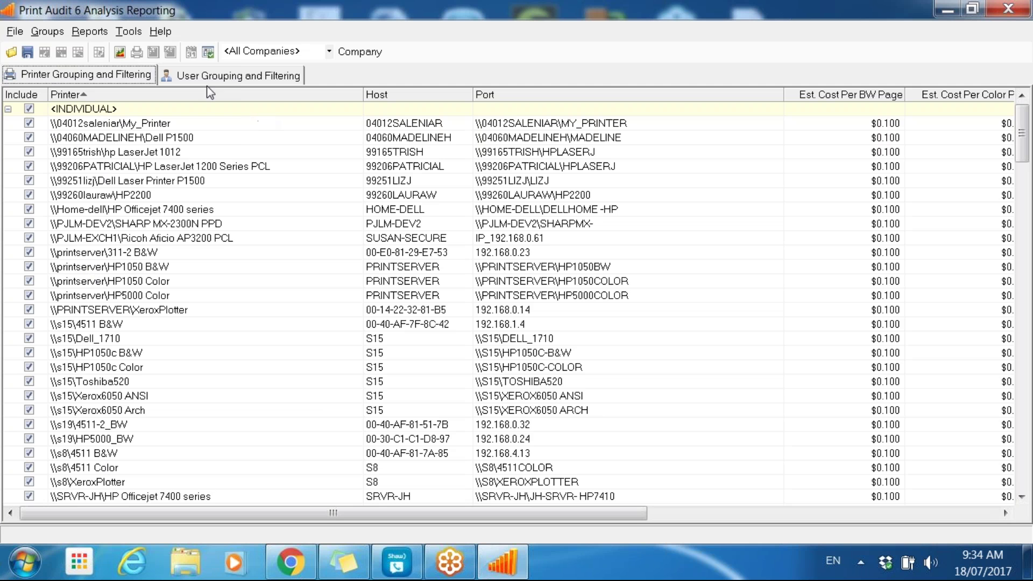
# - Start a new single report and select User Volumes from the Volume Reports as its type
pyautogui.click(91, 33)
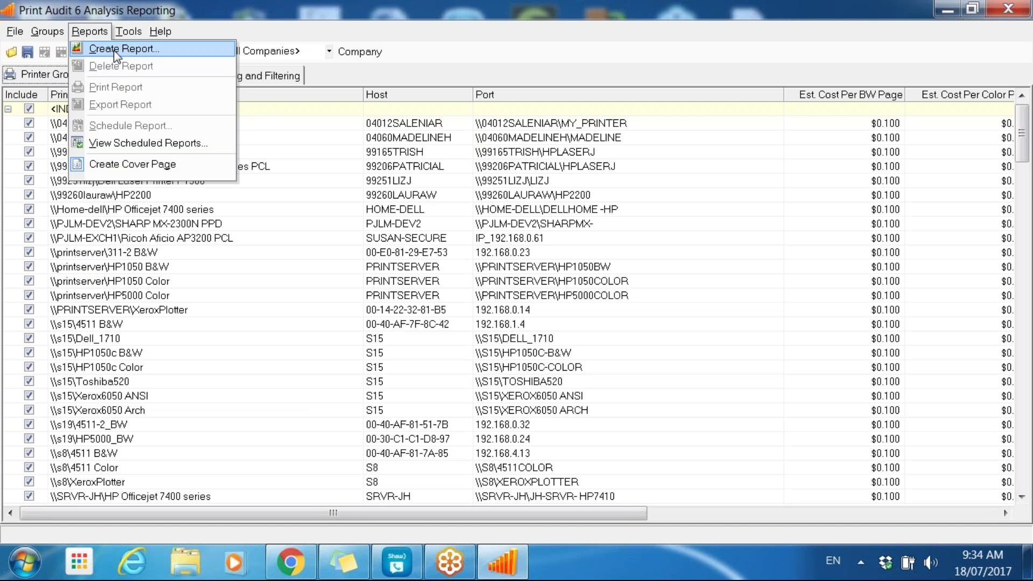
pyautogui.click(86, 47)
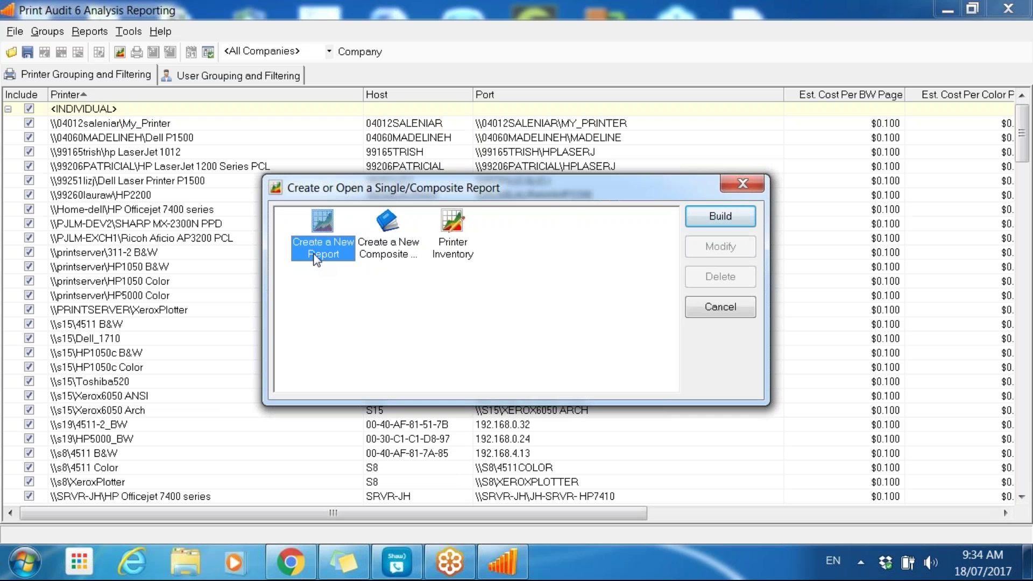
pyautogui.click(392, 246)
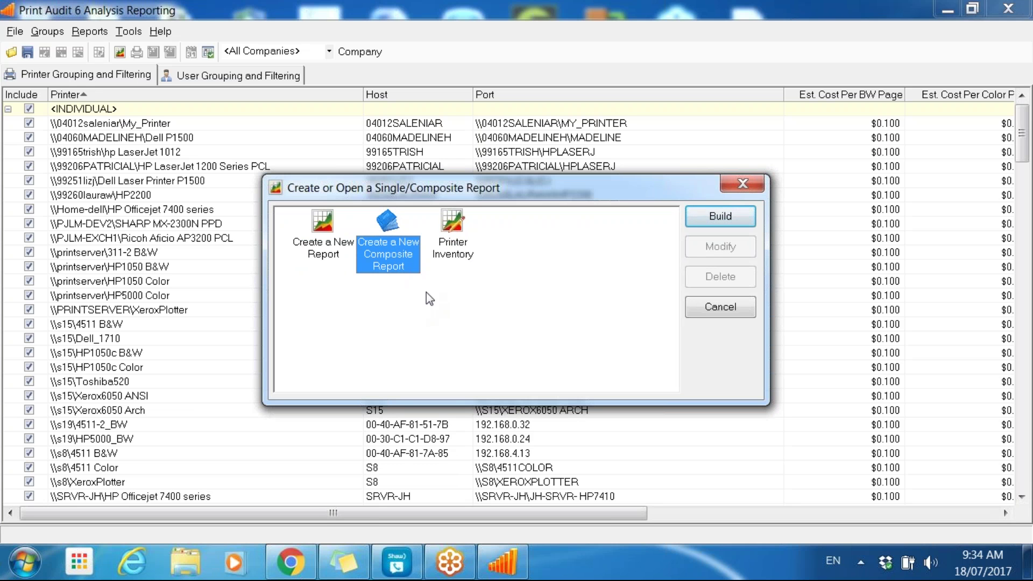
pyautogui.click(325, 255)
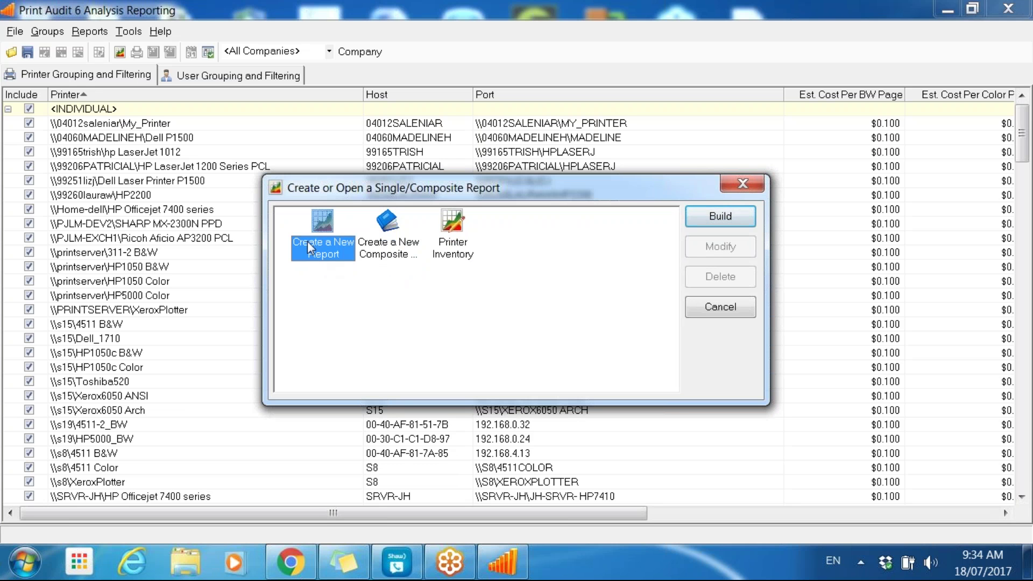
pyautogui.click(711, 217)
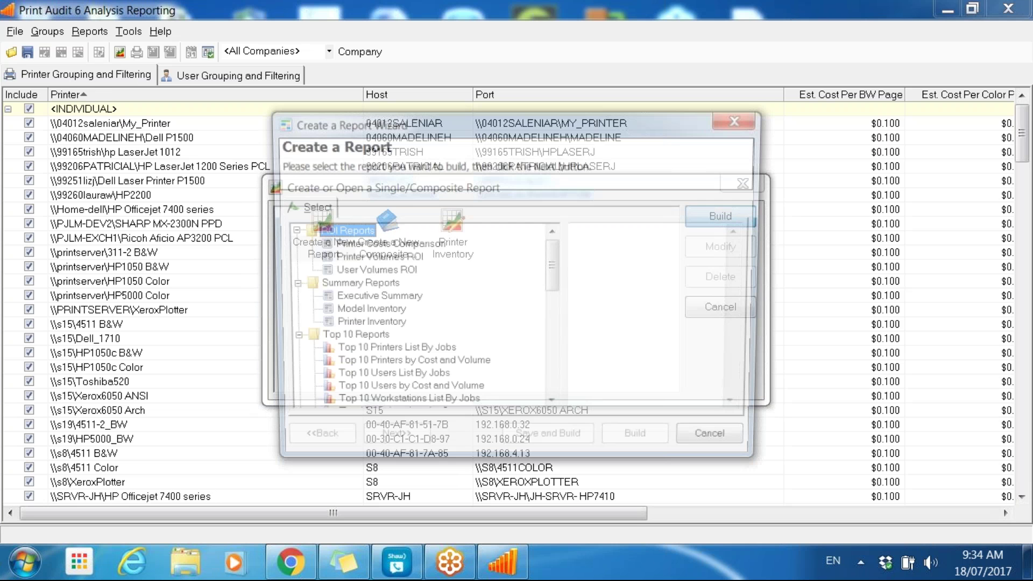
pyautogui.moveTo(556, 259); pyautogui.dragTo(534, 242)
pyautogui.click(412, 244)
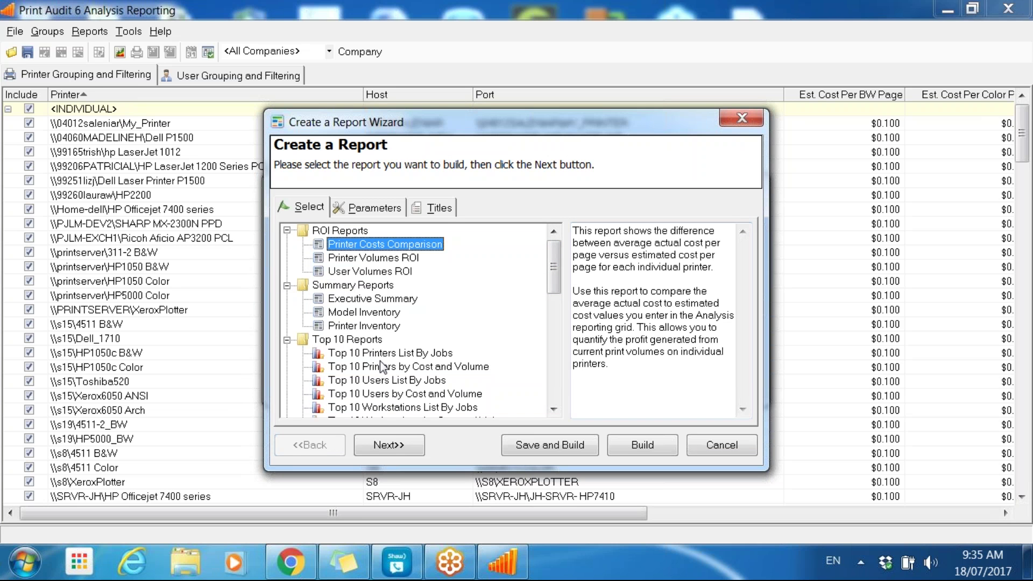
pyautogui.moveTo(554, 264); pyautogui.dragTo(554, 374)
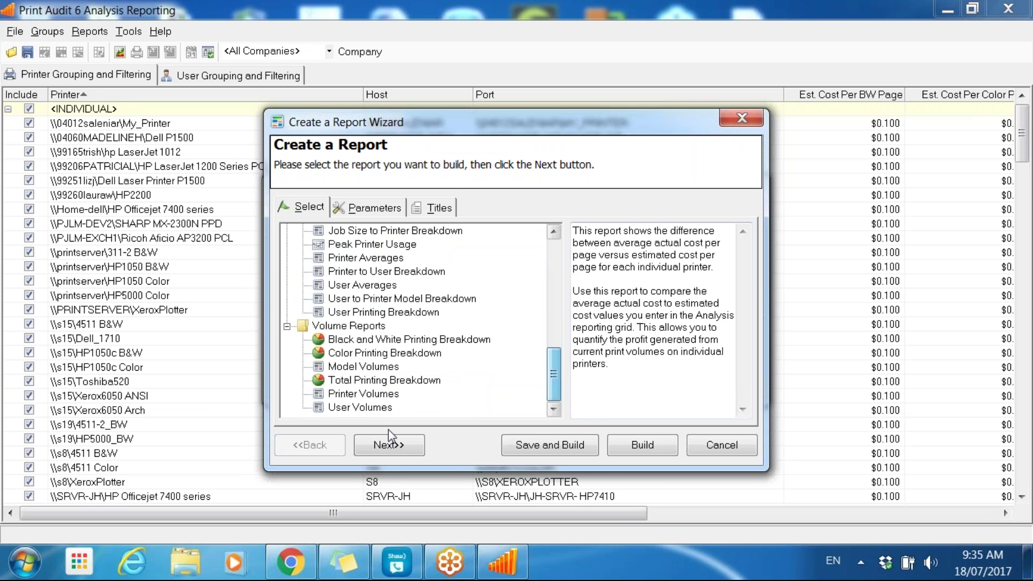
pyautogui.click(377, 409)
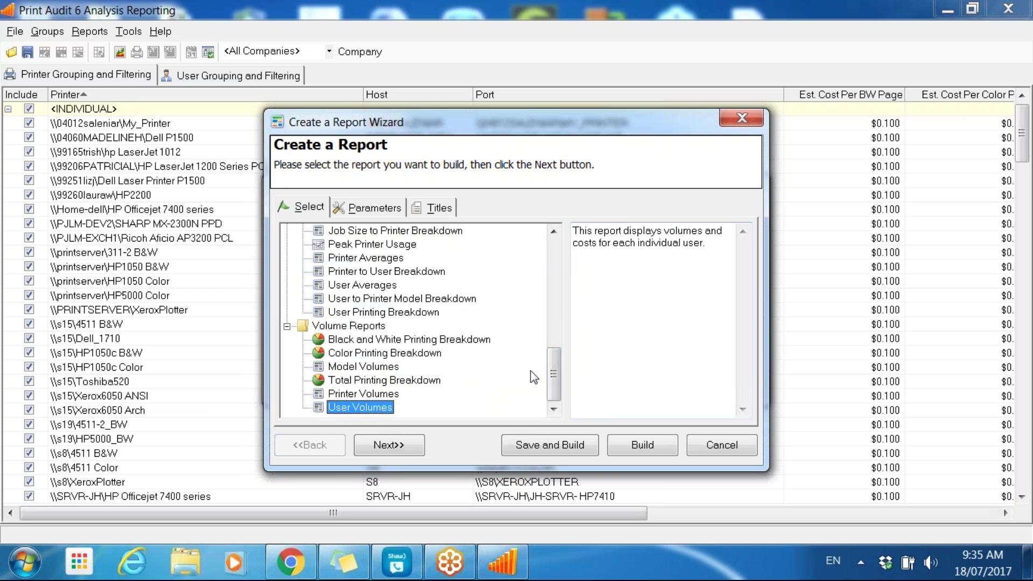
# - Turn off grouping of the report data and sort the User Volumes report by Total Cost
pyautogui.click(394, 445)
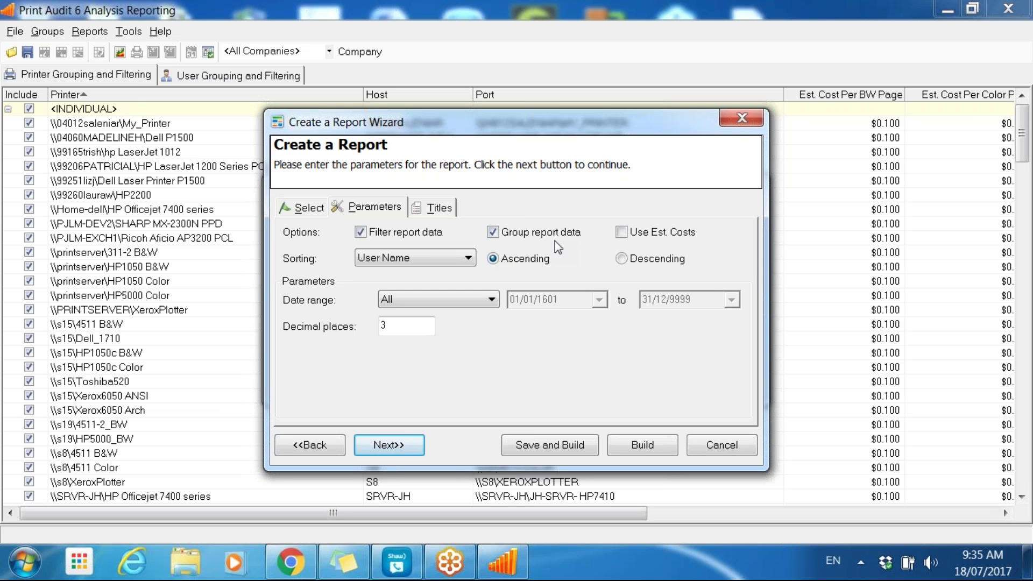
pyautogui.click(538, 233)
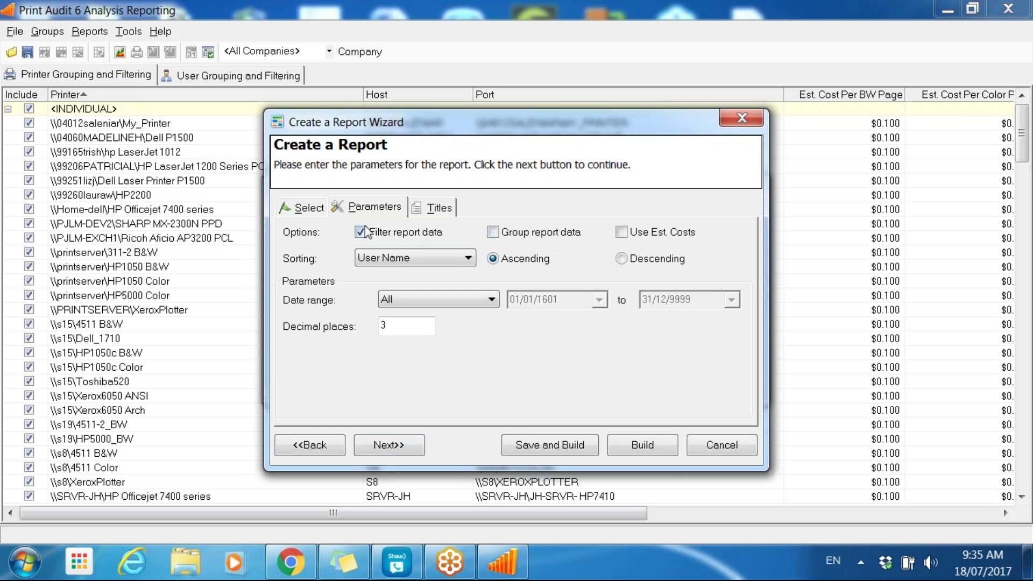
pyautogui.click(415, 258)
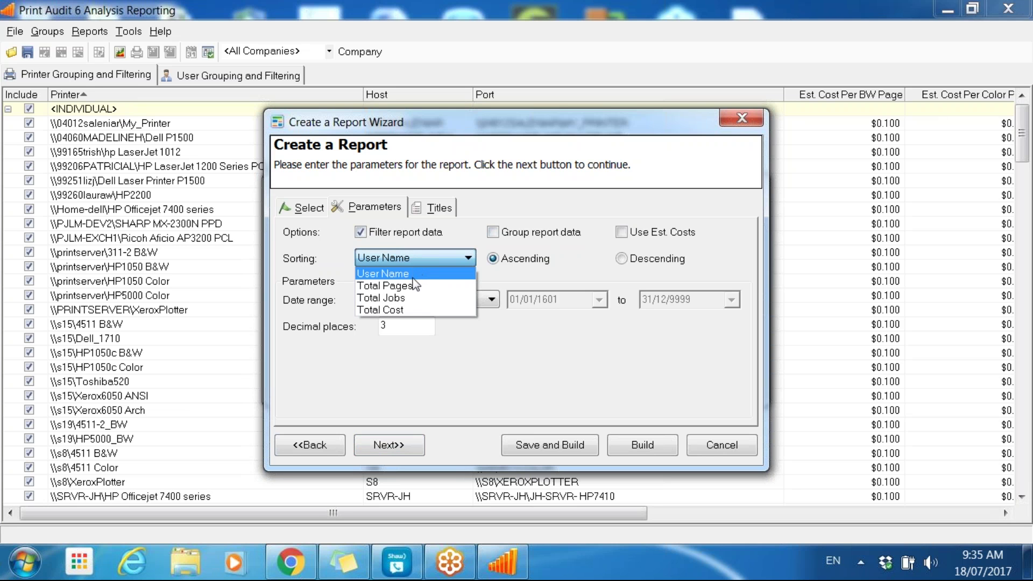
pyautogui.click(408, 311)
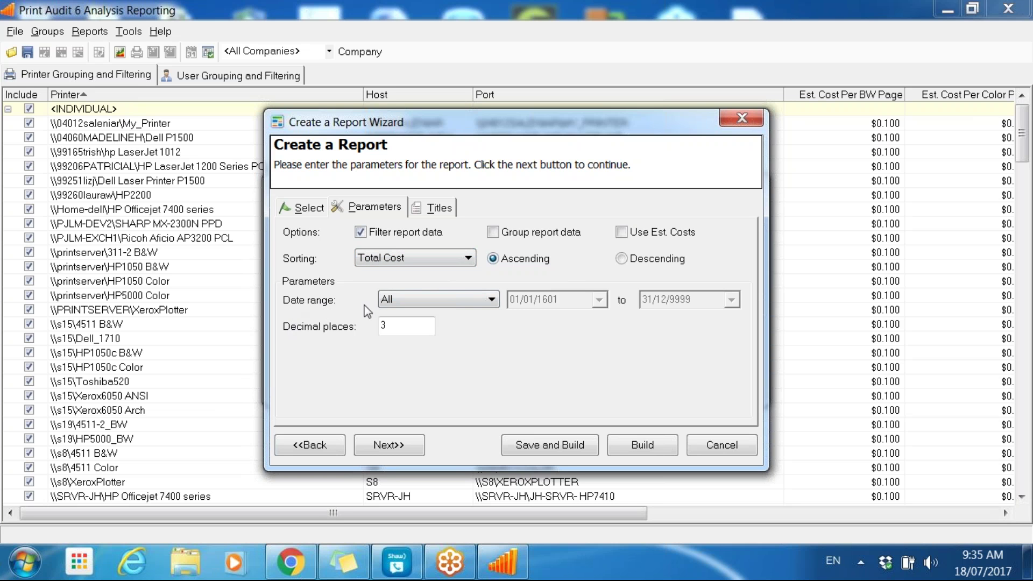
# - Set the decimal places to 2 and build the report with the title User Volumes
pyautogui.click(412, 323)
pyautogui.press('BackSpace')
pyautogui.write('2')
pyautogui.click(399, 446)
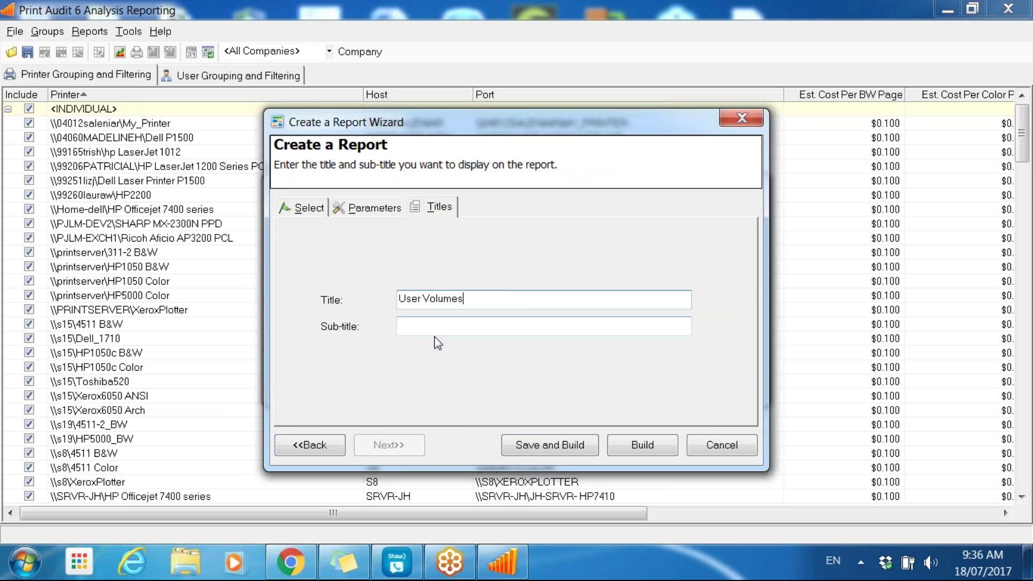
pyautogui.click(650, 454)
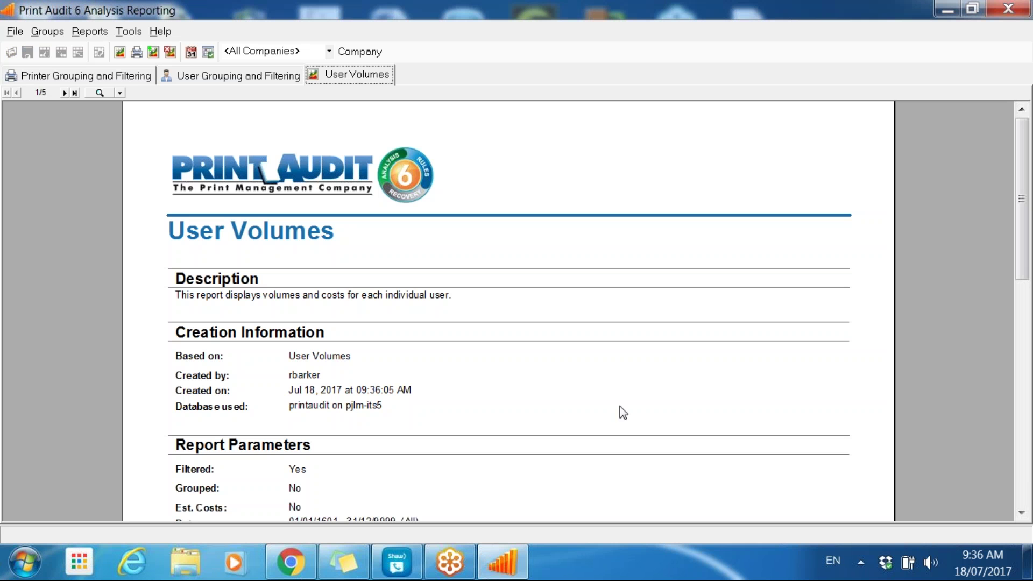
# - Review the per-user page volumes, jobs and costs on the second page of the User Volumes report
pyautogui.click(65, 94)
pyautogui.scroll(-3, 579, 276)
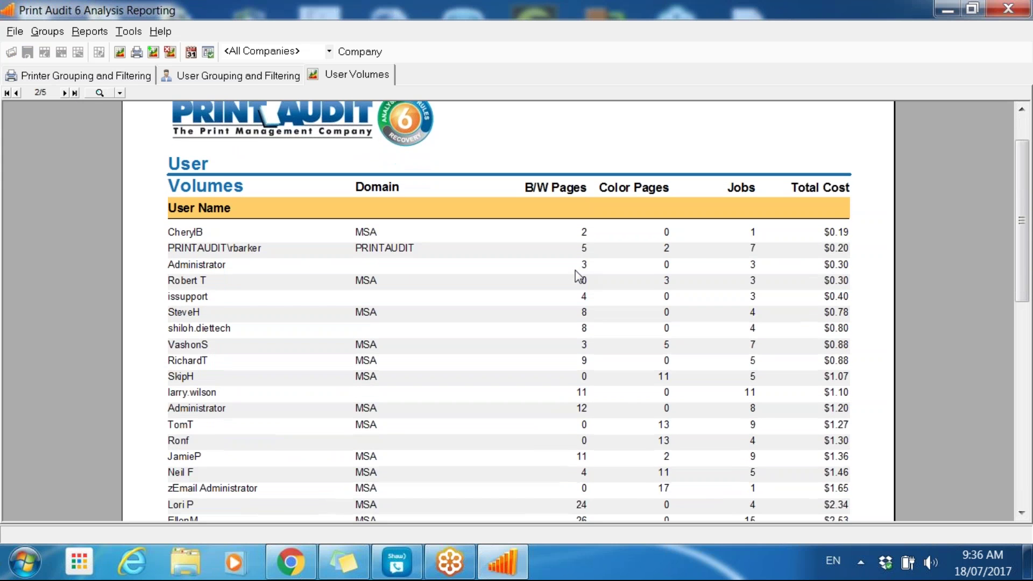
pyautogui.scroll(2, 575, 271)
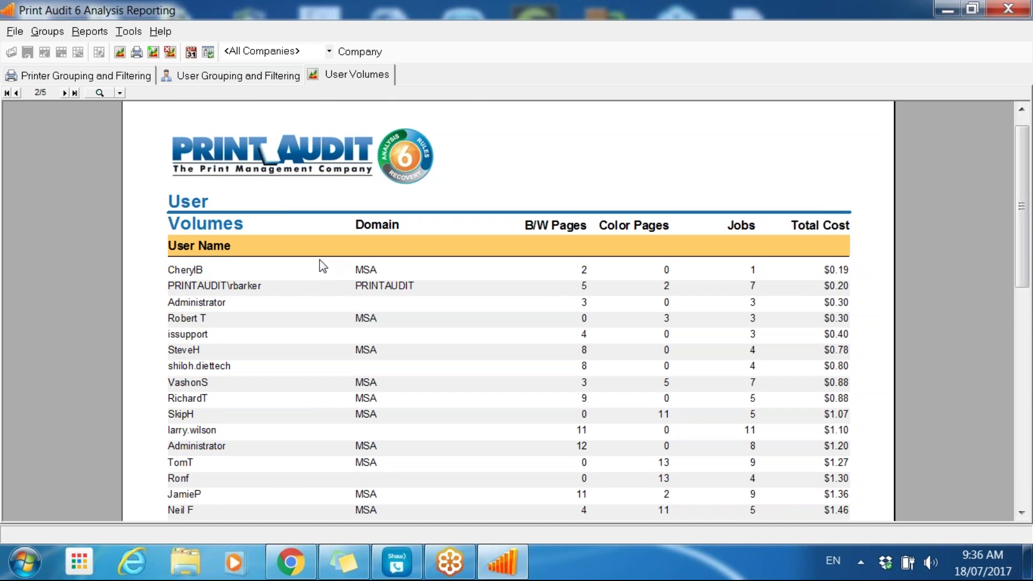
pyautogui.scroll(2, 247, 121)
# - Start another new single report, again based on the User Volumes type
pyautogui.click(98, 37)
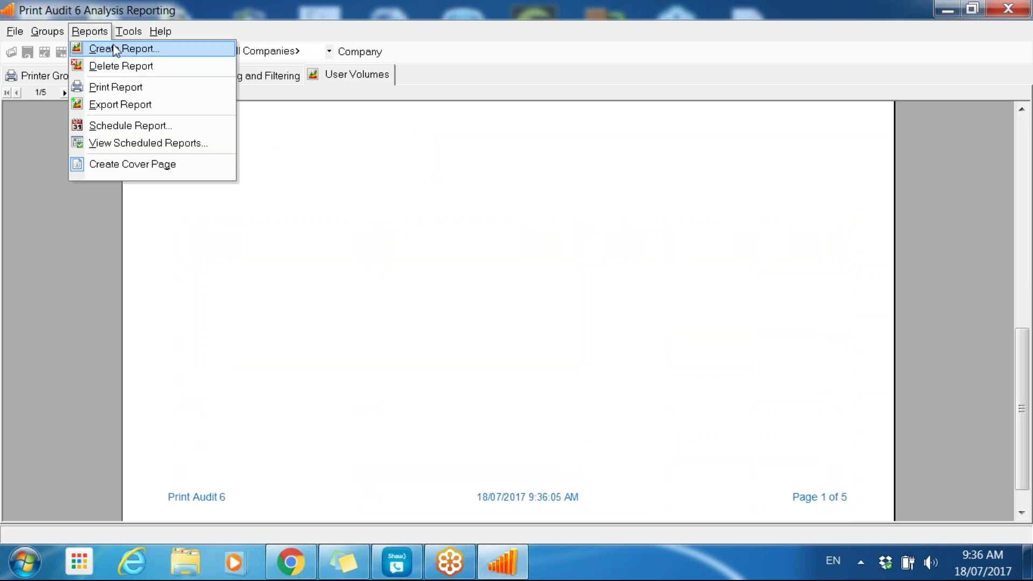
pyautogui.click(115, 46)
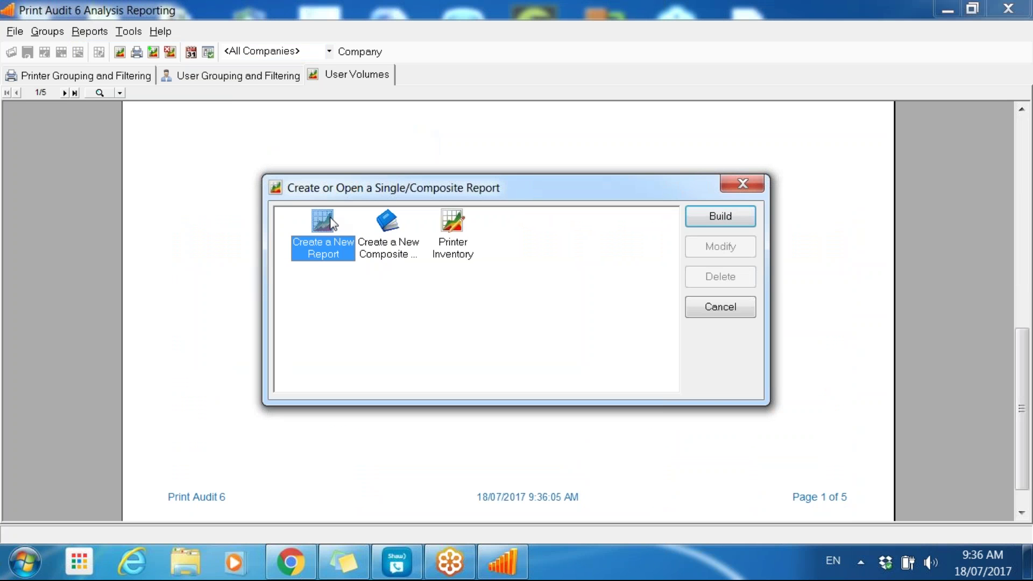
pyautogui.click(742, 216)
pyautogui.scroll(-10, 553, 267)
pyautogui.click(355, 405)
# - Turn off filtering and grouping for the second report and sort it by Total Cost in descending order
pyautogui.click(394, 446)
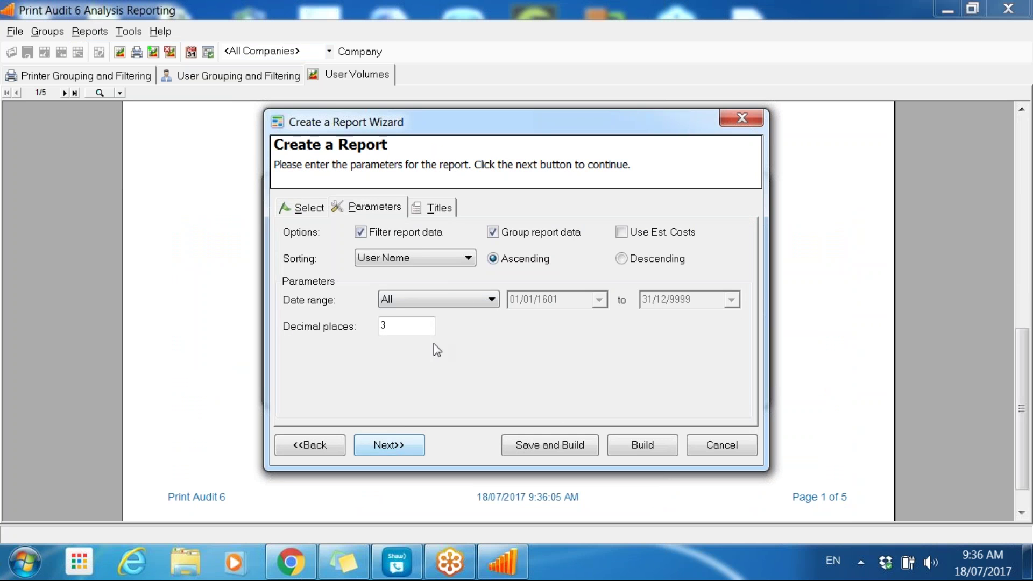
pyautogui.click(420, 233)
pyautogui.click(492, 232)
pyautogui.click(467, 258)
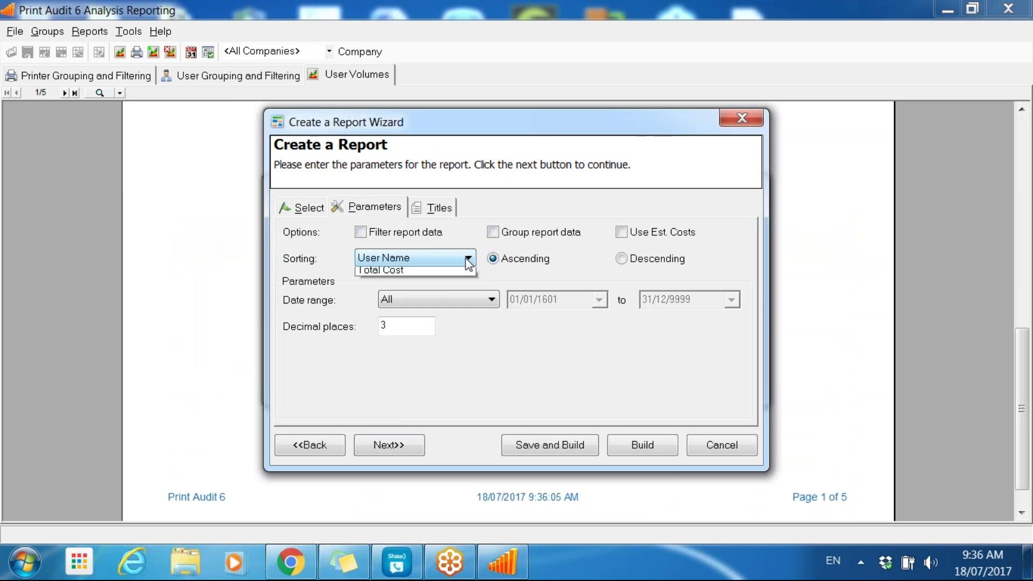
pyautogui.click(434, 311)
pyautogui.click(623, 259)
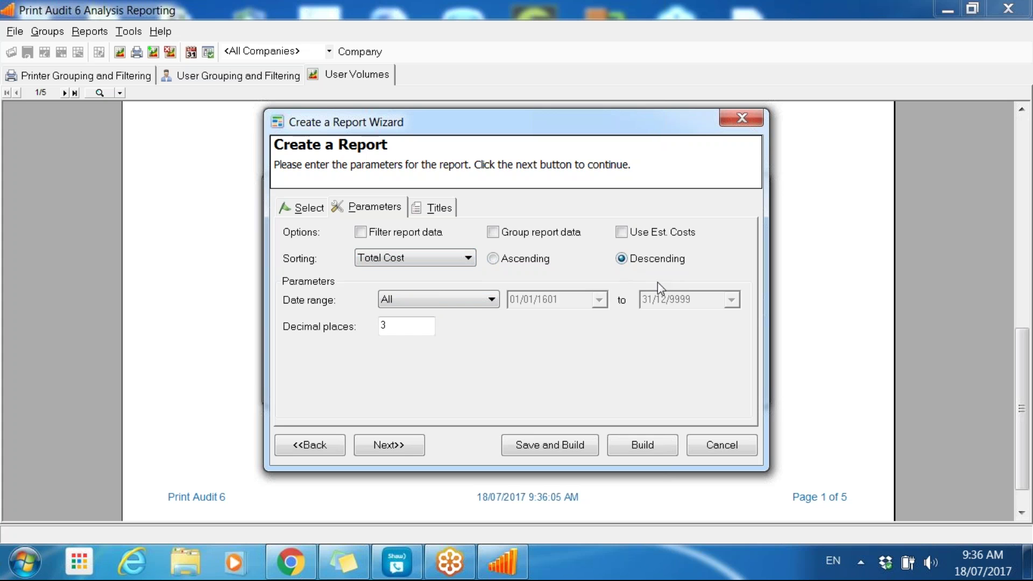
# - Build the second User Volumes report with 2 decimal places and go to its second page
pyautogui.click(383, 326)
pyautogui.press('BackSpace')
pyautogui.write('2')
pyautogui.click(622, 442)
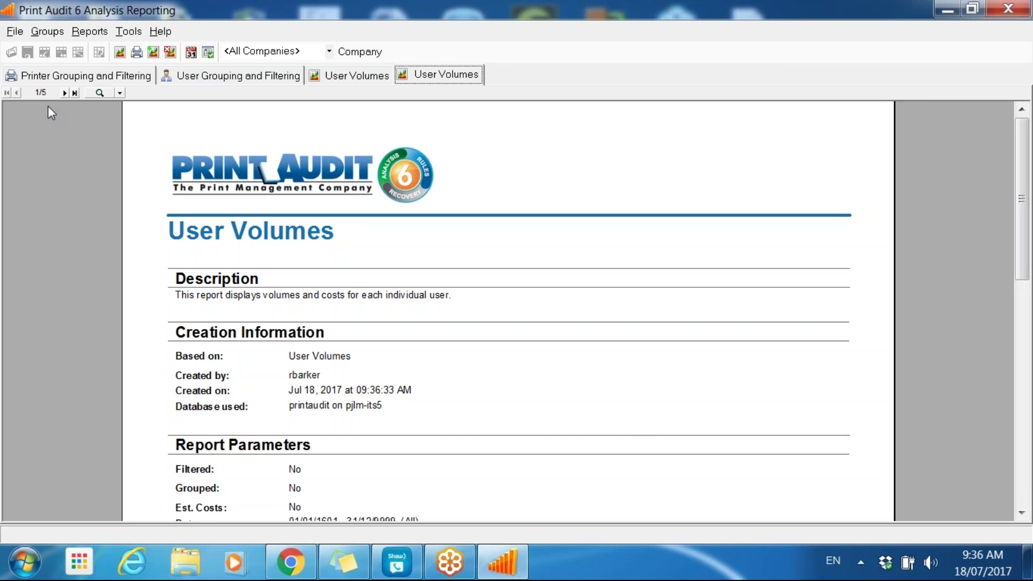
pyautogui.click(65, 92)
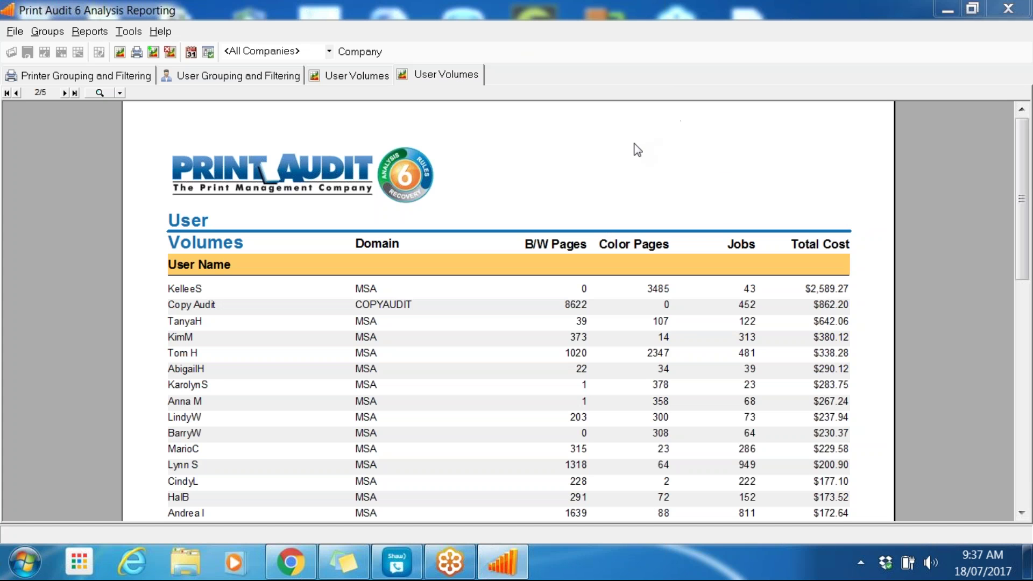
pyautogui.hotkey('alt', 'Tab')
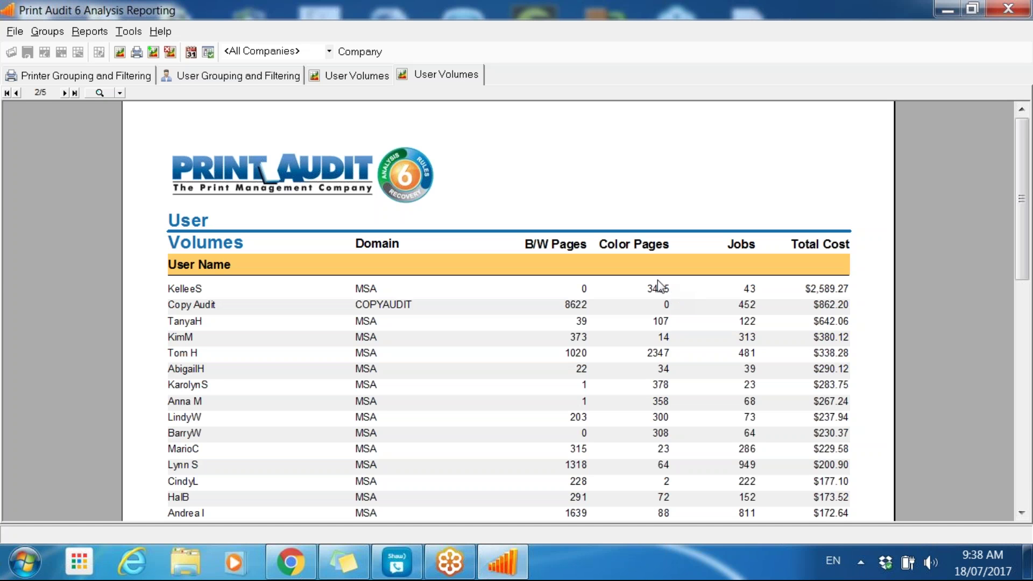
# - Start a new single report of type Top Printers by Total Volume and proceed to its parameters
pyautogui.click(90, 31)
pyautogui.click(112, 49)
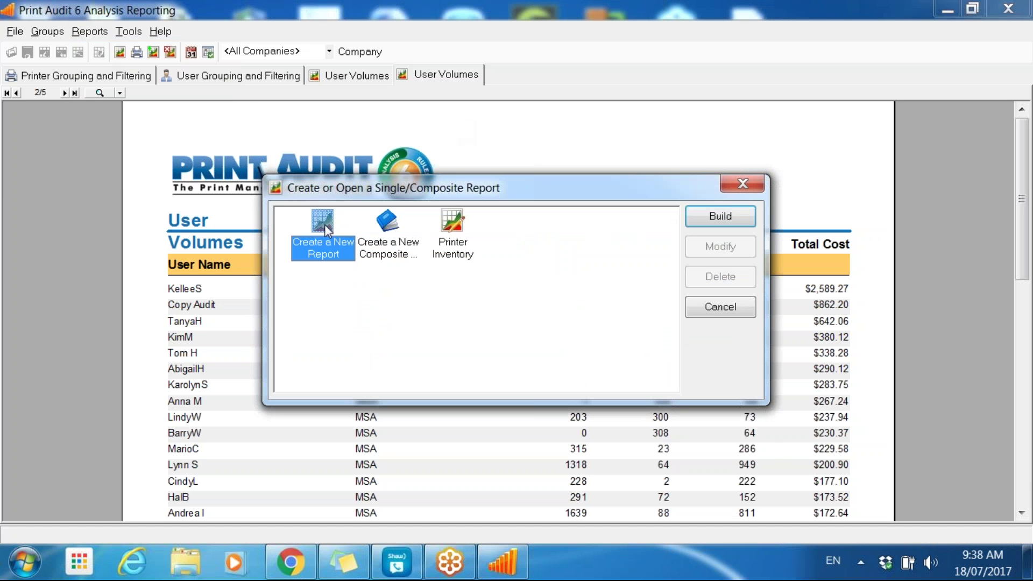
pyautogui.doubleClick(310, 250)
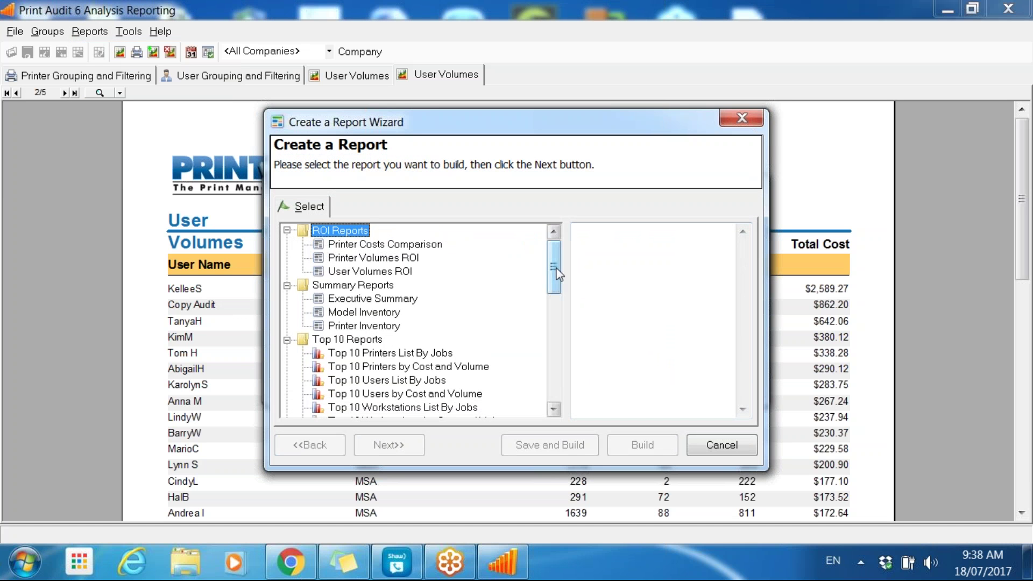
pyautogui.moveTo(553, 270); pyautogui.dragTo(550, 311)
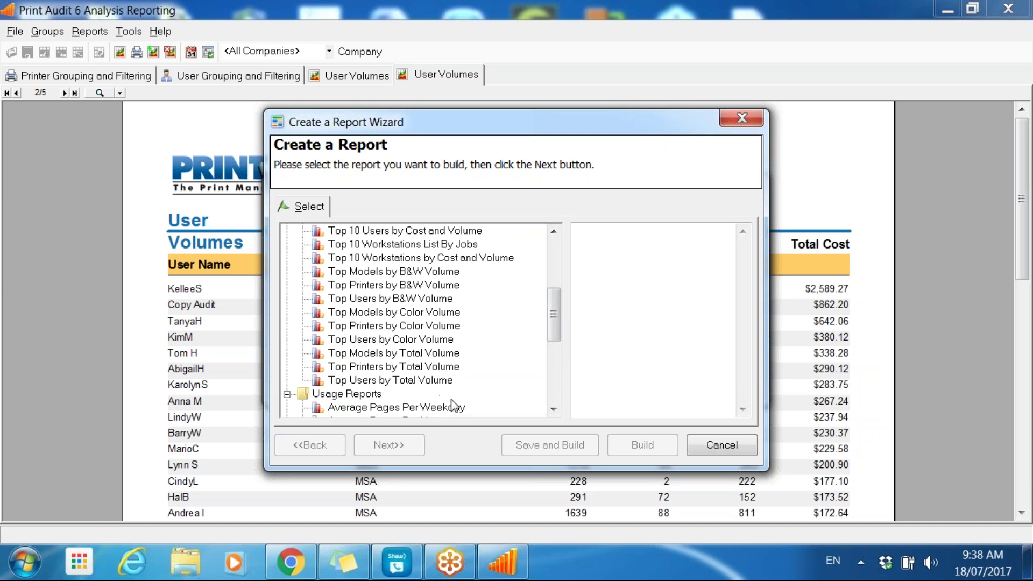
pyautogui.click(387, 366)
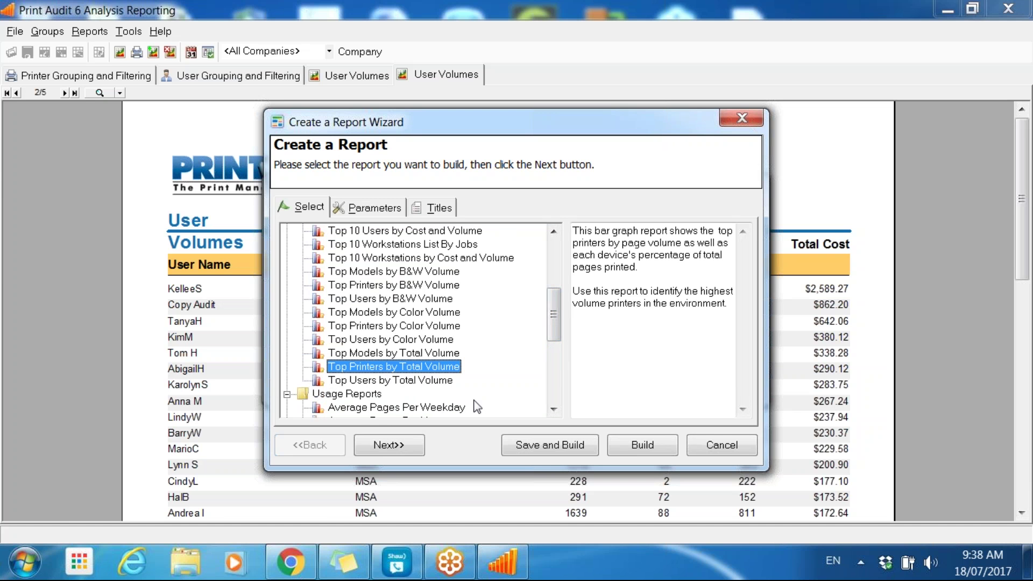
pyautogui.click(404, 449)
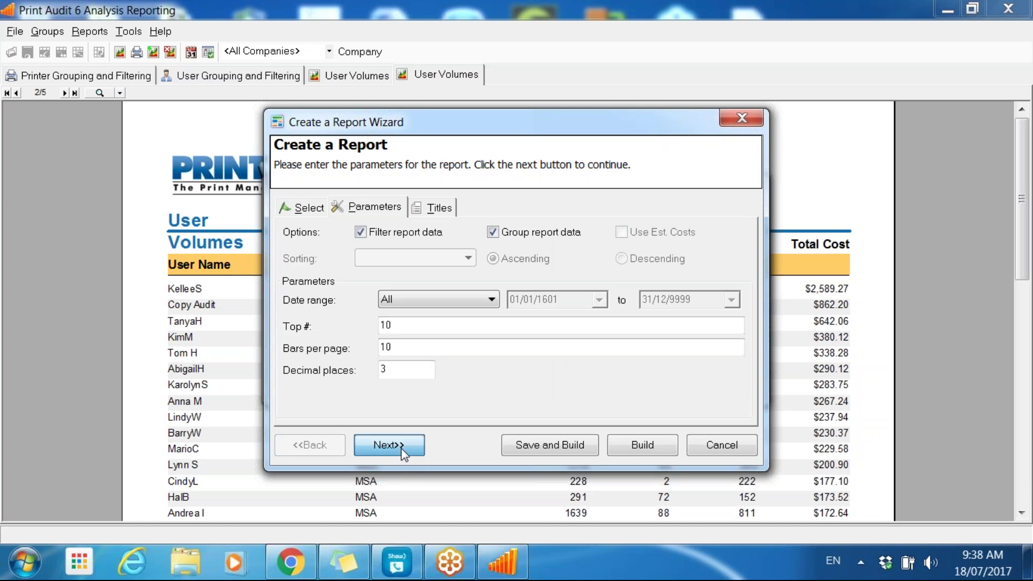
# - Turn off filtering and grouping, set Top # to 30, and build the Top Printers by Total Volume report without a sub-title
pyautogui.click(389, 230)
pyautogui.click(525, 231)
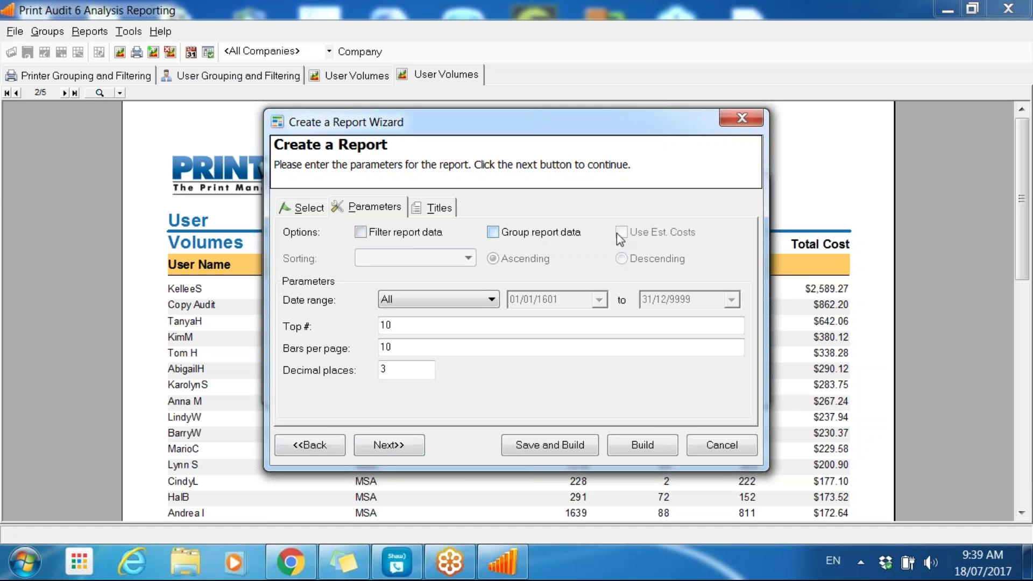
pyautogui.moveTo(406, 329); pyautogui.dragTo(372, 329)
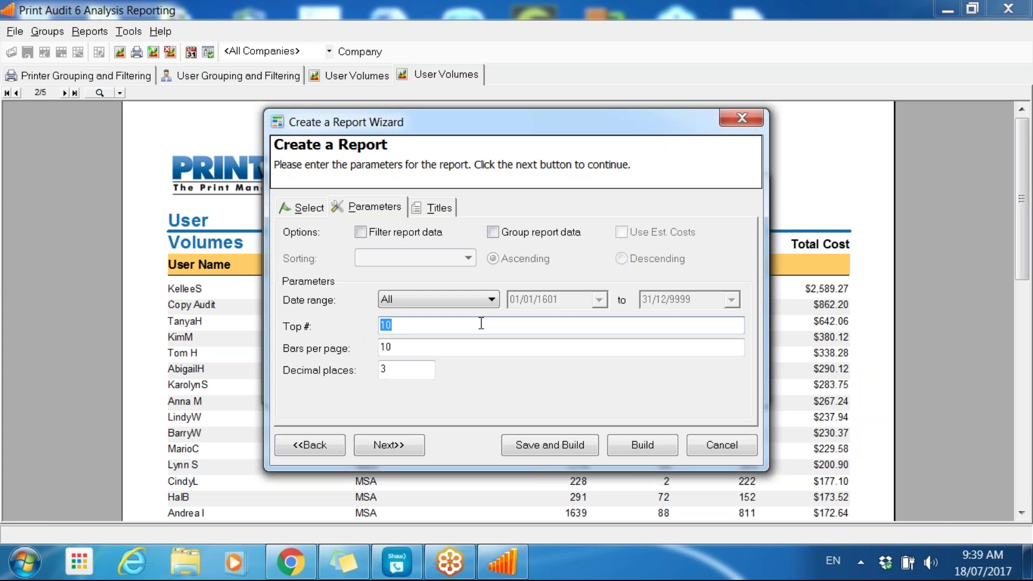
pyautogui.write('30')
pyautogui.click(391, 450)
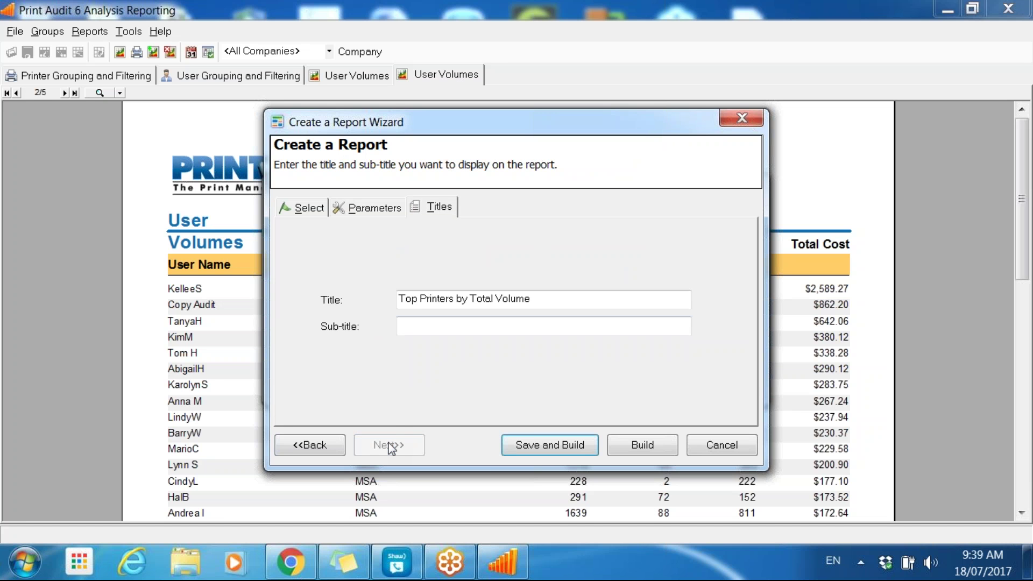
pyautogui.click(411, 323)
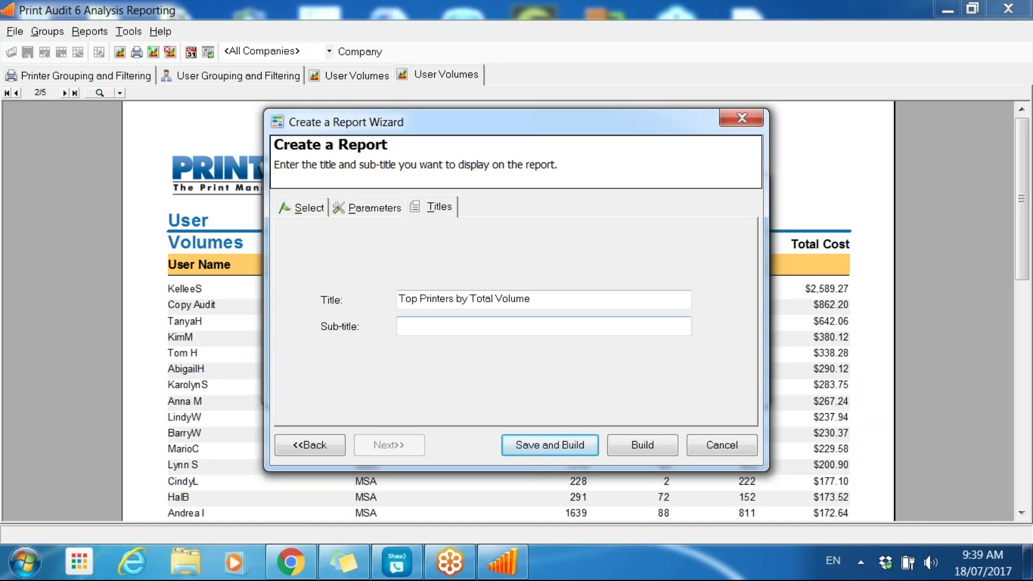
pyautogui.click(647, 448)
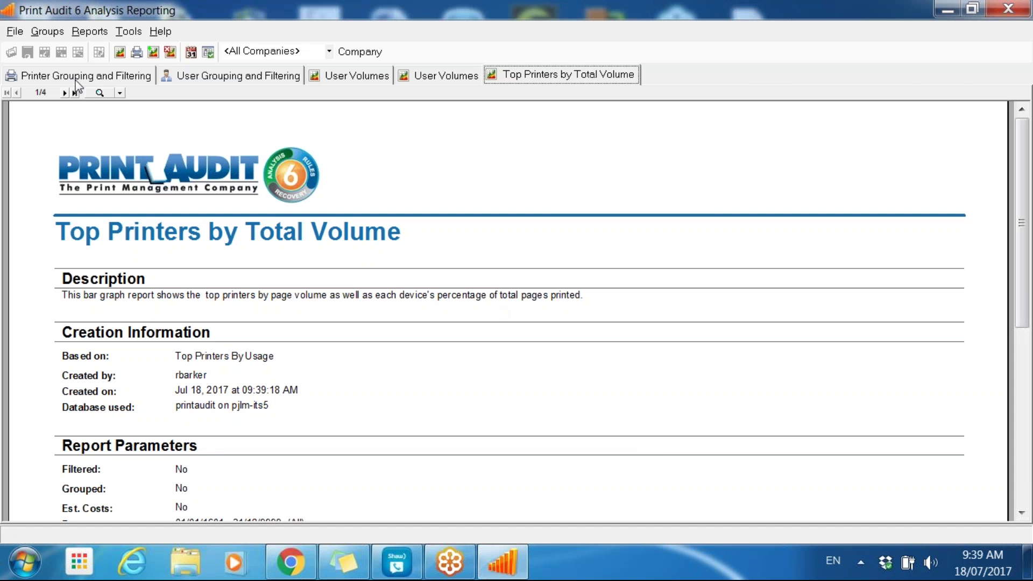
# - Page through the Top Printers by Total Volume report, examining the bar charts and printer percentages, and return to its first page
pyautogui.click(65, 93)
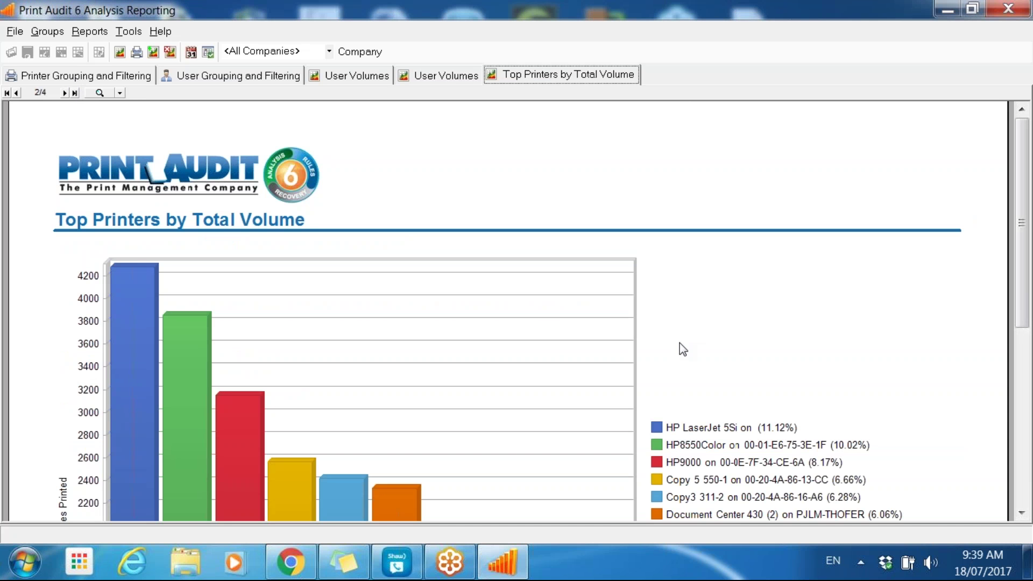
pyautogui.scroll(-3, 722, 313)
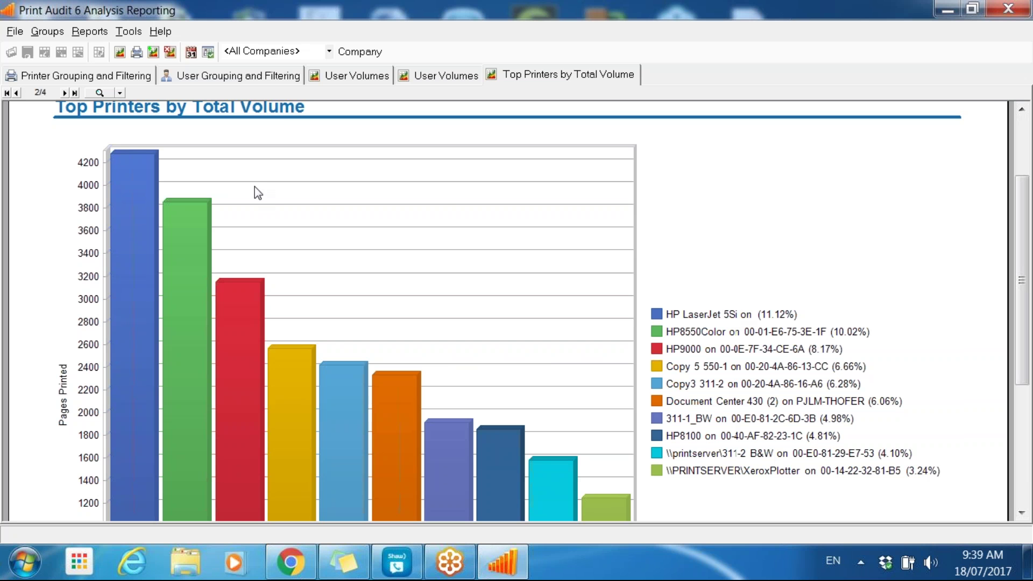
pyautogui.click(64, 93)
pyautogui.scroll(-3, 311, 272)
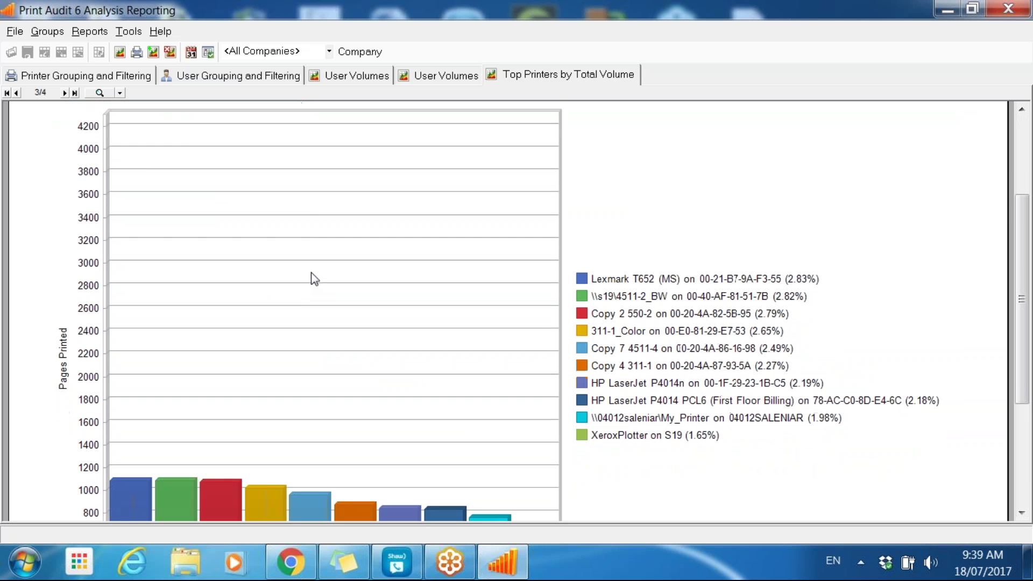
pyautogui.scroll(-3, 512, 397)
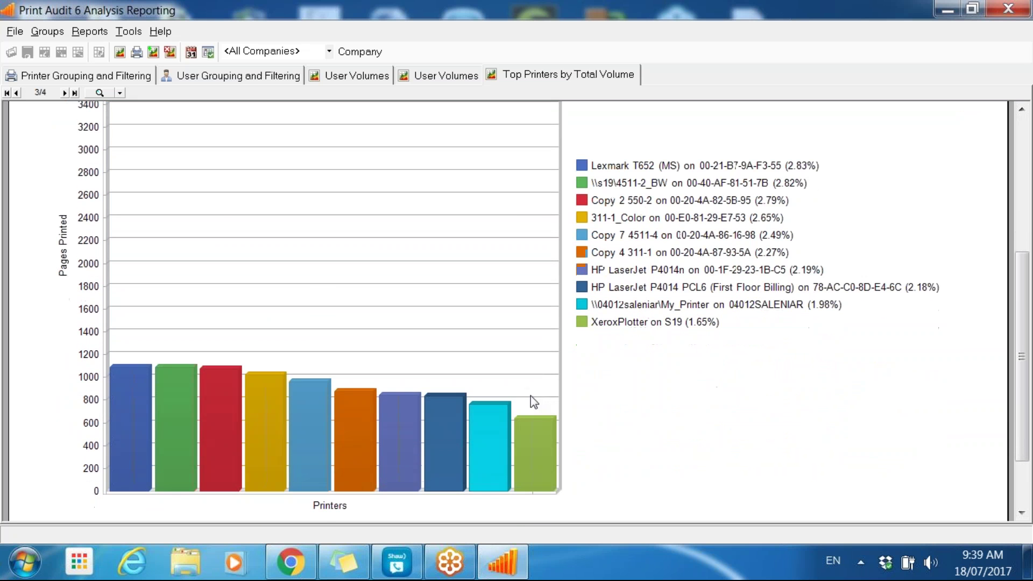
pyautogui.click(64, 93)
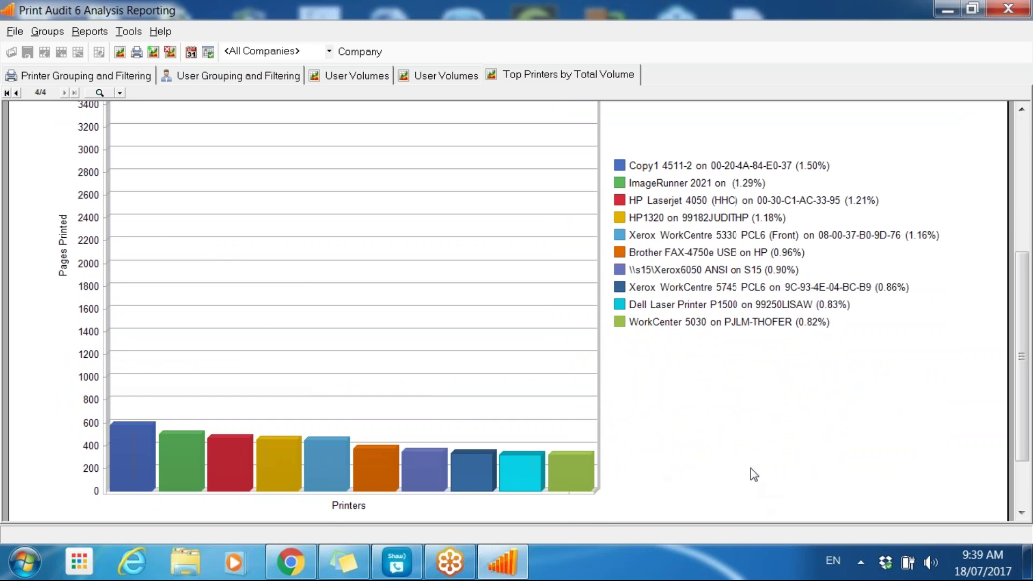
pyautogui.scroll(9, 754, 475)
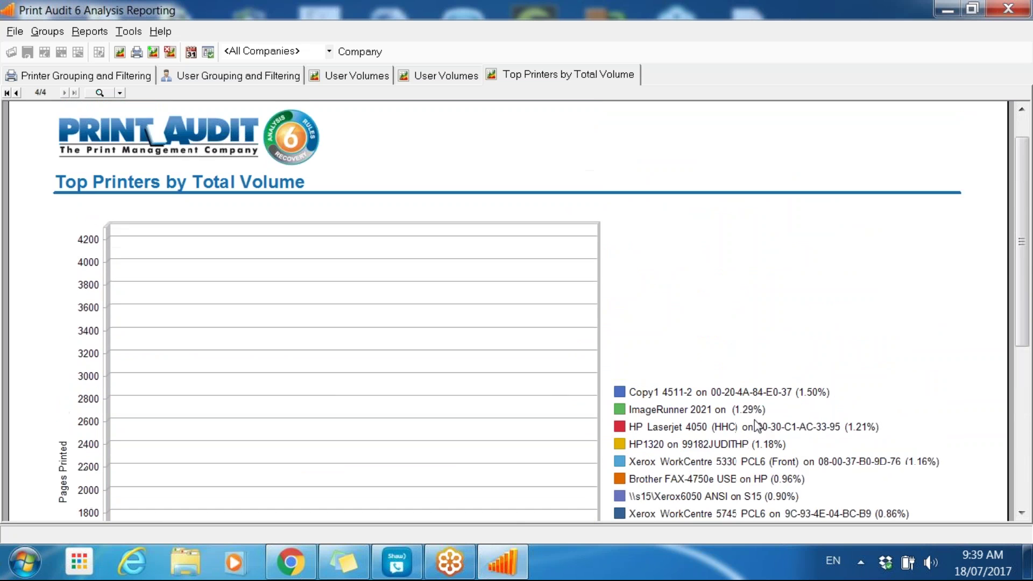
pyautogui.scroll(15, 653, 403)
pyautogui.scroll(10, 653, 403)
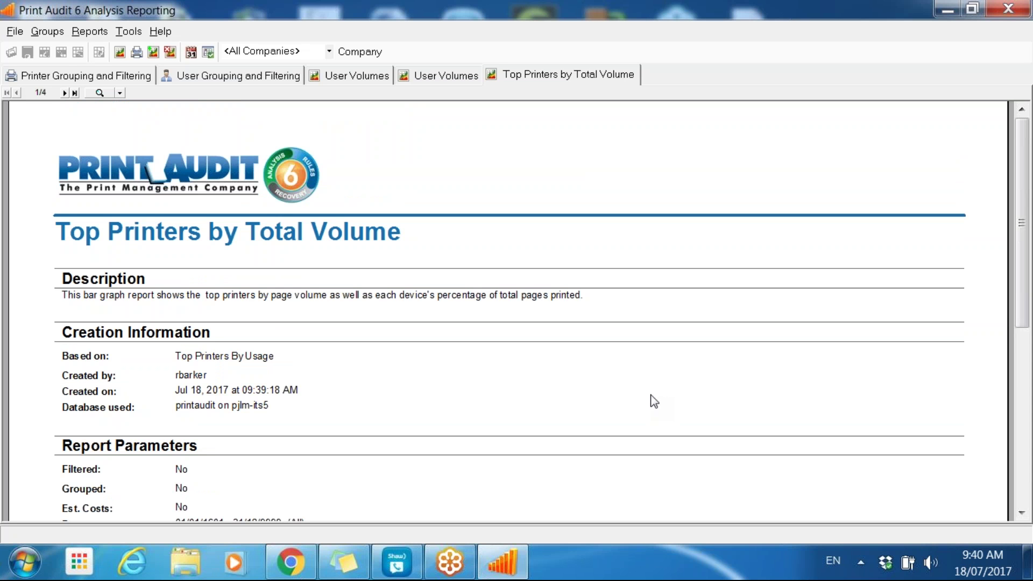
# - Start a new single report of type Printer to User Breakdown from the usage reports and proceed to its parameters
pyautogui.click(79, 32)
pyautogui.click(95, 45)
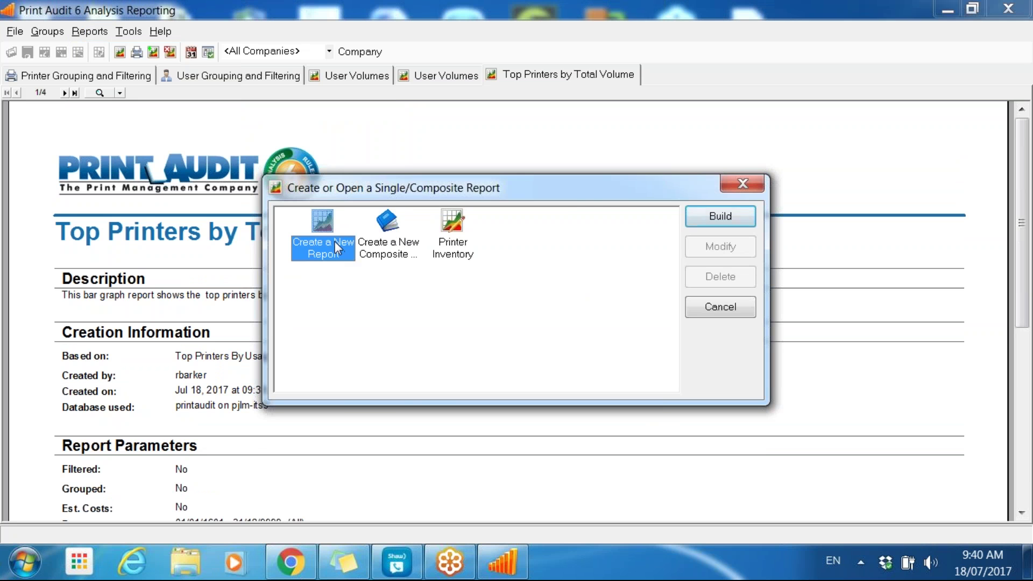
pyautogui.doubleClick(335, 241)
pyautogui.scroll(-2, 555, 282)
pyautogui.moveTo(555, 282); pyautogui.dragTo(538, 344)
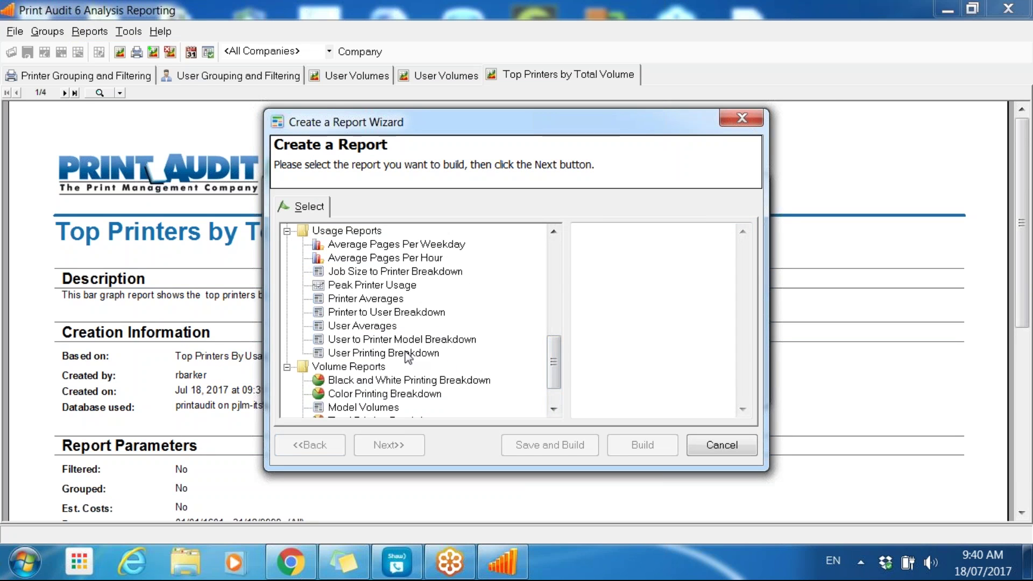
pyautogui.click(416, 355)
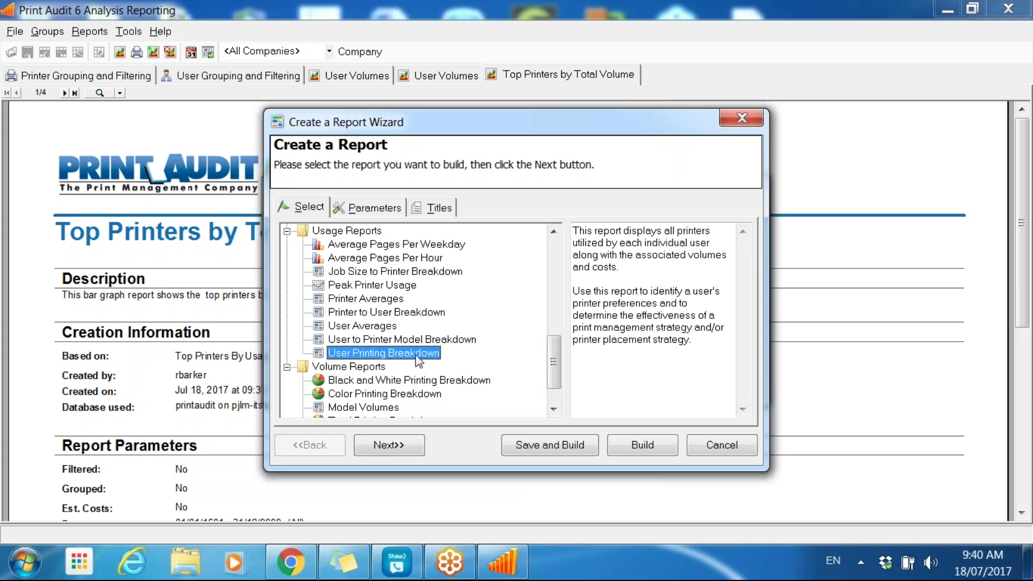
pyautogui.click(390, 313)
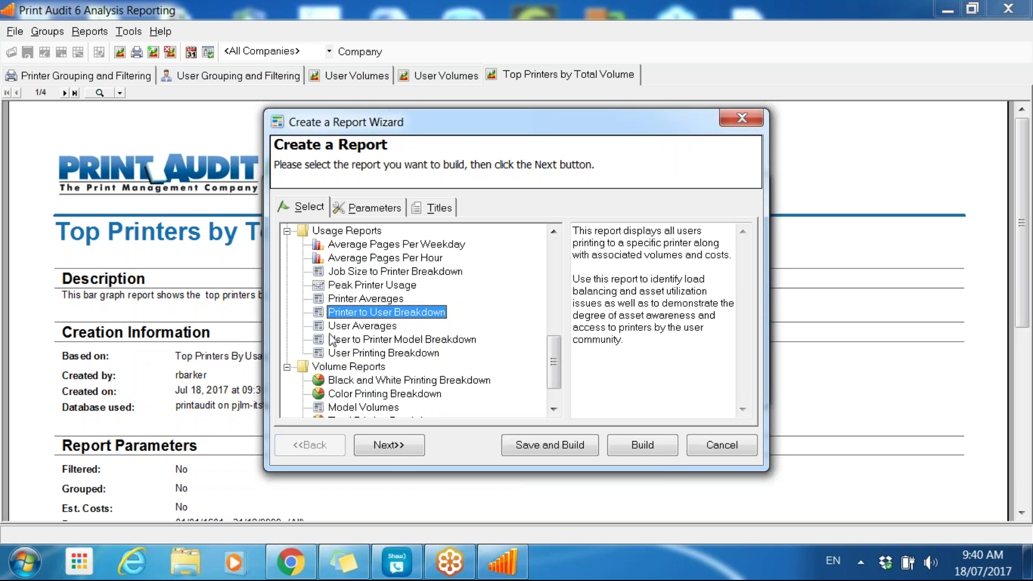
pyautogui.click(392, 452)
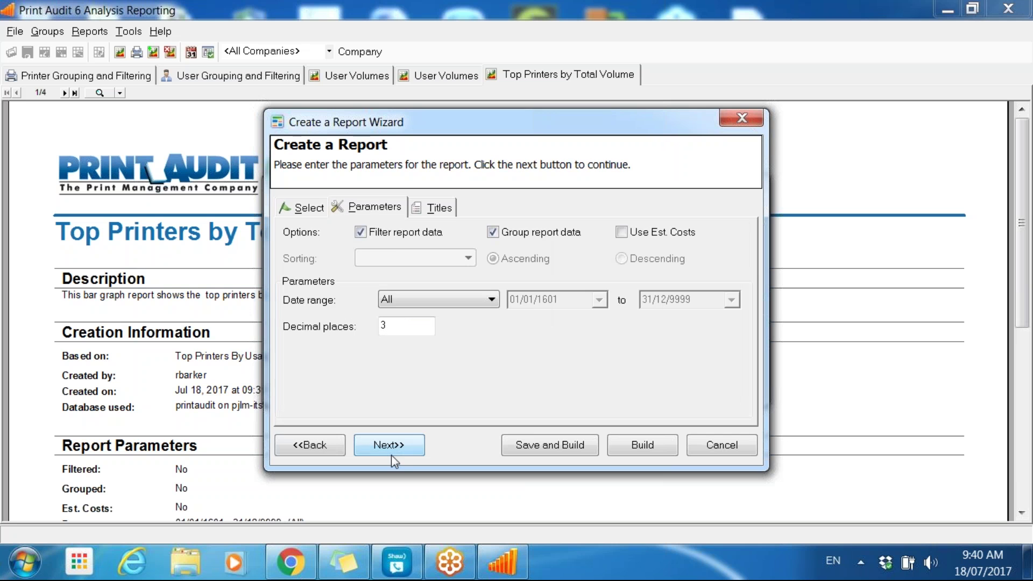
# - Build the Printer to User Breakdown report with filtering and grouping turned off and 2 decimal places
pyautogui.click(446, 239)
pyautogui.click(492, 236)
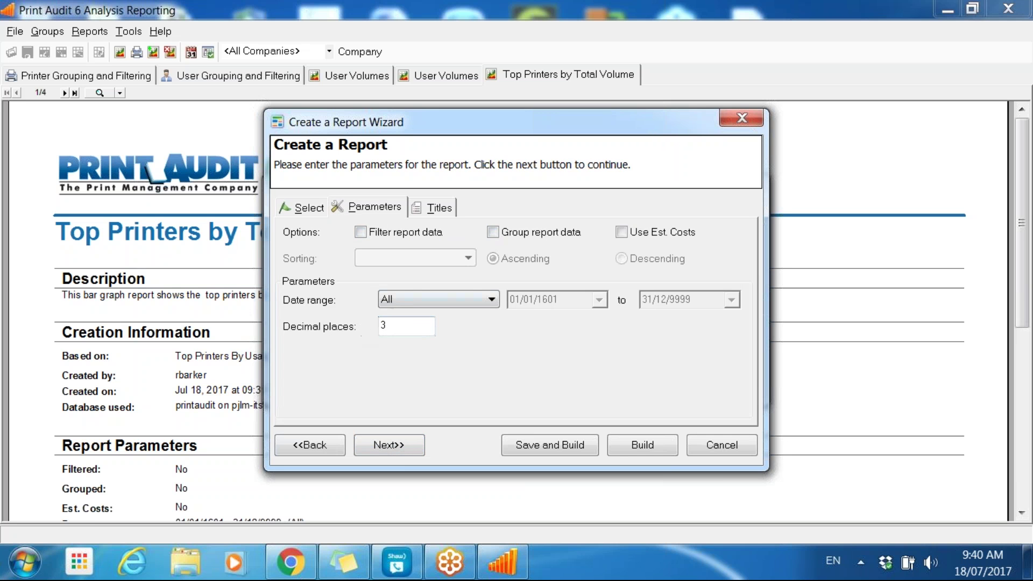
pyautogui.moveTo(392, 329); pyautogui.dragTo(375, 326)
pyautogui.write('2')
pyautogui.click(643, 449)
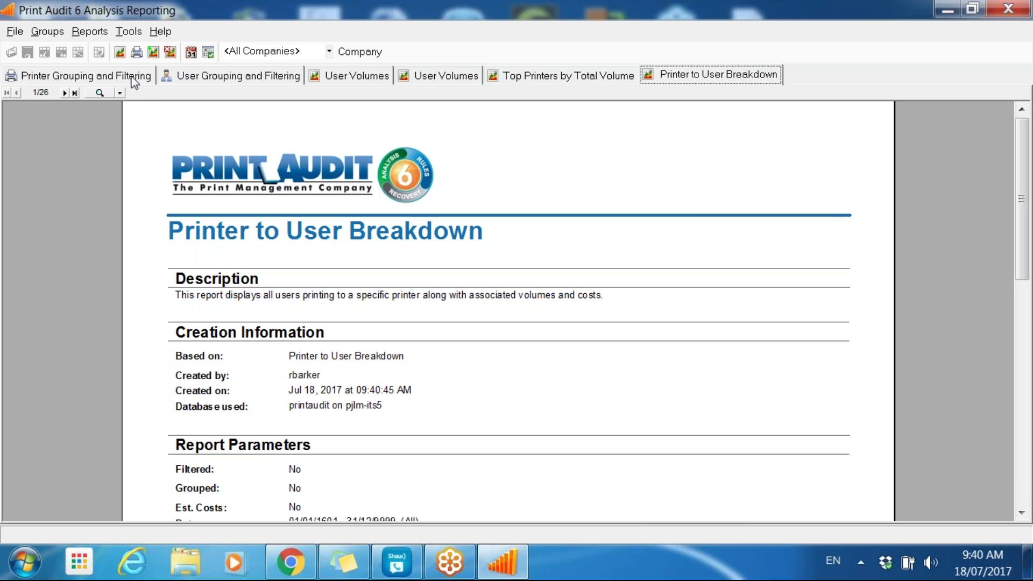
# - Read the jobs, pages and costs per user for each printer on the report's second and third pages, and return to the first page
pyautogui.click(65, 93)
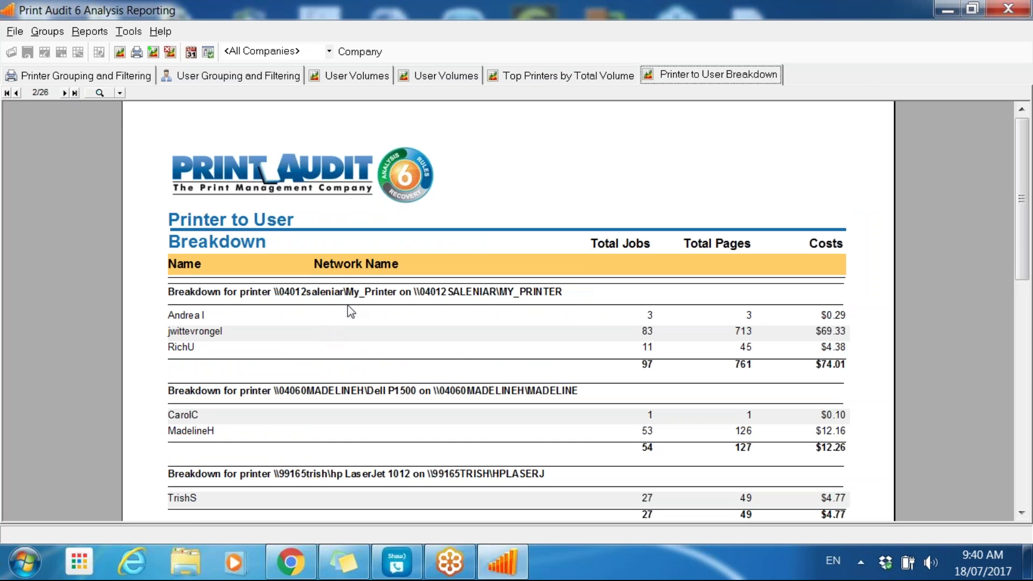
pyautogui.scroll(-1, 430, 299)
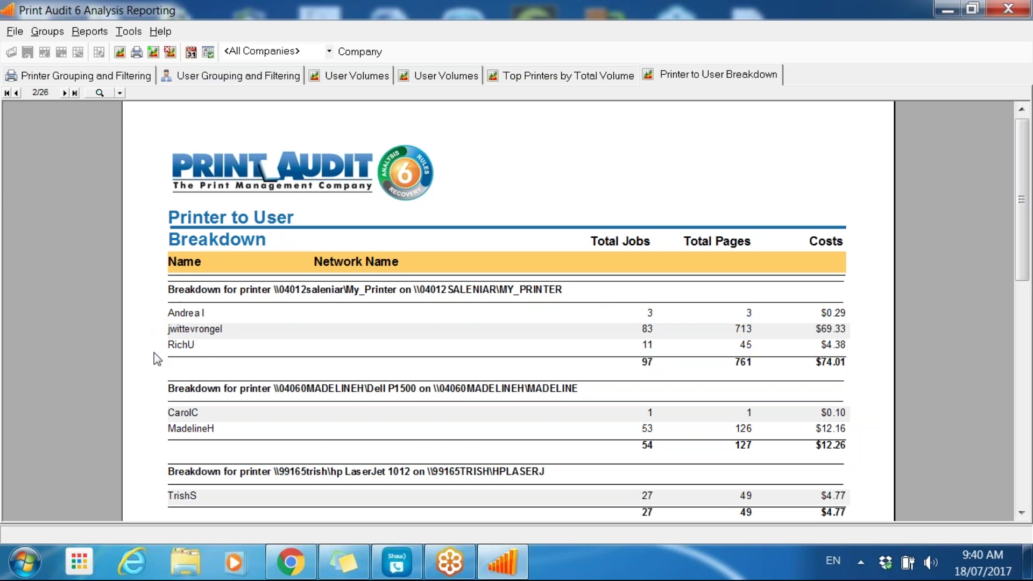
pyautogui.scroll(-1, 294, 351)
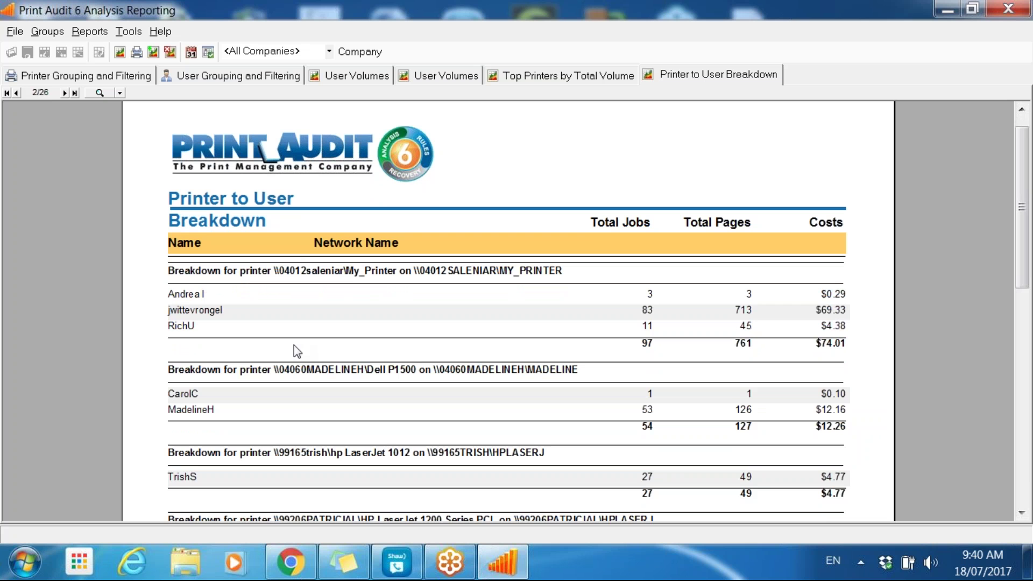
pyautogui.scroll(-1, 293, 344)
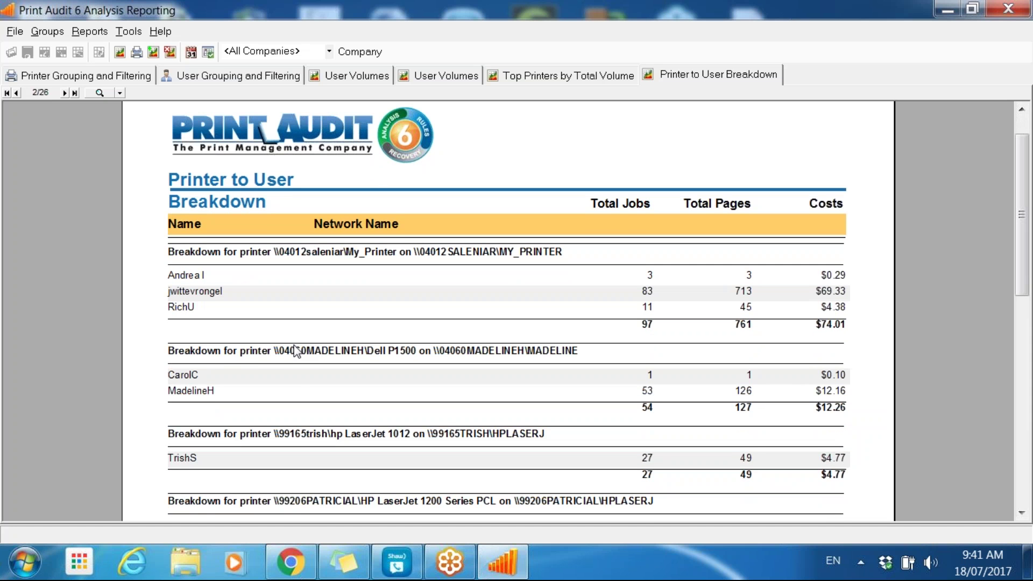
pyautogui.scroll(-1, 295, 351)
pyautogui.scroll(-1, 295, 351)
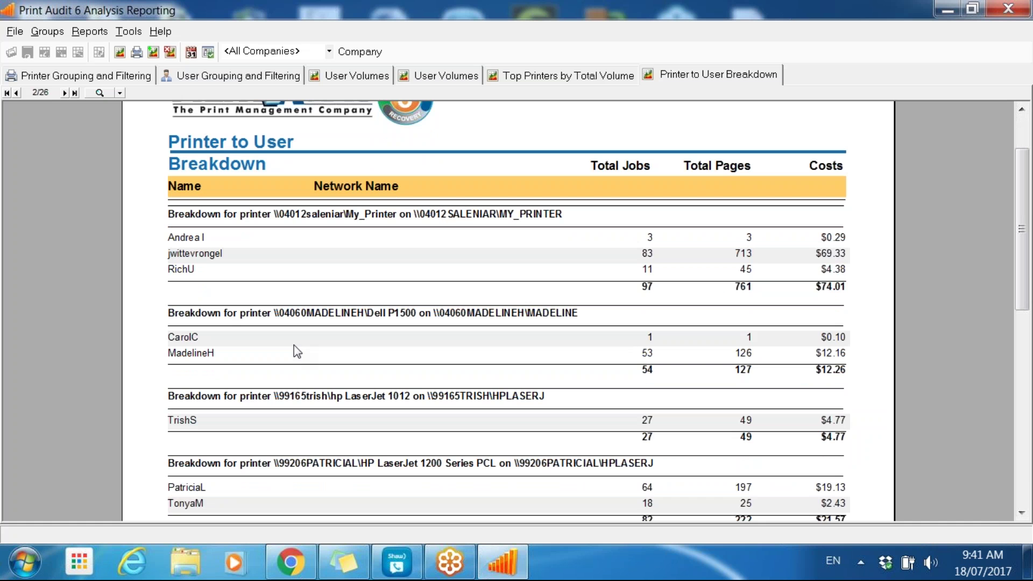
pyautogui.scroll(-1, 294, 345)
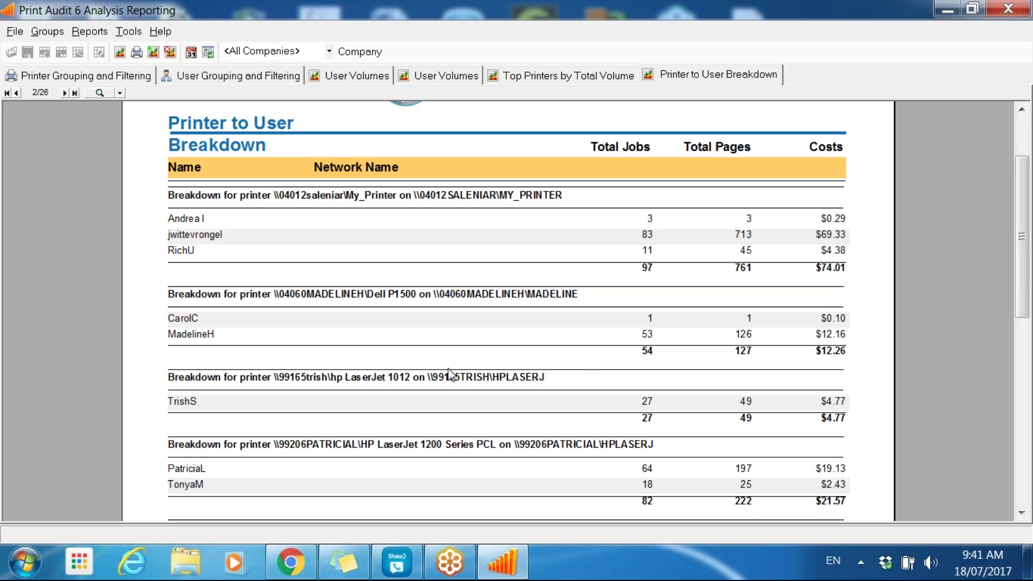
pyautogui.scroll(-1, 449, 372)
pyautogui.scroll(-10, 451, 374)
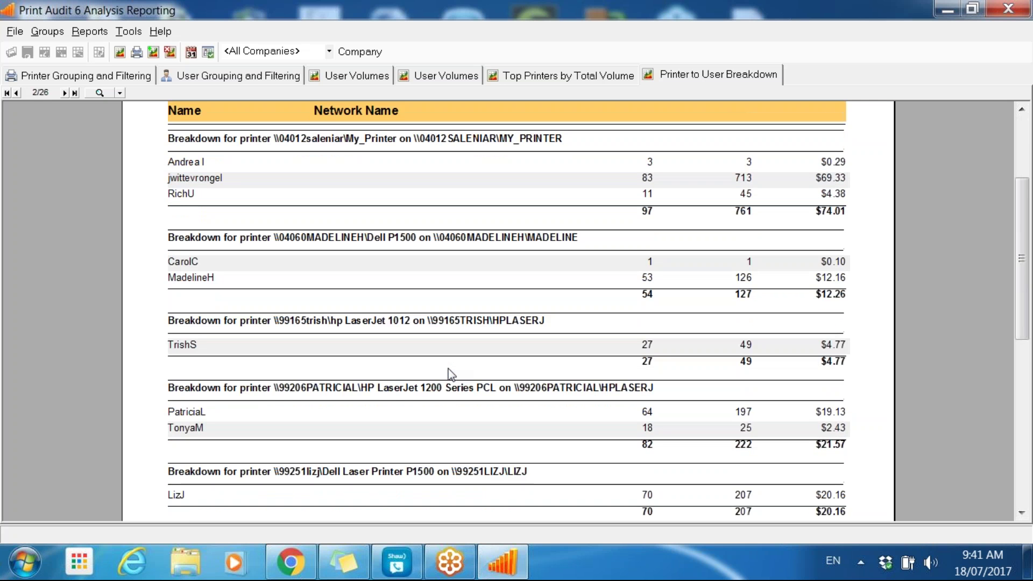
pyautogui.scroll(-20, 451, 374)
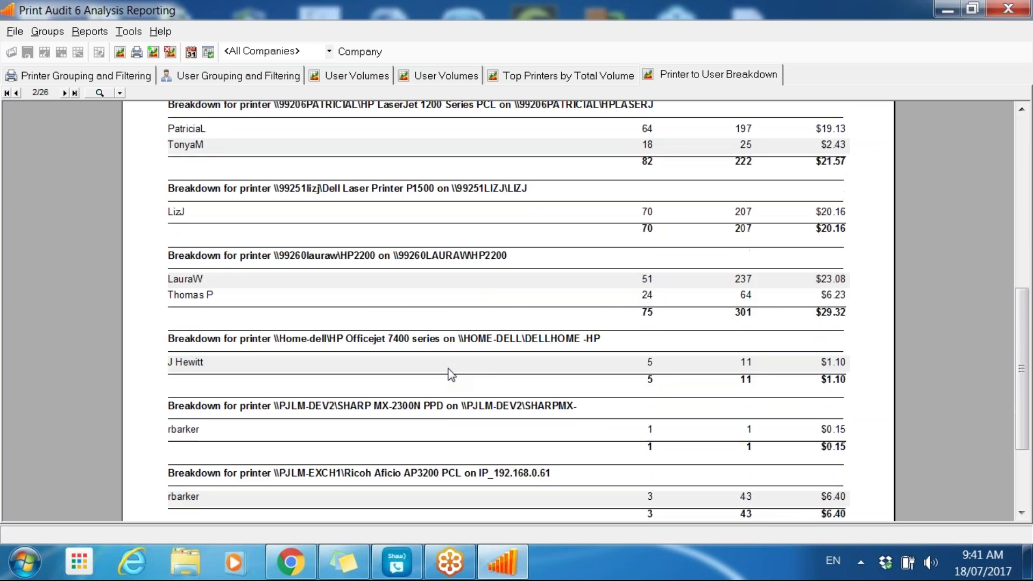
pyautogui.scroll(1, 451, 374)
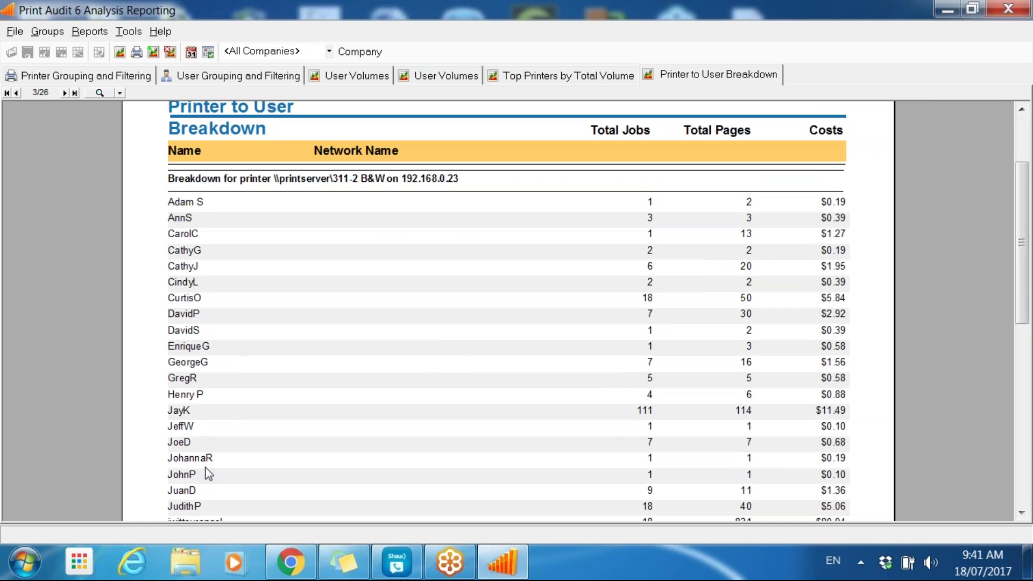
pyautogui.moveTo(1017, 177); pyautogui.dragTo(1029, 344)
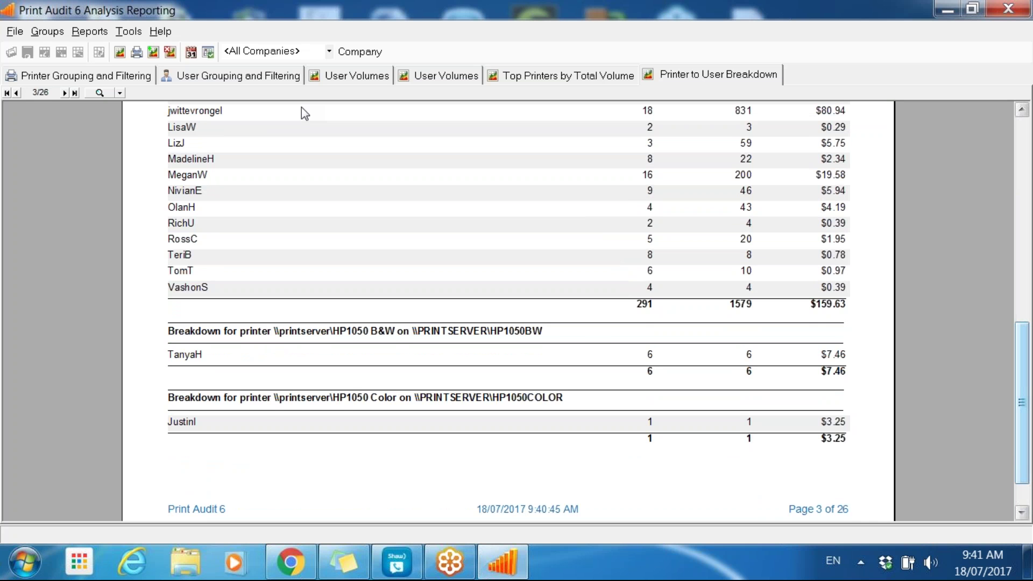
pyautogui.scroll(5, 301, 108)
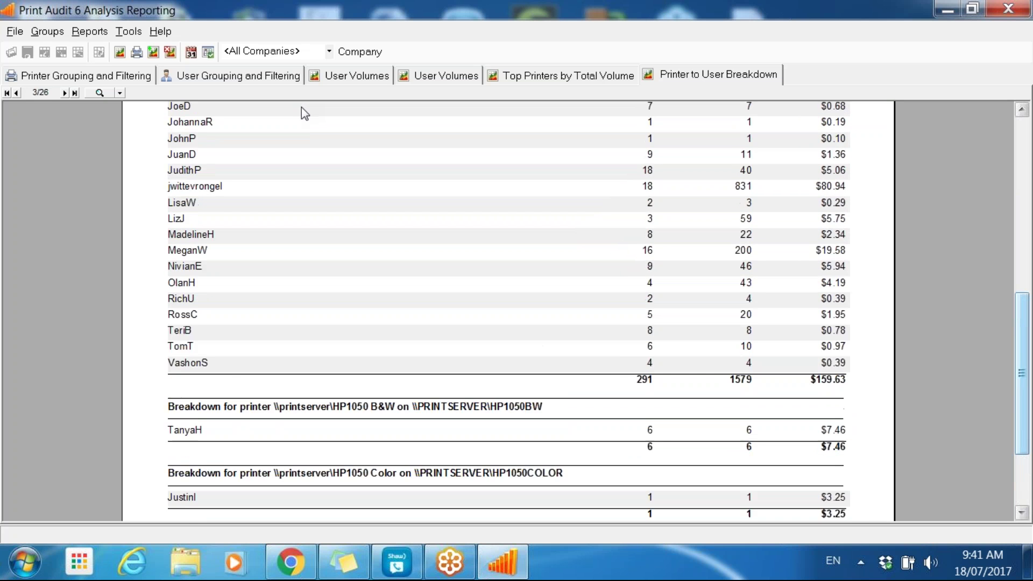
pyautogui.scroll(20, 600, 299)
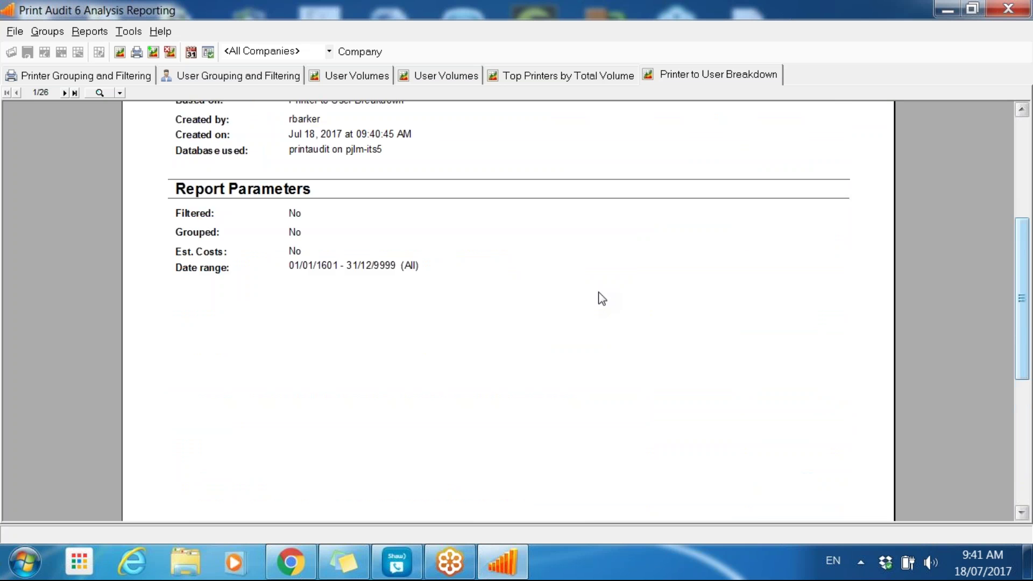
pyautogui.scroll(2, 601, 300)
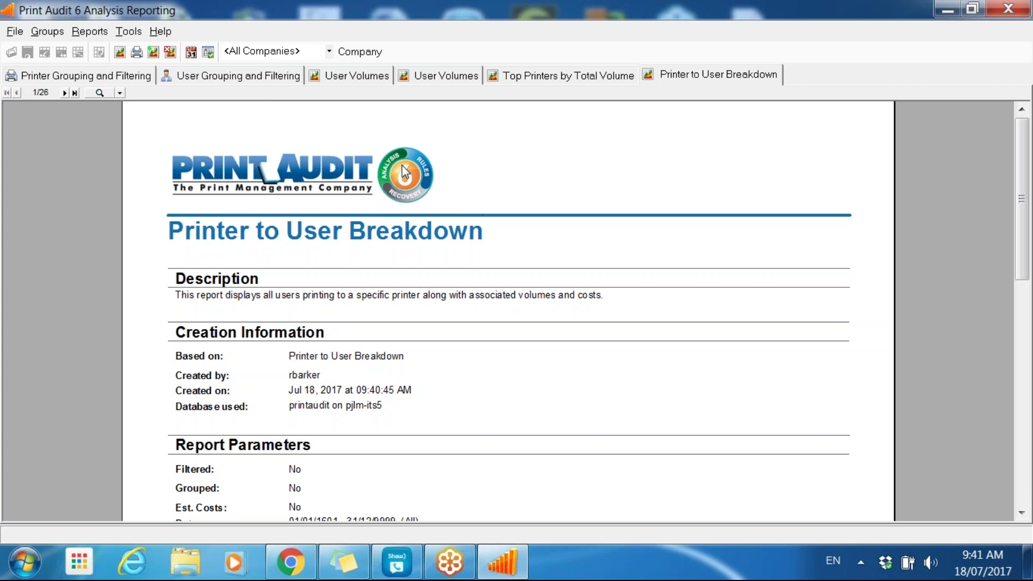
# - Look at where the report logo can be set without changing it, and switch to the first User Volumes report
pyautogui.click(134, 35)
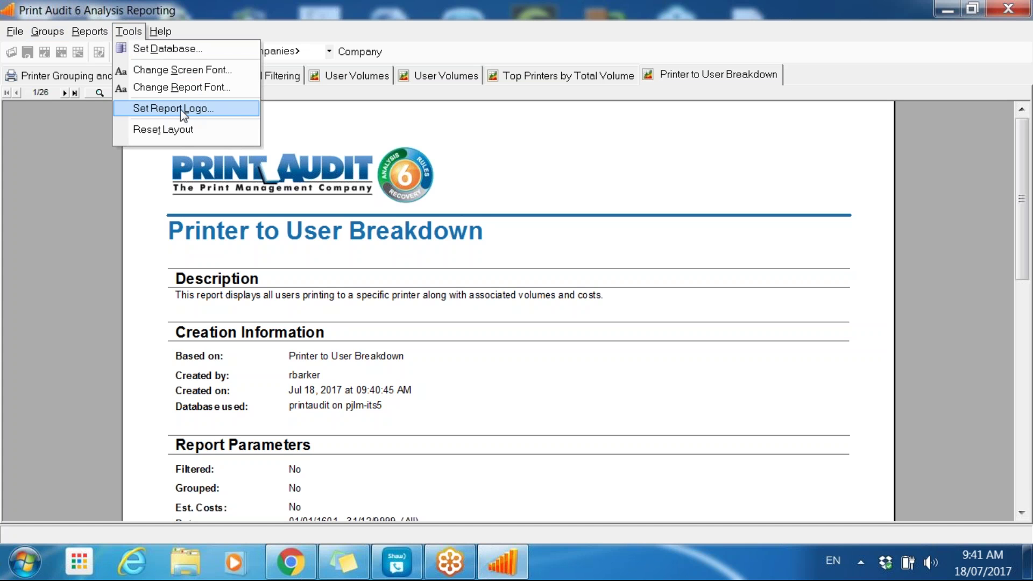
pyautogui.click(297, 127)
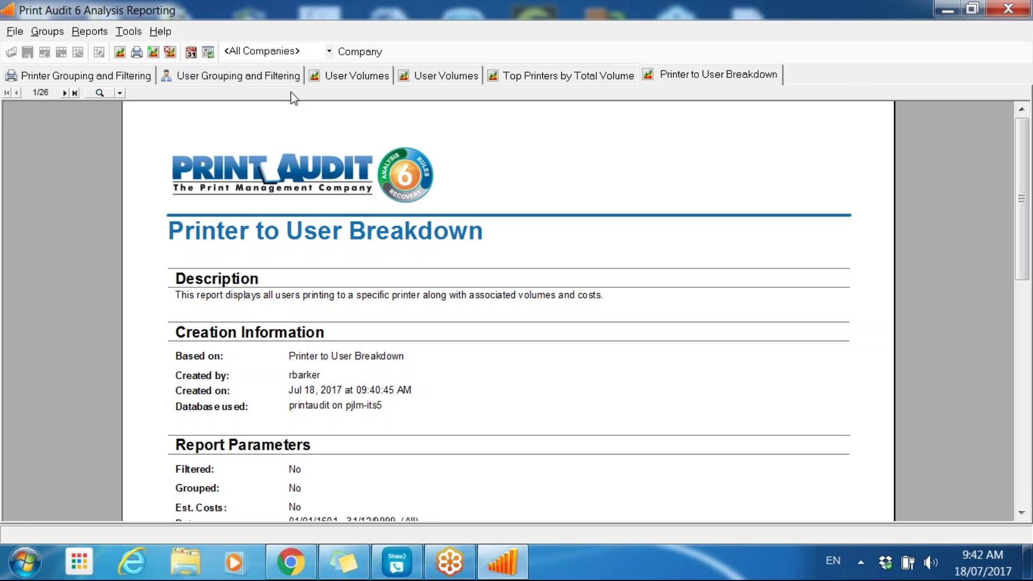
pyautogui.click(337, 79)
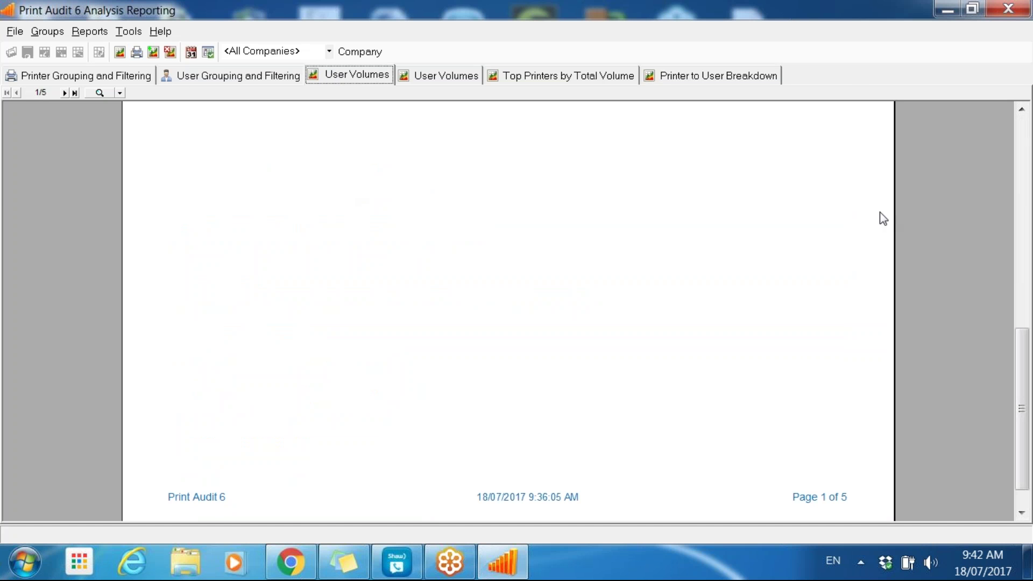
# - Examine the file types available for exporting the first User Volumes report, and leave without exporting
pyautogui.moveTo(1013, 350); pyautogui.dragTo(1014, 140)
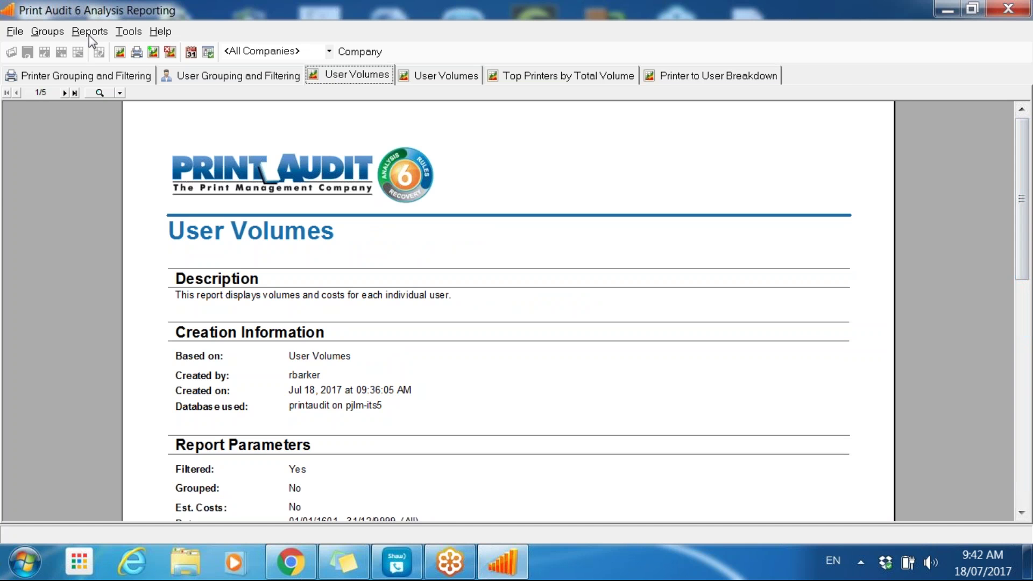
pyautogui.click(129, 33)
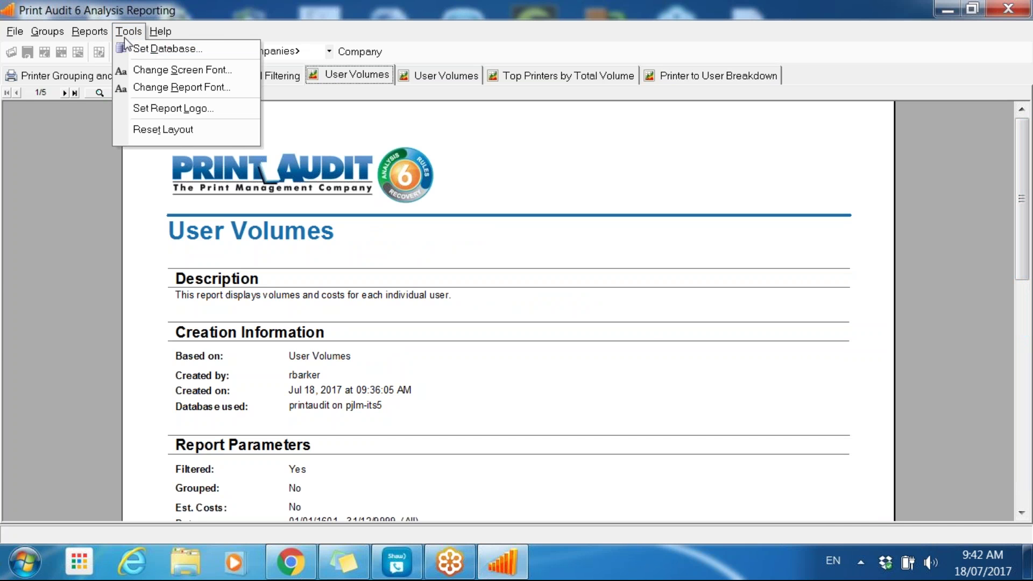
pyautogui.click(89, 32)
pyautogui.click(119, 104)
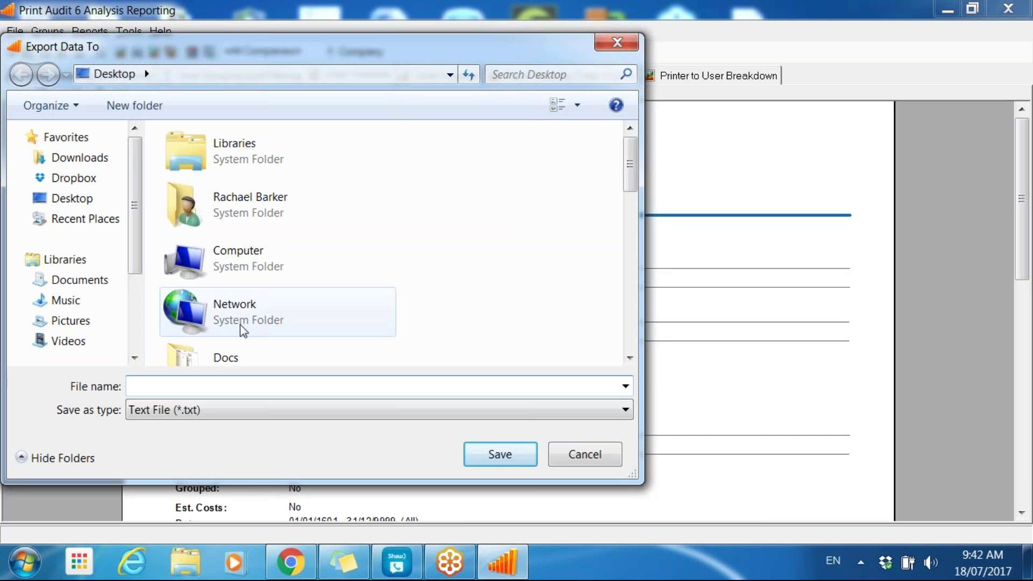
pyautogui.click(607, 411)
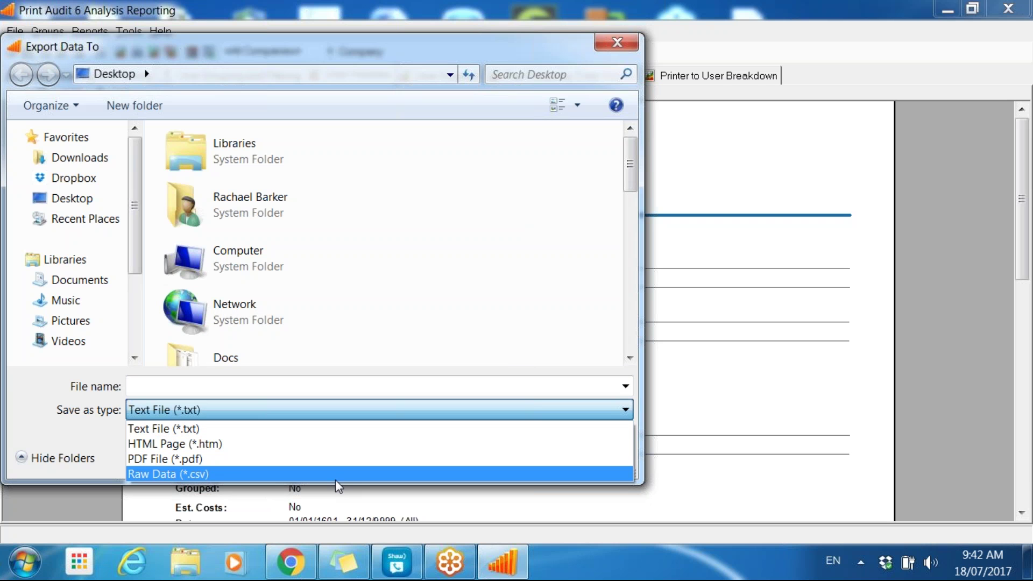
pyautogui.click(336, 481)
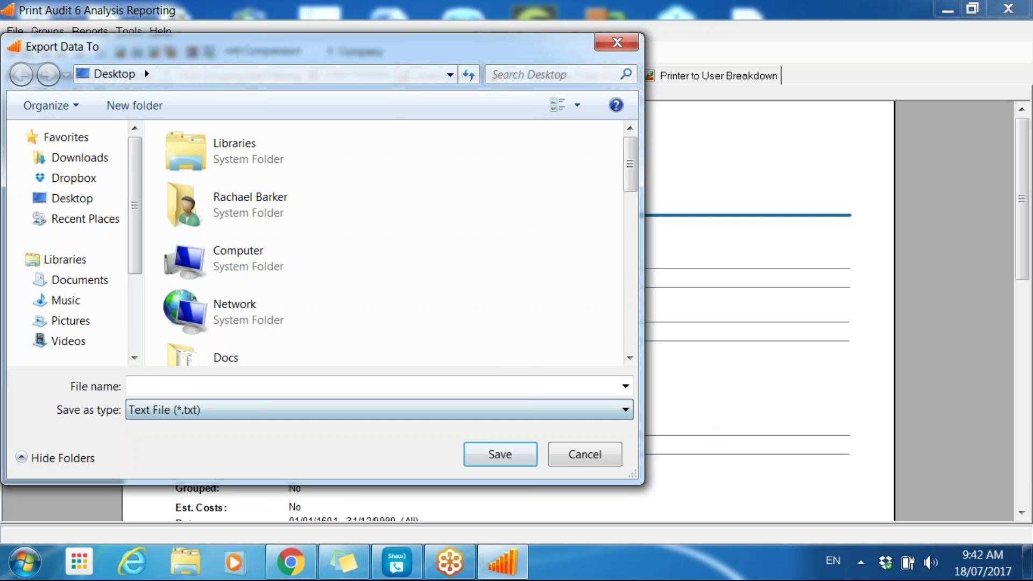
pyautogui.click(580, 461)
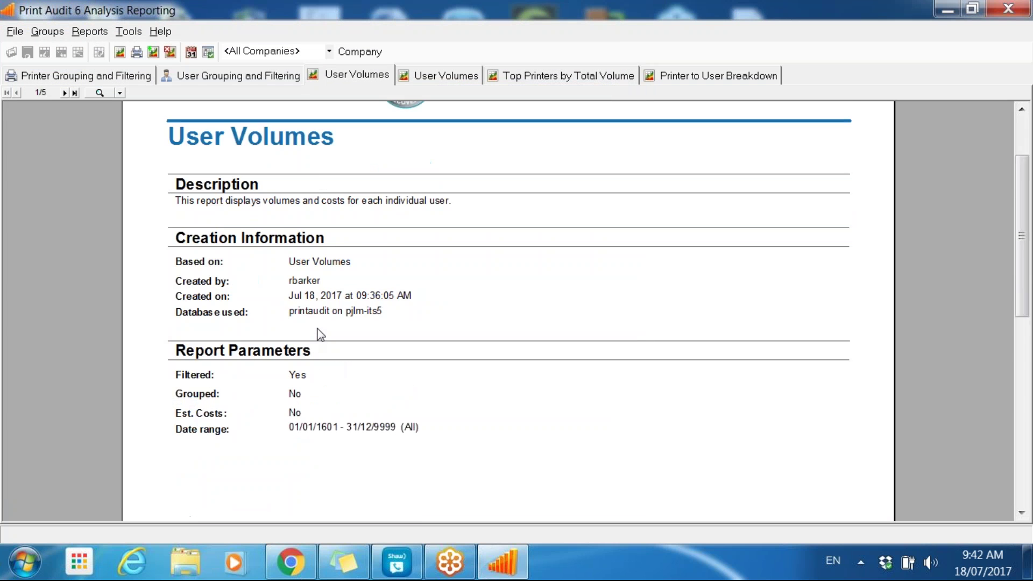
# - Look at the User Volumes report's second page and the settings for scheduling it, and leave without scheduling
pyautogui.scroll(-5, 321, 335)
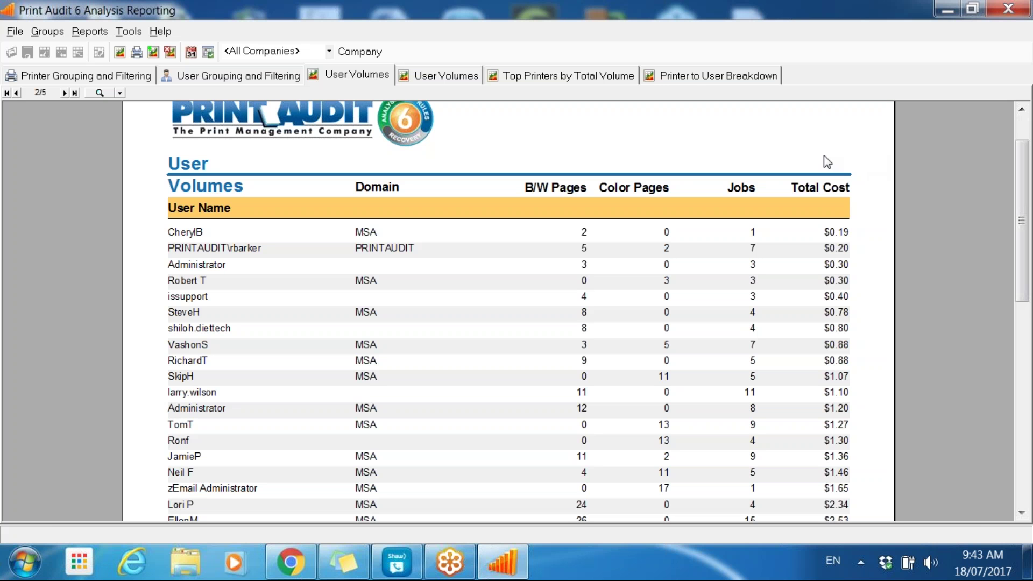
pyautogui.click(90, 32)
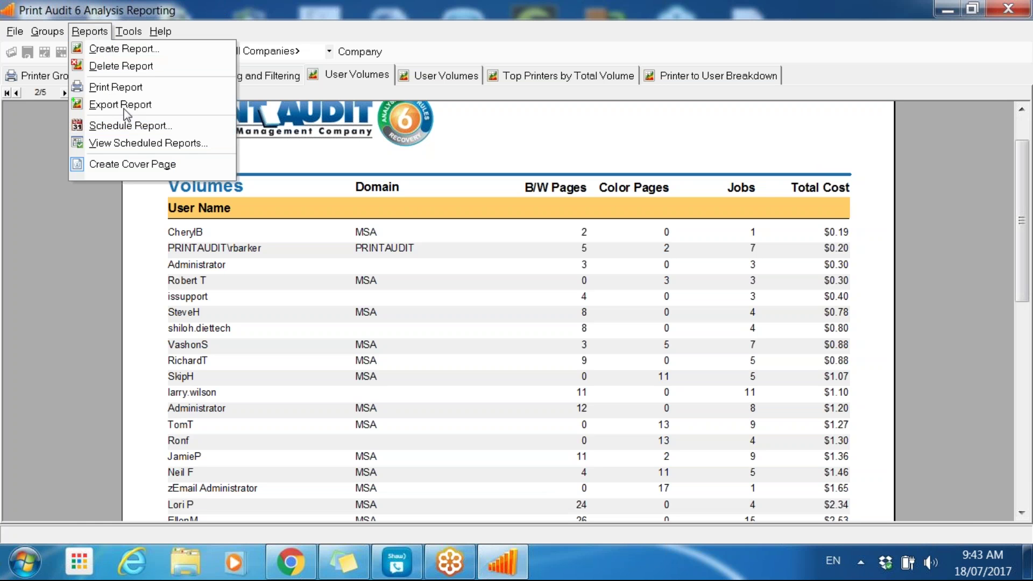
pyautogui.click(146, 126)
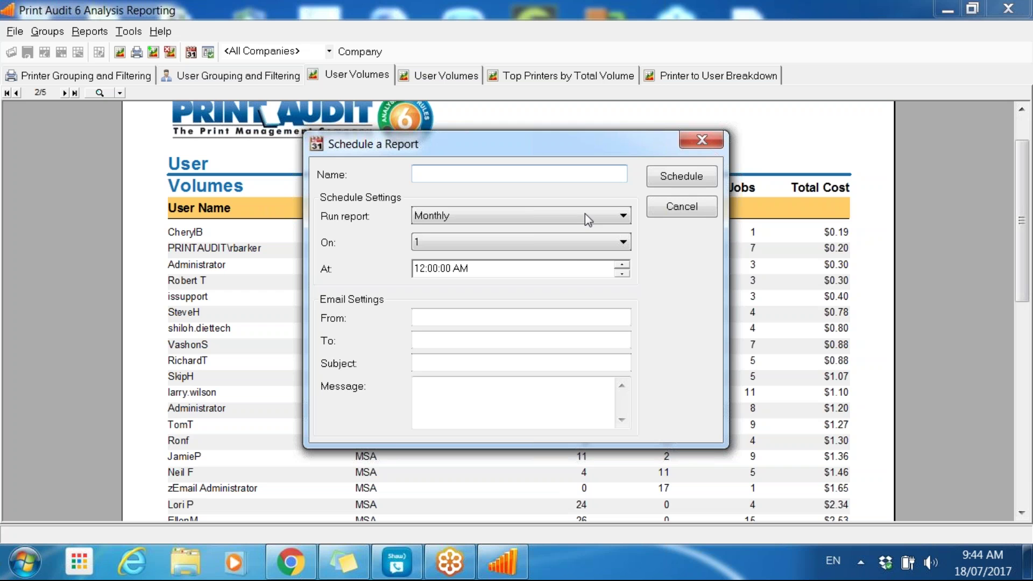
pyautogui.click(689, 212)
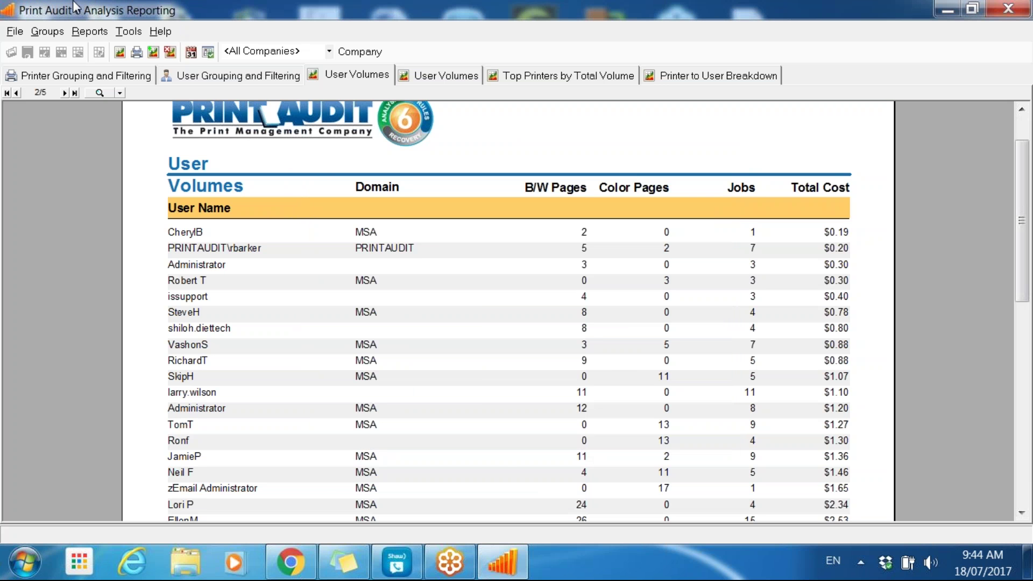
# - Put the first Acrobat PDFWriter printer into a new printer group named Paperless printing, and expand the group
pyautogui.click(102, 76)
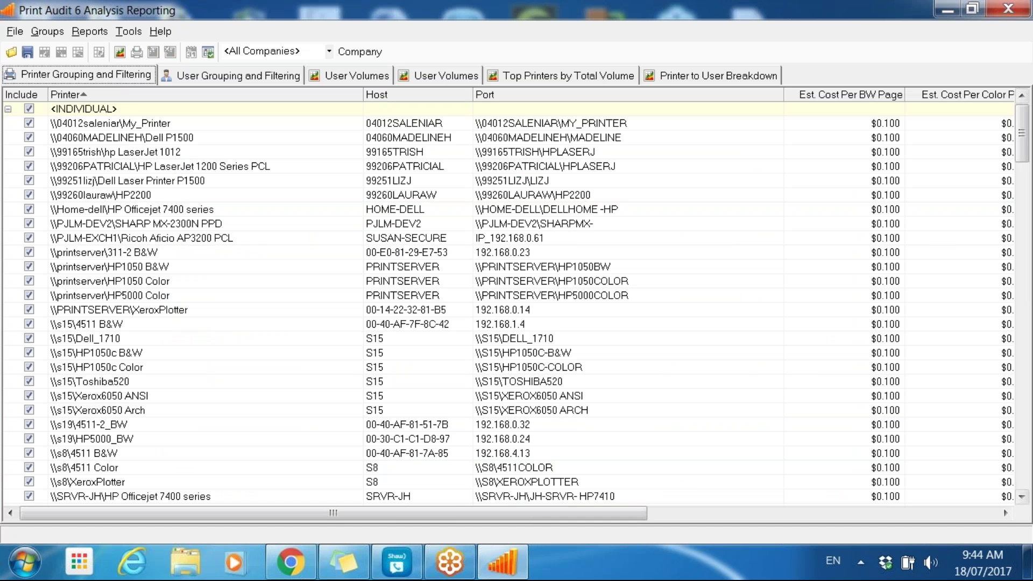
pyautogui.moveTo(1022, 149); pyautogui.dragTo(1022, 231)
pyautogui.click(187, 155)
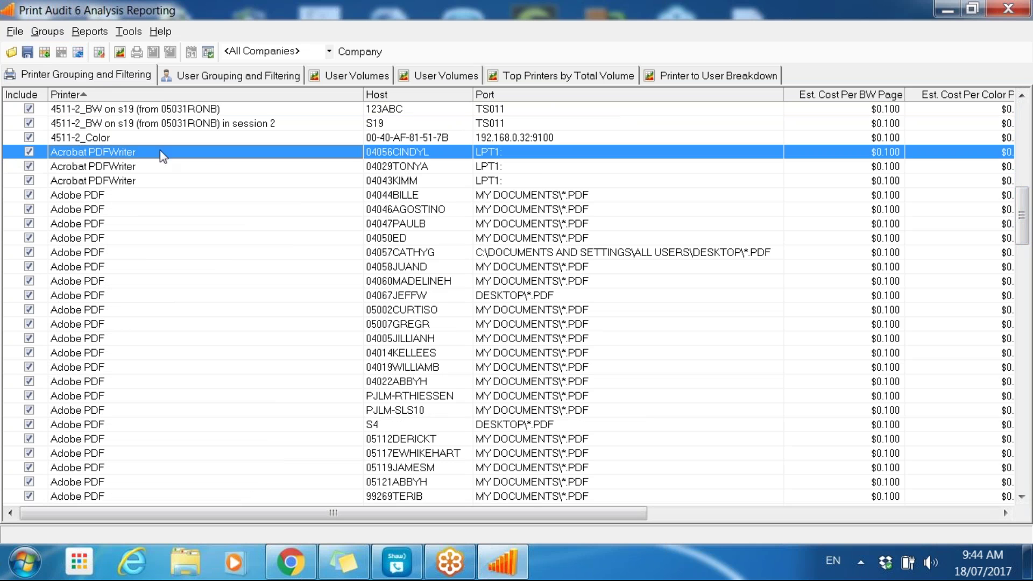
pyautogui.click(47, 32)
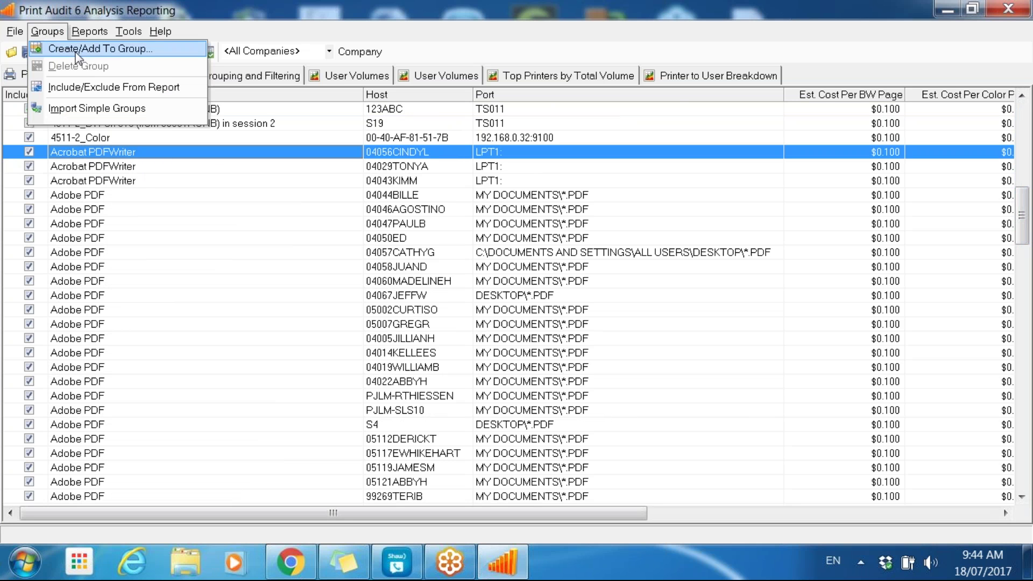
pyautogui.click(59, 50)
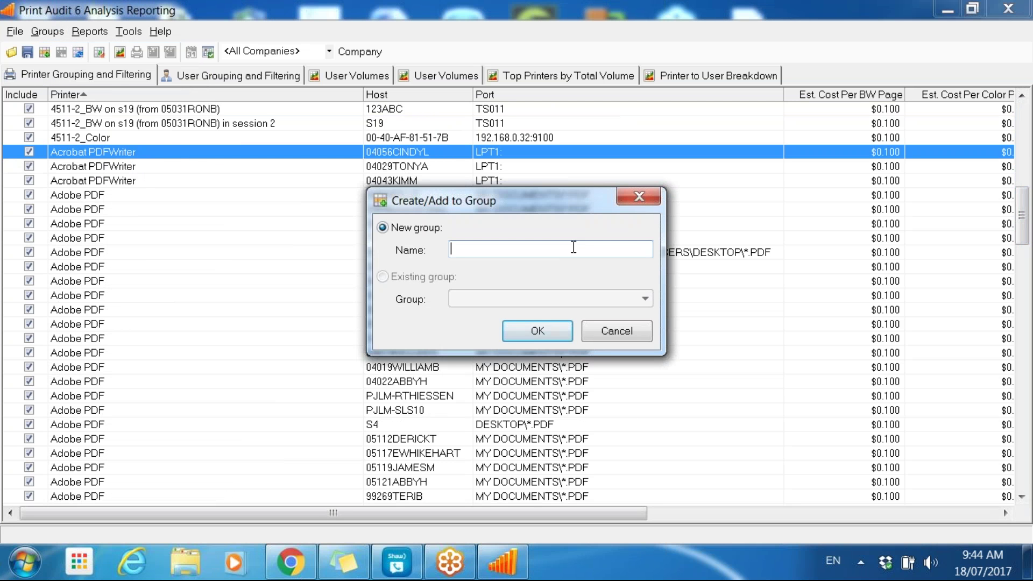
pyautogui.write('Paperless printing')
pyautogui.click(532, 330)
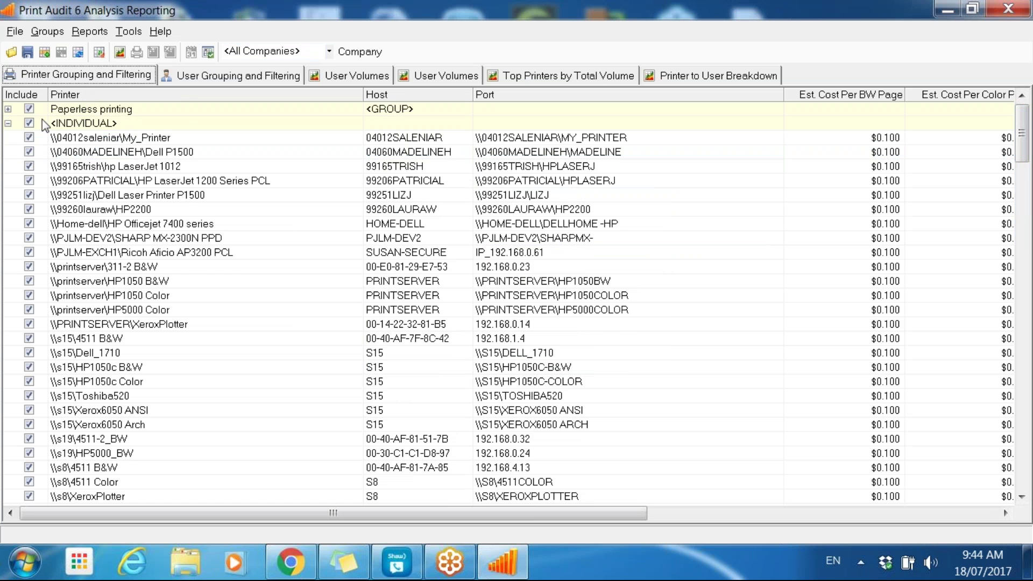
pyautogui.click(8, 109)
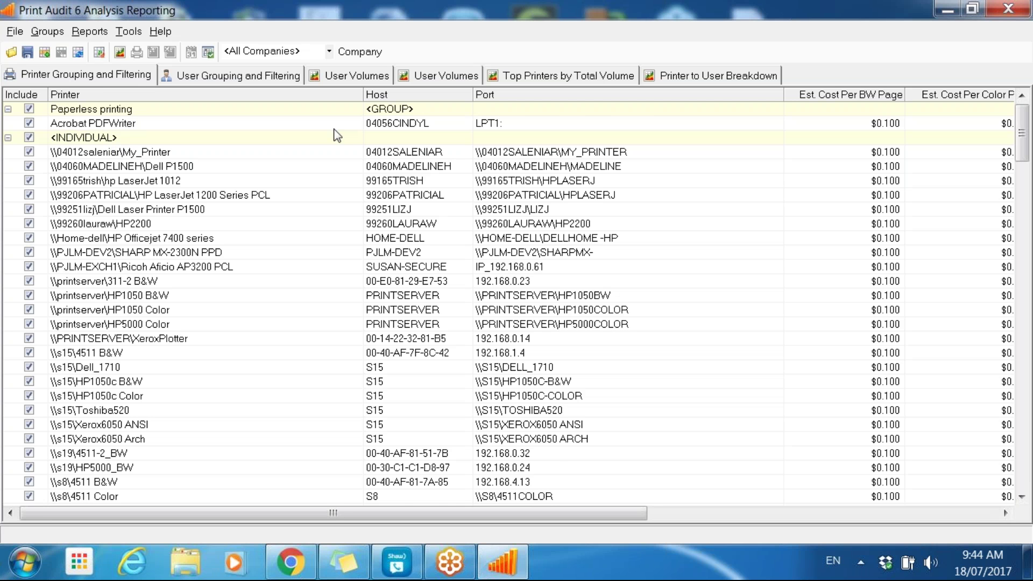
# - Add the two remaining Acrobat PDFWriter printers and the first 18 Adobe PDF printers to the existing Paperless printing group
pyautogui.moveTo(1022, 155); pyautogui.dragTo(1029, 226)
pyautogui.scroll(2, 134, 199)
pyautogui.moveTo(127, 172); pyautogui.dragTo(176, 440)
pyautogui.click(39, 33)
pyautogui.click(76, 47)
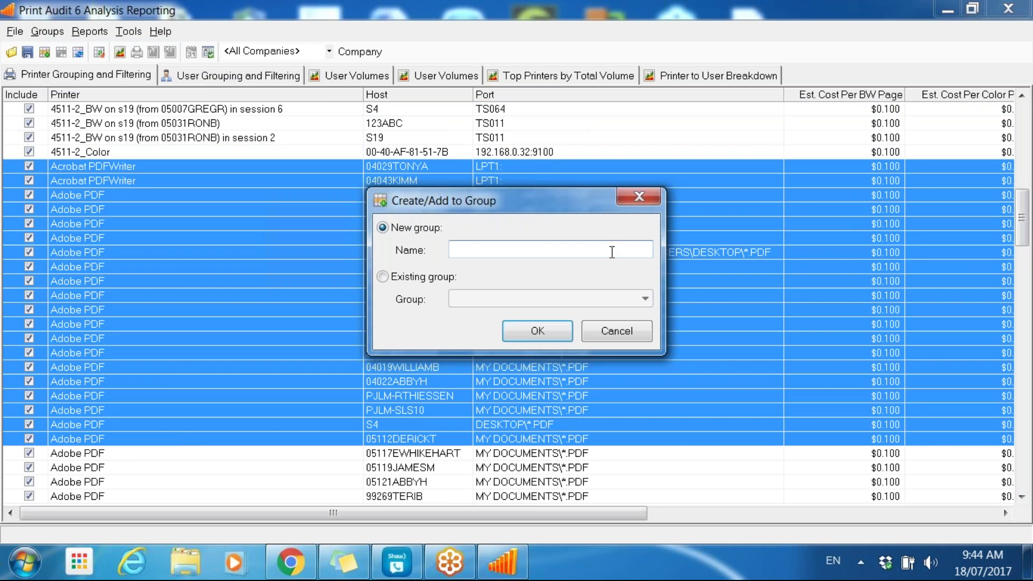
pyautogui.click(418, 277)
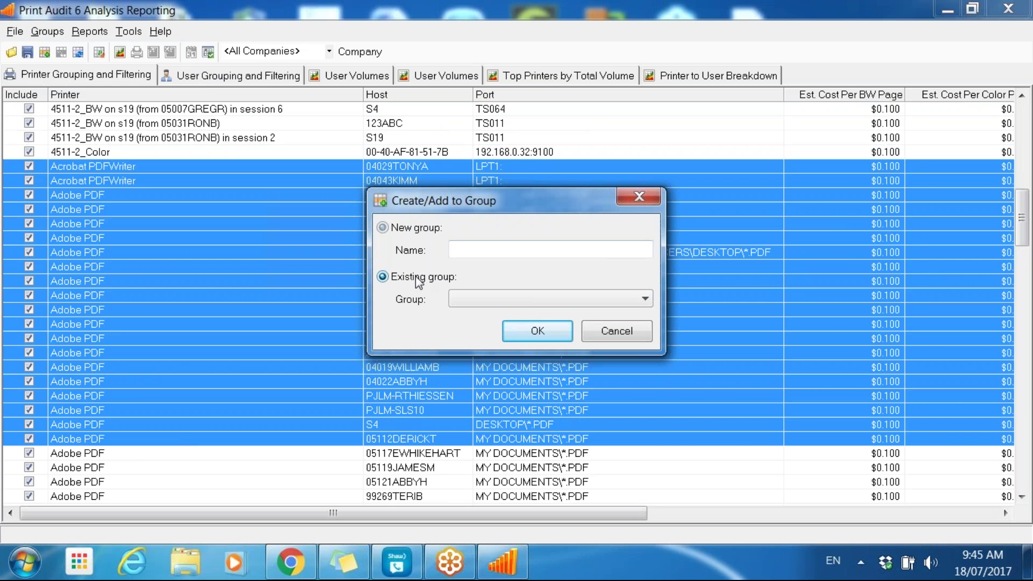
pyautogui.click(636, 298)
pyautogui.click(581, 323)
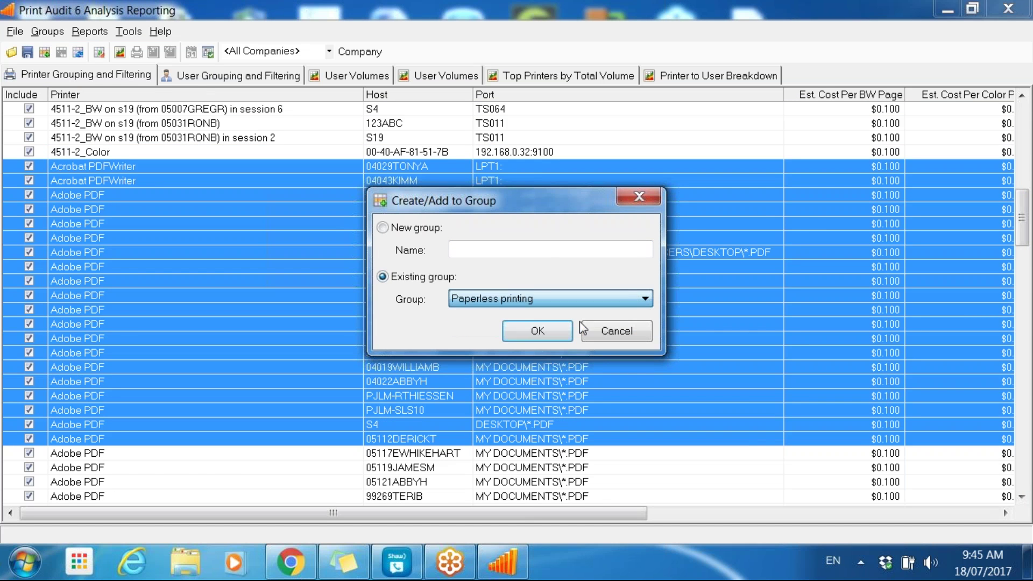
pyautogui.click(562, 338)
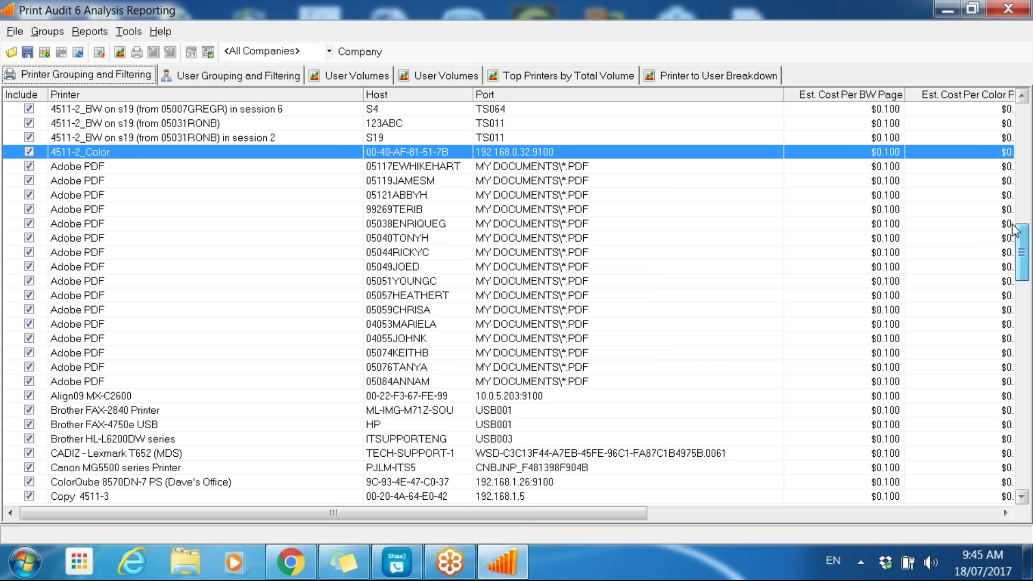
# - Review the printers and columns of the Paperless printing group, and exclude the whole group from reports
pyautogui.moveTo(1021, 264); pyautogui.dragTo(998, 128)
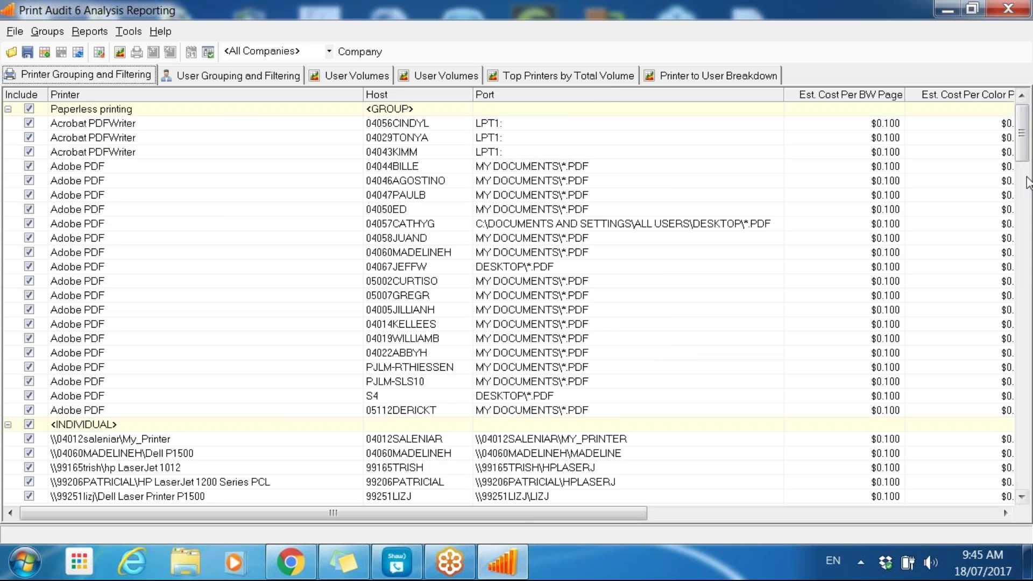
pyautogui.moveTo(1011, 153); pyautogui.dragTo(1020, 177)
pyautogui.click(901, 170)
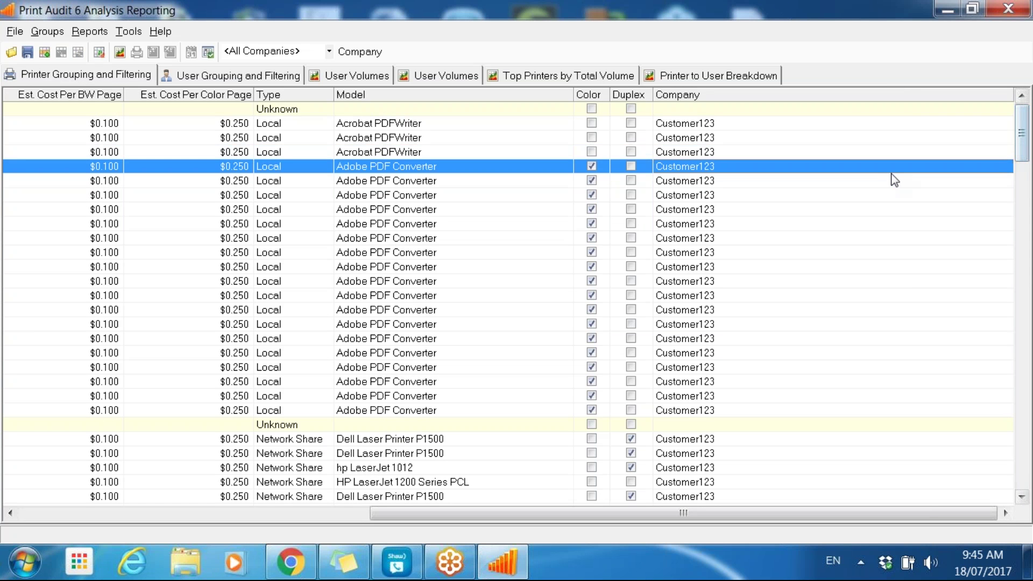
pyautogui.click(853, 110)
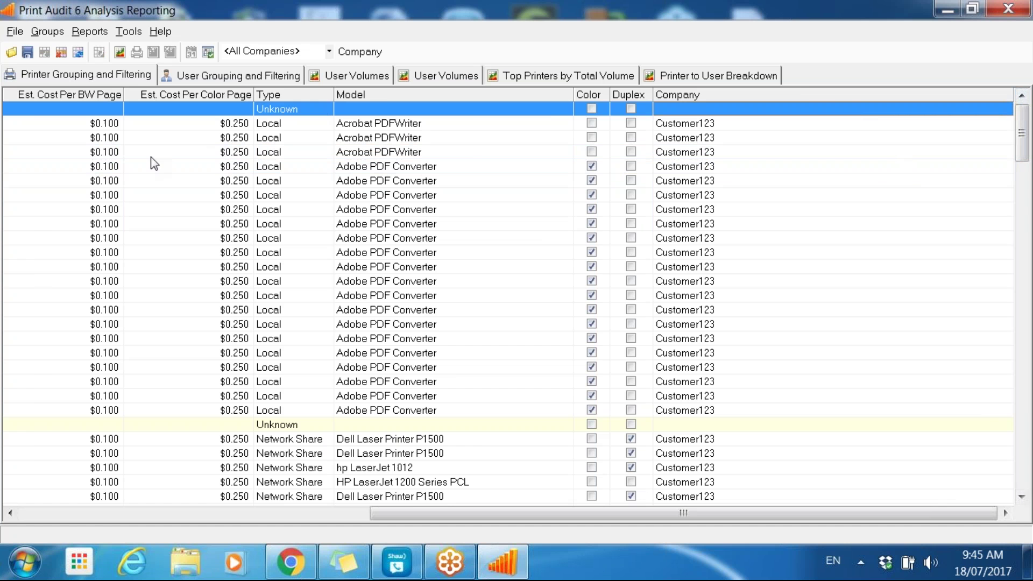
pyautogui.moveTo(549, 516); pyautogui.dragTo(199, 516)
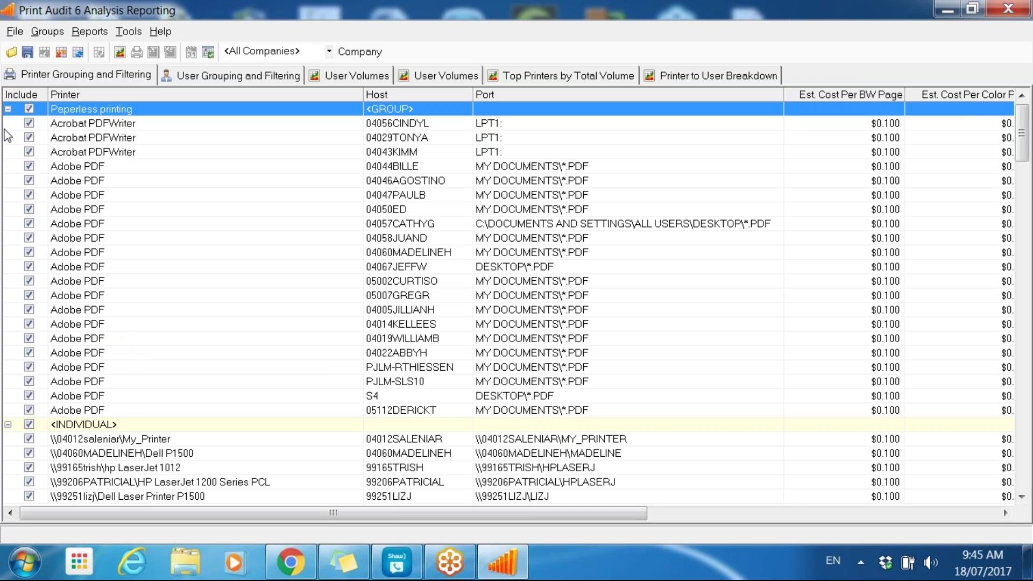
pyautogui.click(29, 109)
# - Build a new single report of type Printer Volumes from the volume reports, with grouping turned off
pyautogui.click(89, 33)
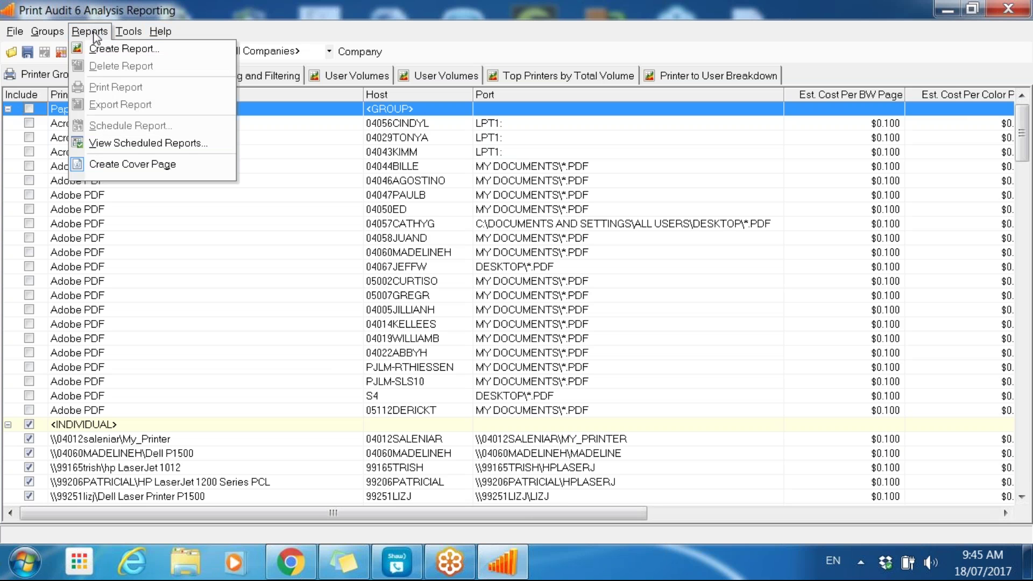
pyautogui.click(116, 49)
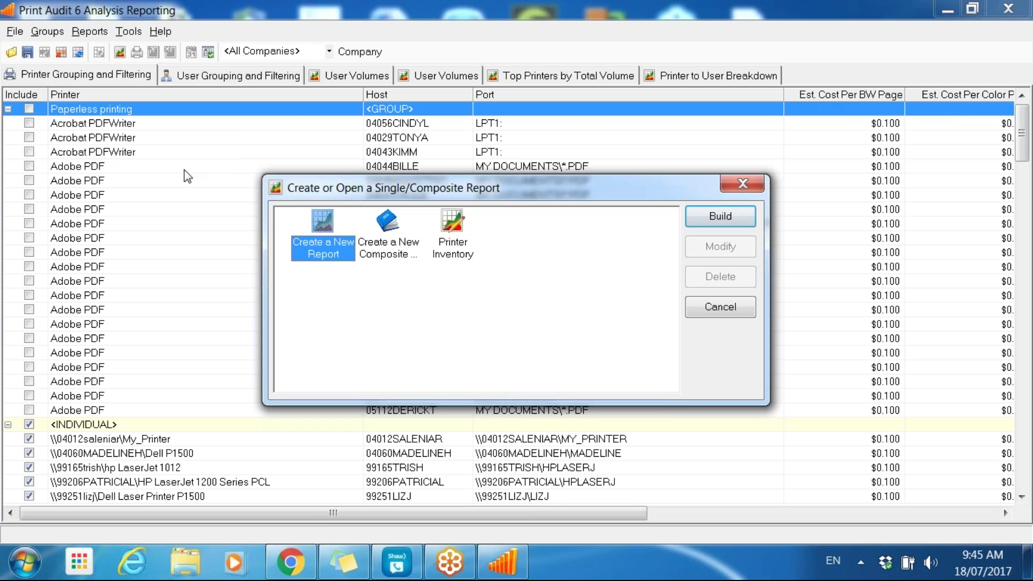
pyautogui.click(719, 219)
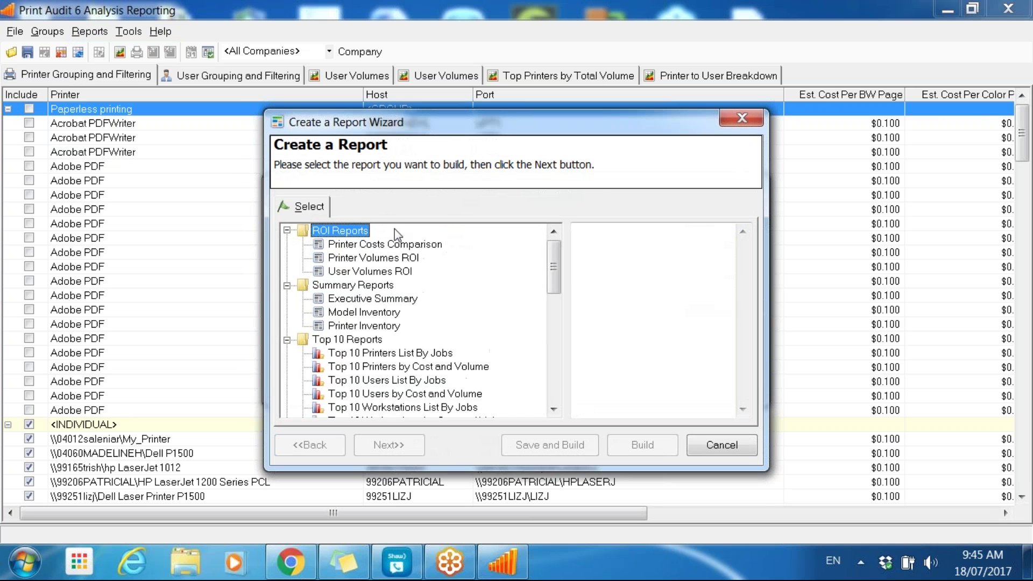
pyautogui.moveTo(555, 272); pyautogui.dragTo(556, 383)
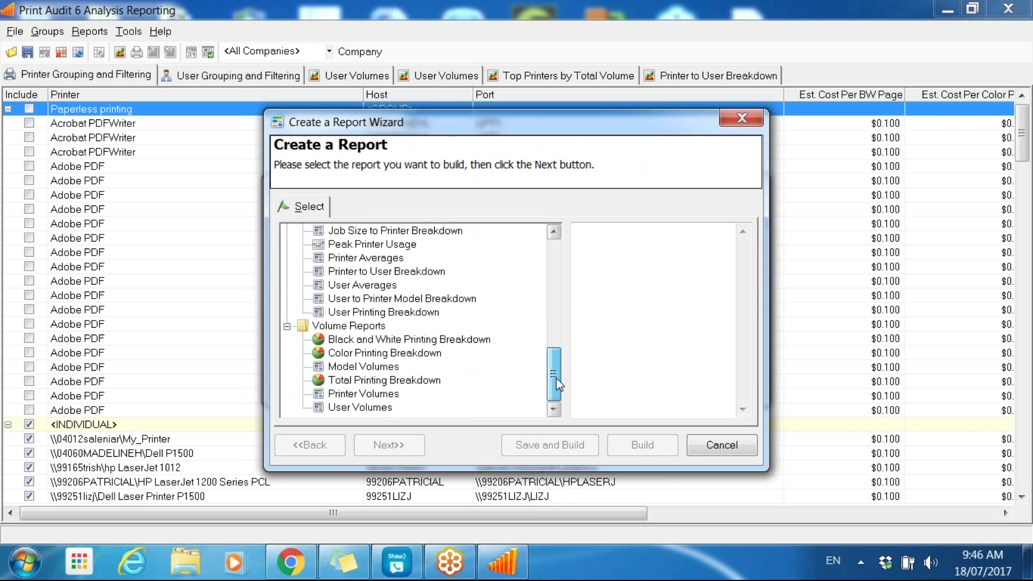
pyautogui.click(371, 394)
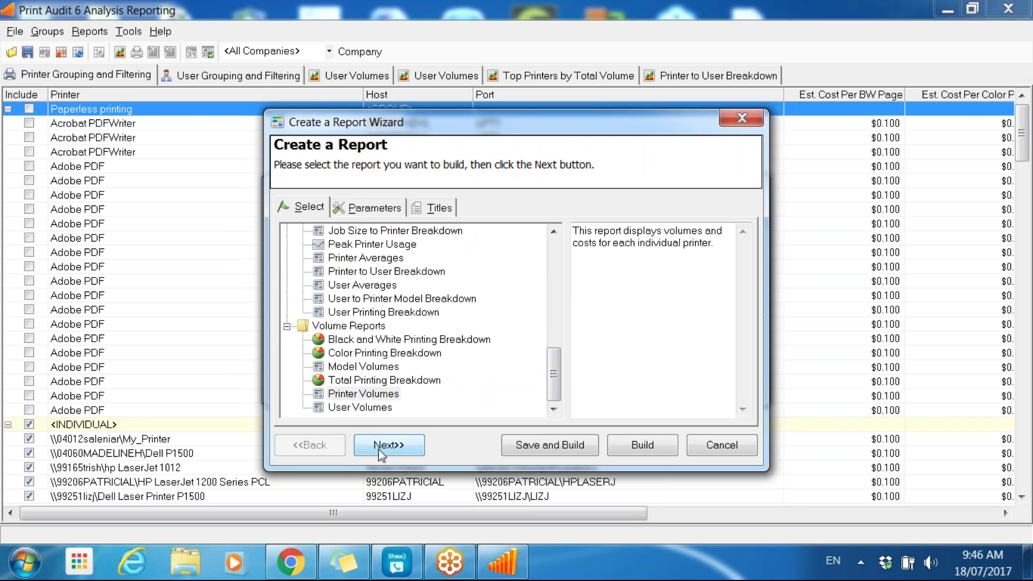
pyautogui.click(379, 448)
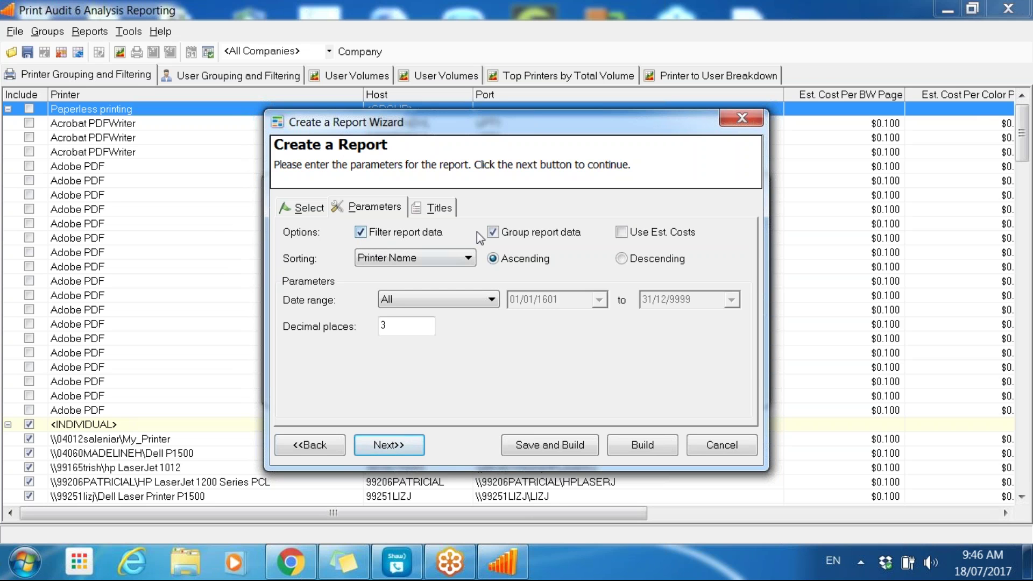
pyautogui.click(492, 233)
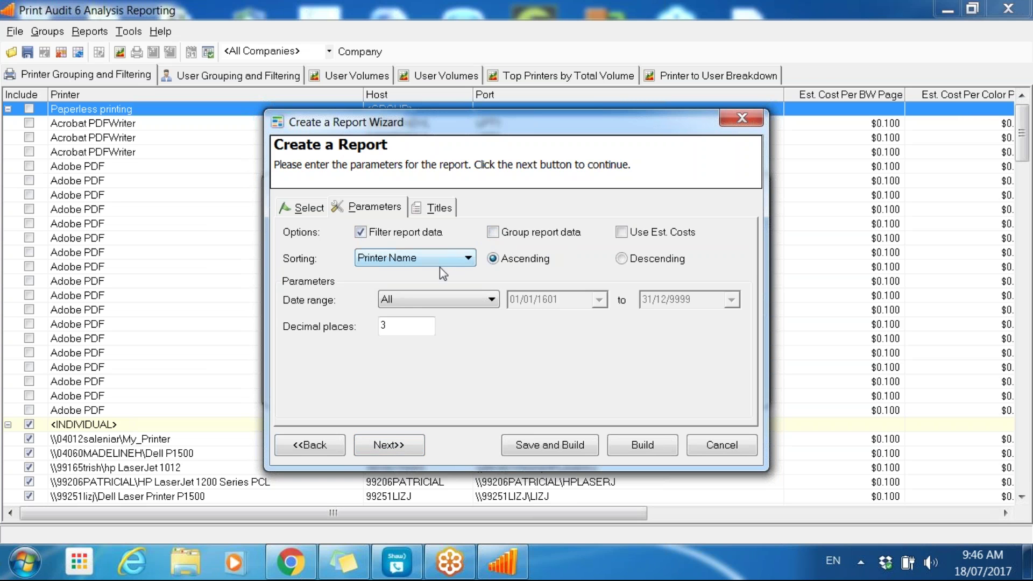
pyautogui.click(643, 445)
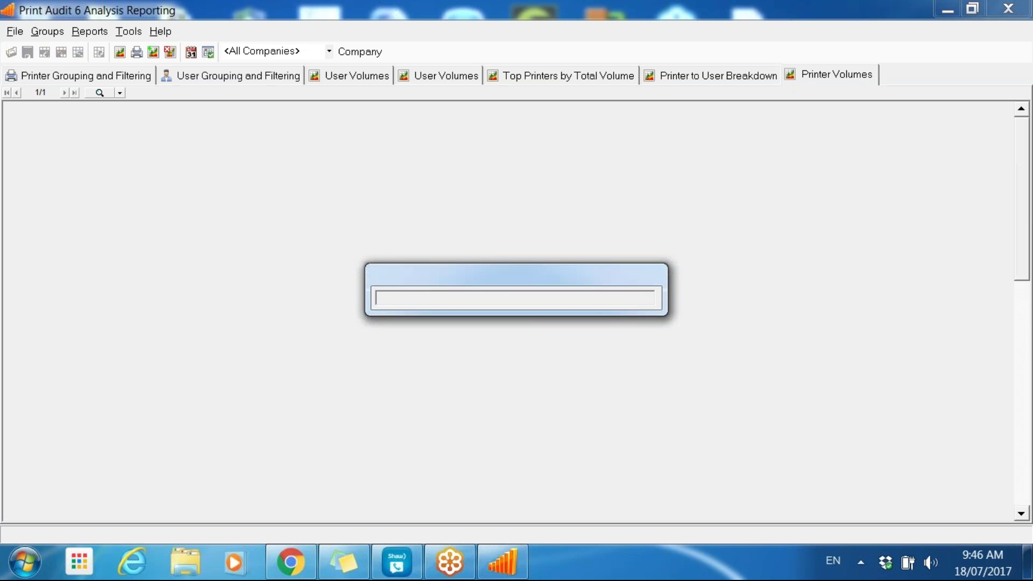
# - Read the jobs, page volumes and costs per printer on the Printer Volumes report's second page, and return to the first page
pyautogui.scroll(-5, 273, 353)
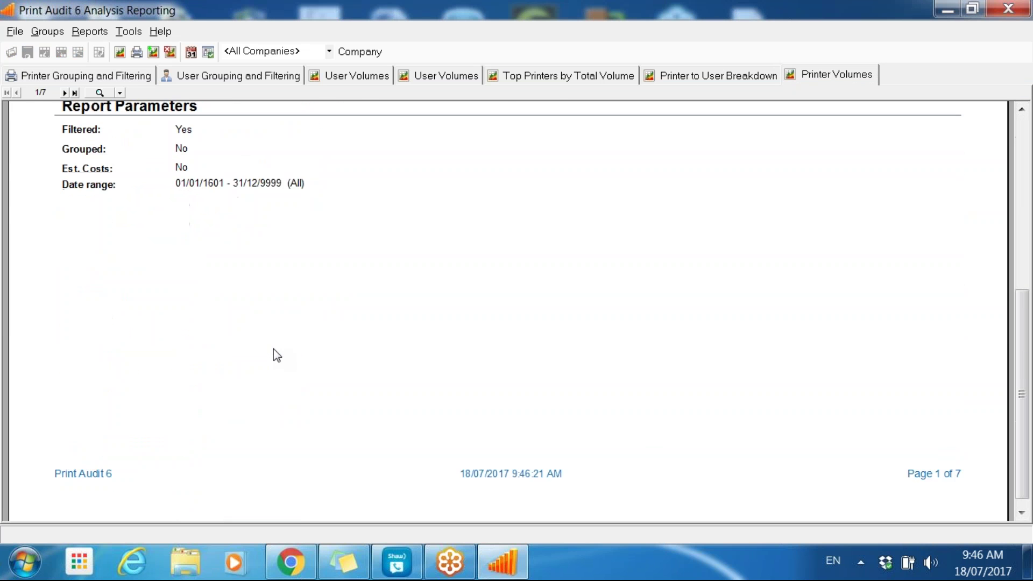
pyautogui.scroll(-5, 274, 350)
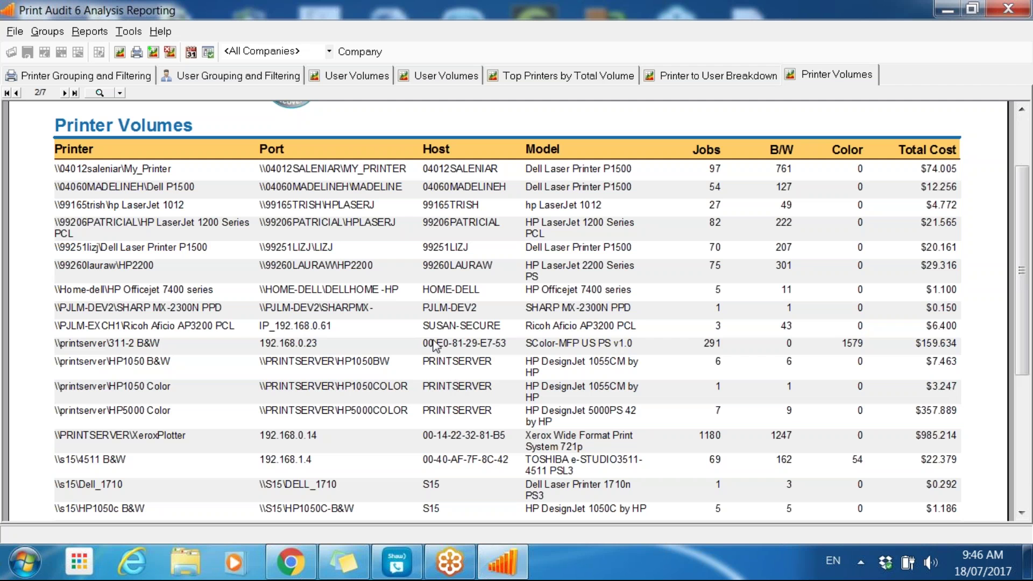
pyautogui.scroll(5, 327, 207)
pyautogui.scroll(5, 327, 207)
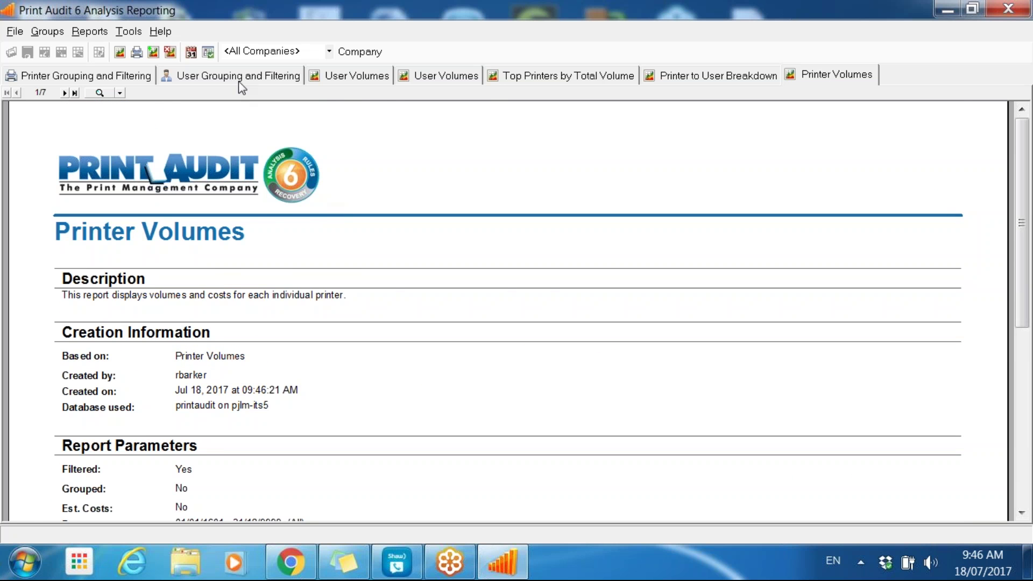
# - Group the first 13 individual users in user grouping and filtering into a new group named Sales Group
pyautogui.click(243, 76)
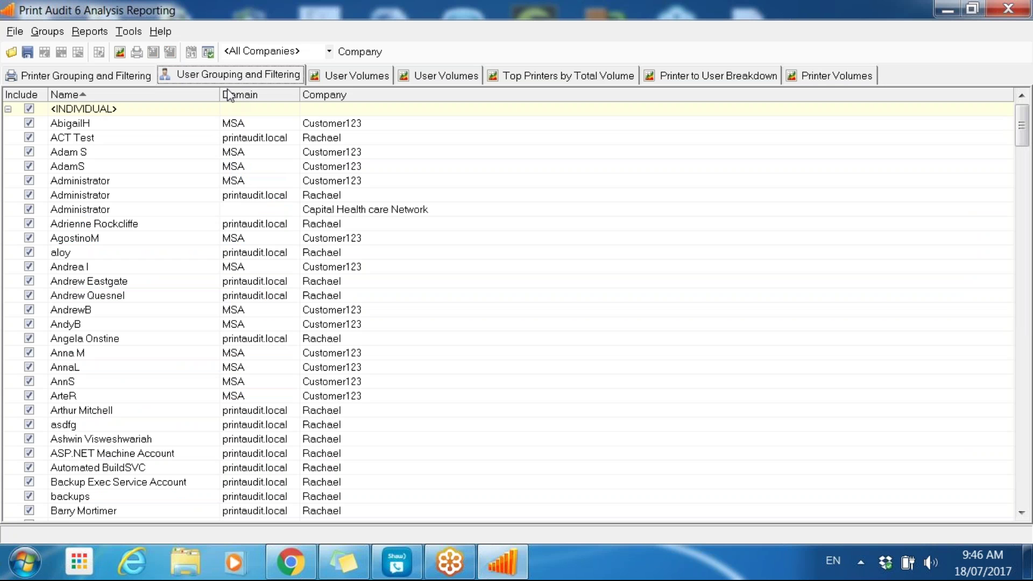
pyautogui.moveTo(95, 130); pyautogui.dragTo(104, 170)
pyautogui.moveTo(106, 125); pyautogui.dragTo(159, 298)
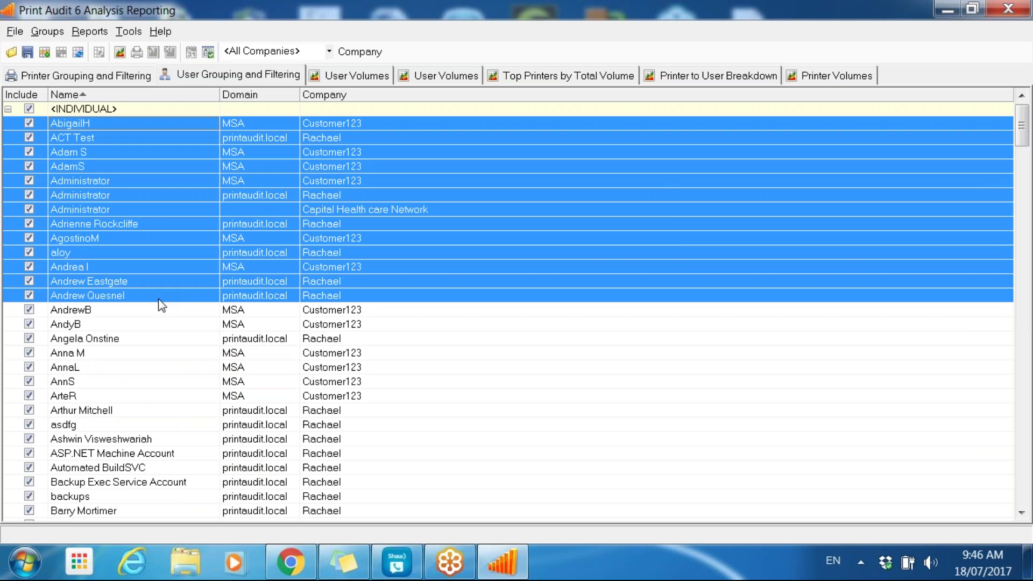
pyautogui.click(47, 32)
pyautogui.click(75, 46)
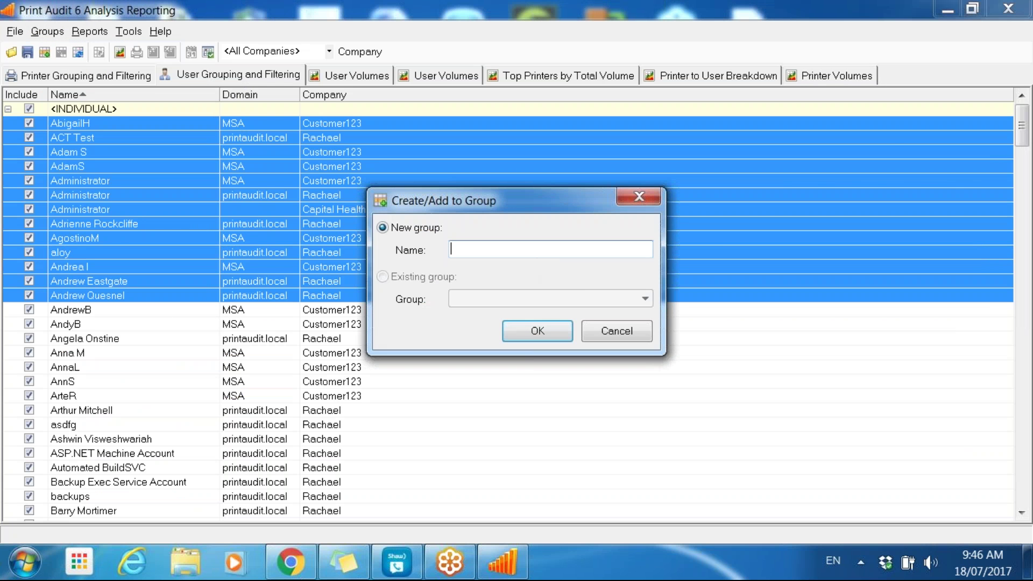
pyautogui.write('Sales Group')
pyautogui.click(547, 335)
pyautogui.click(9, 109)
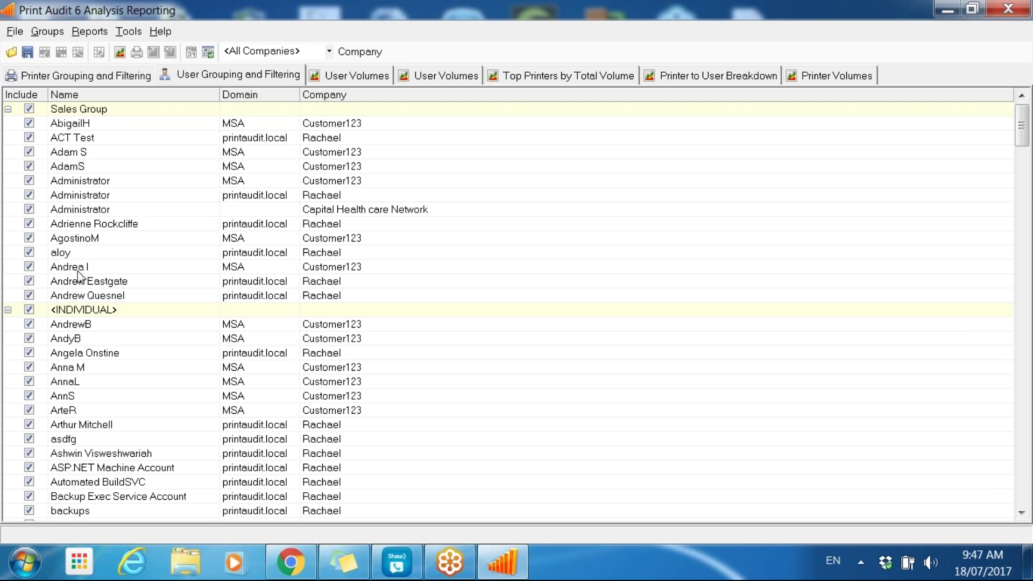
pyautogui.click(554, 287)
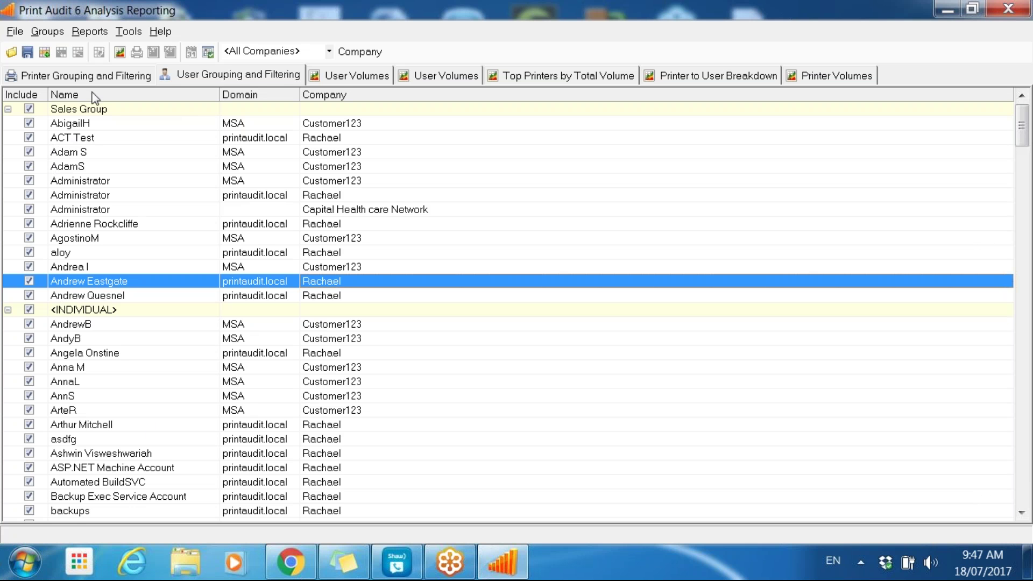
pyautogui.click(92, 107)
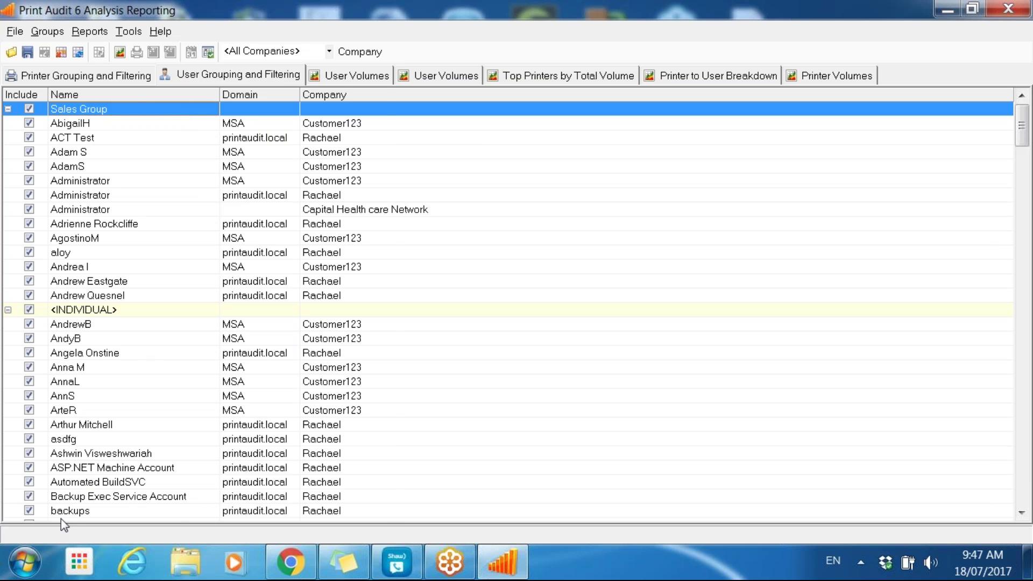
# - Switch to Print Audit 6 Job Manager in a maximized window and find all jobs without any search filters
pyautogui.click(25, 562)
pyautogui.click(55, 480)
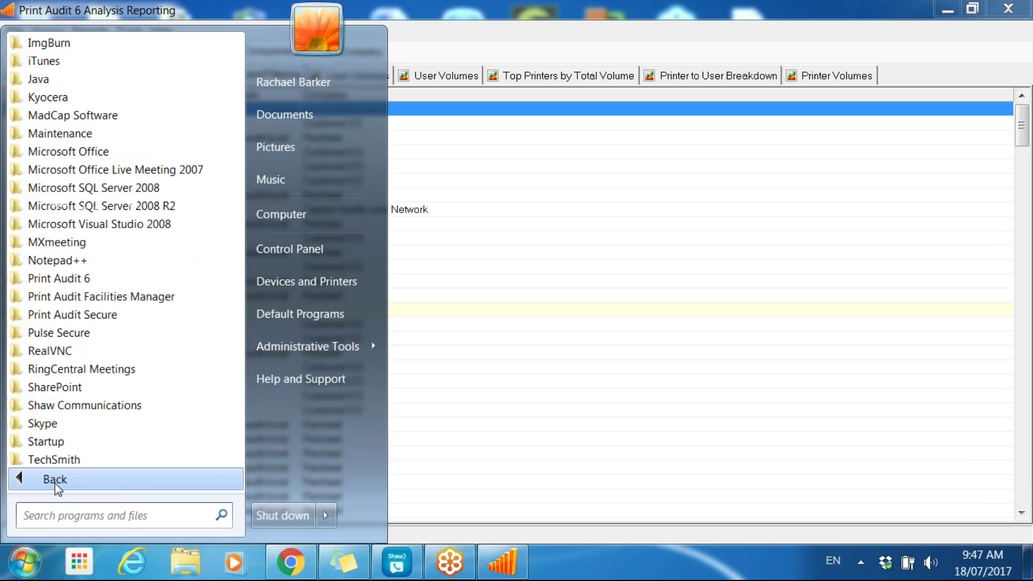
pyautogui.scroll(-2, 82, 364)
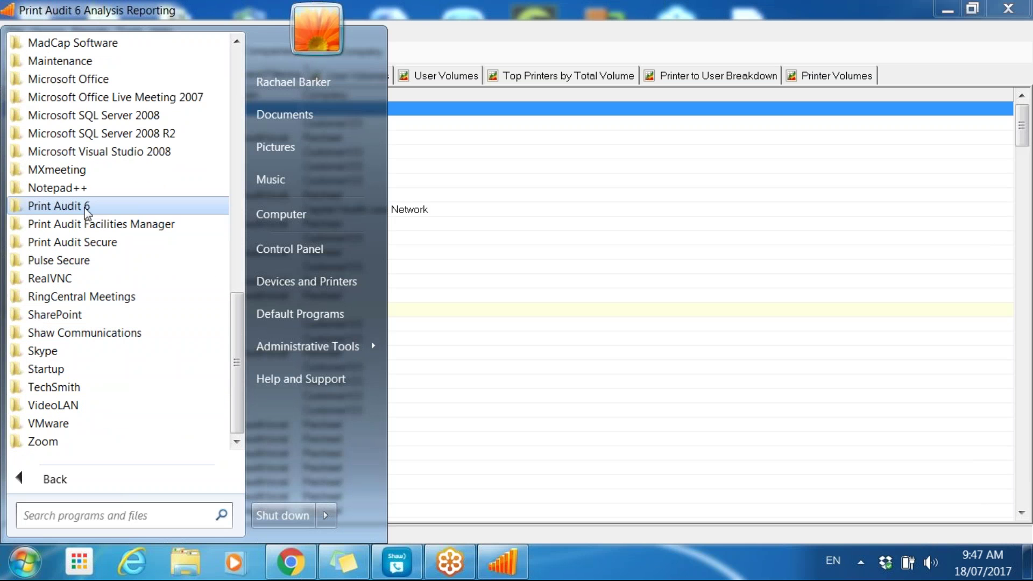
pyautogui.click(75, 207)
pyautogui.click(94, 316)
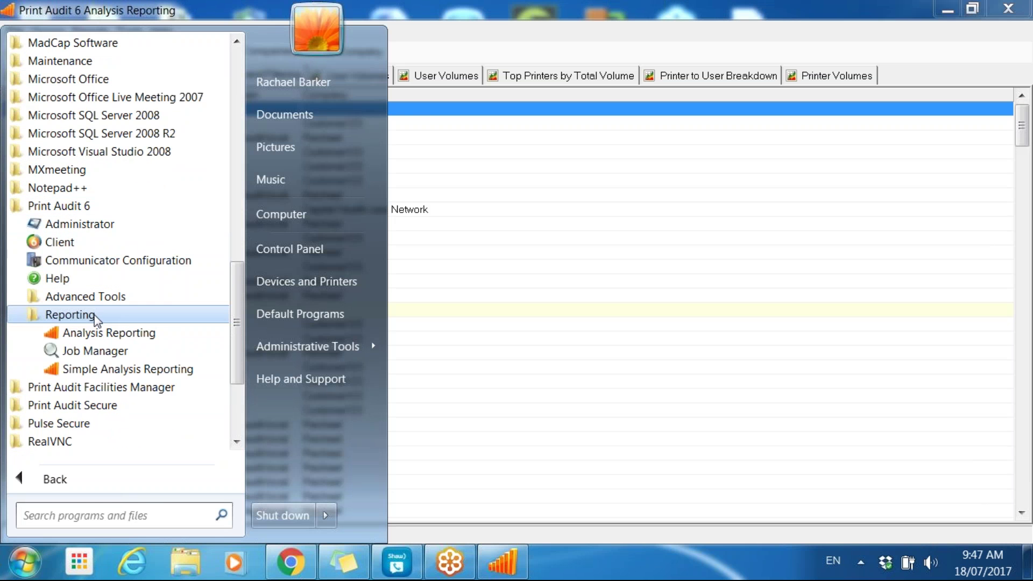
pyautogui.click(86, 351)
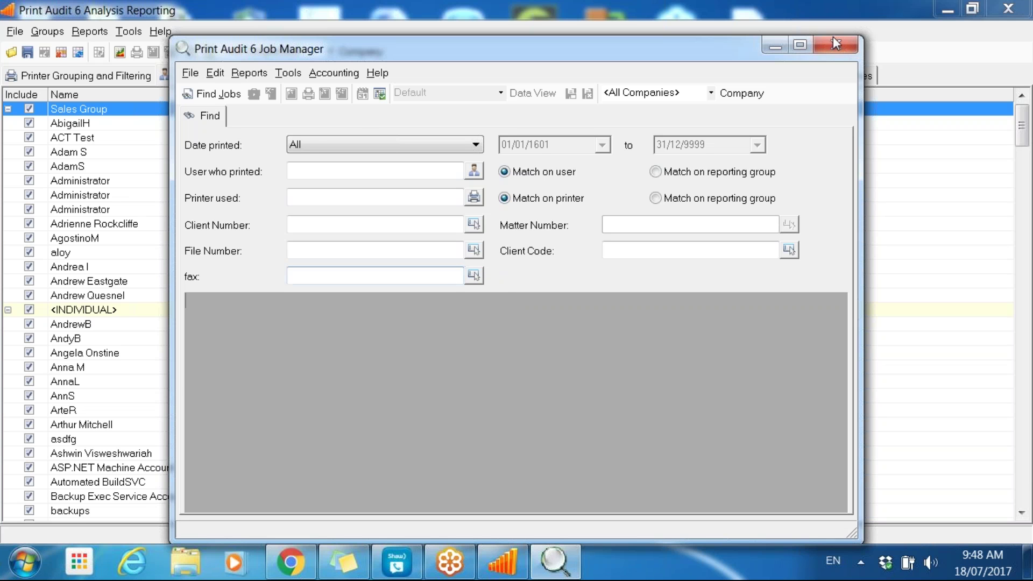
pyautogui.click(801, 44)
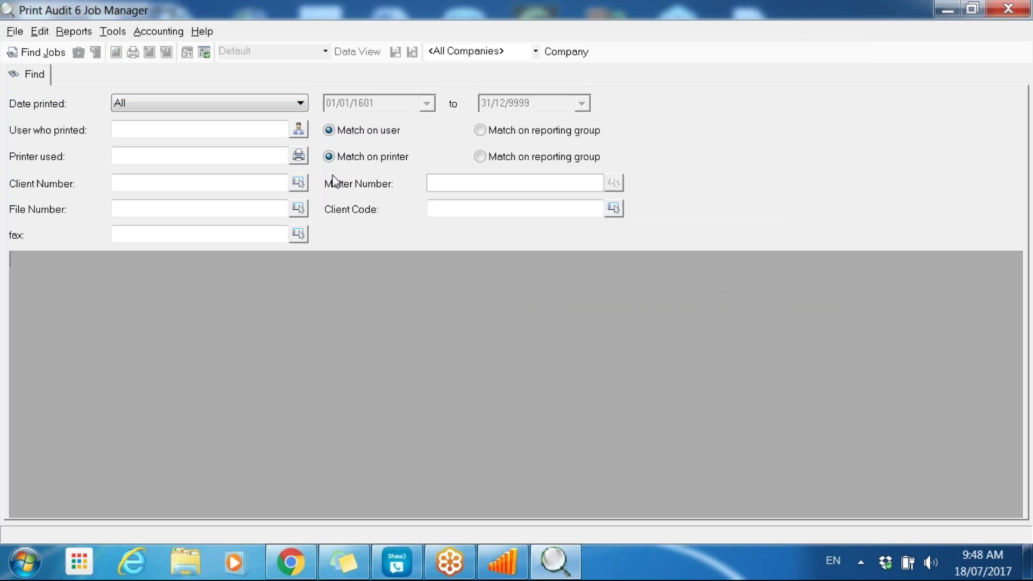
pyautogui.click(56, 54)
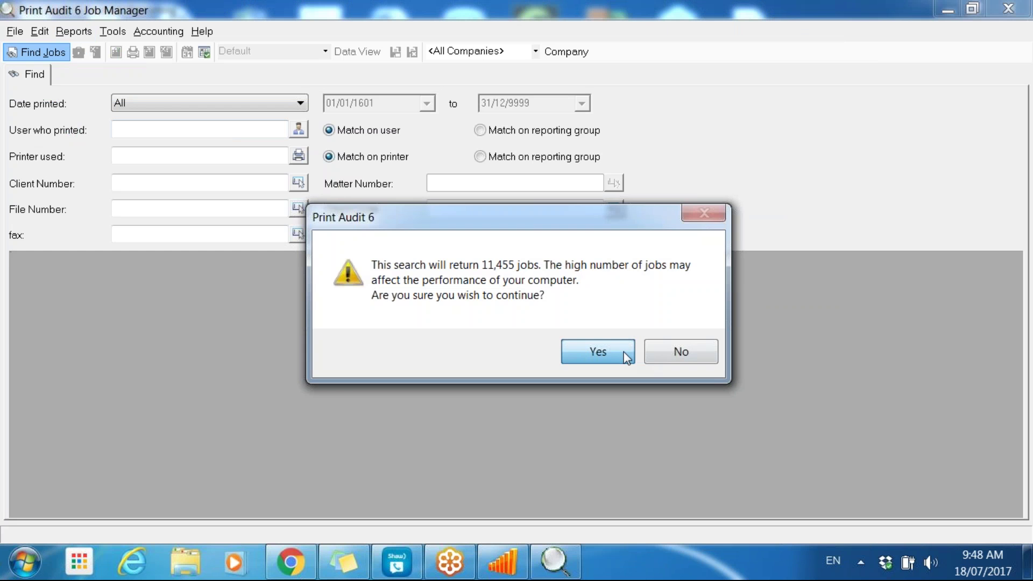
pyautogui.click(626, 356)
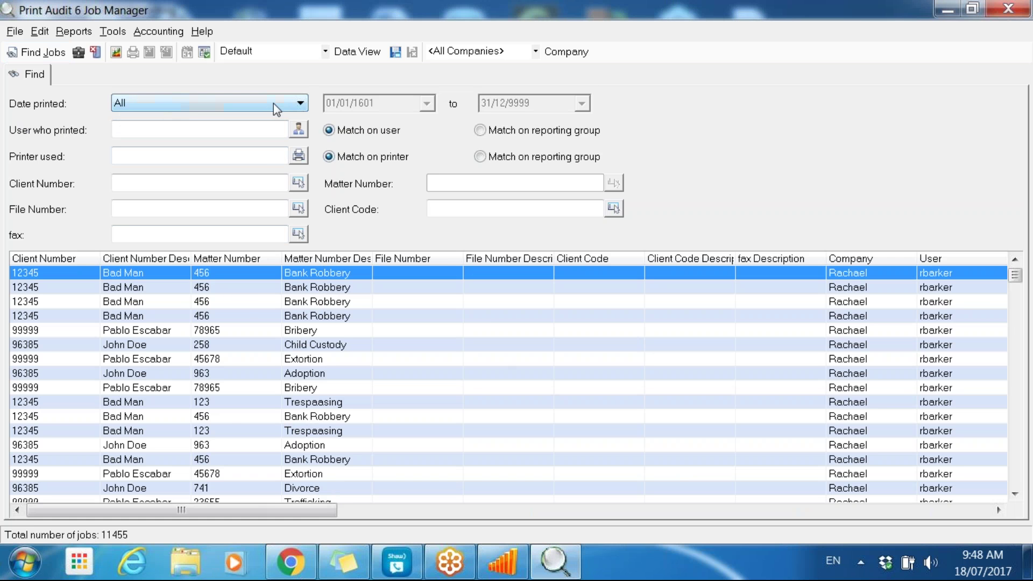
# - Try the Custom date range for the job search, return it to All, and look at the user and client number search fields
pyautogui.click(299, 104)
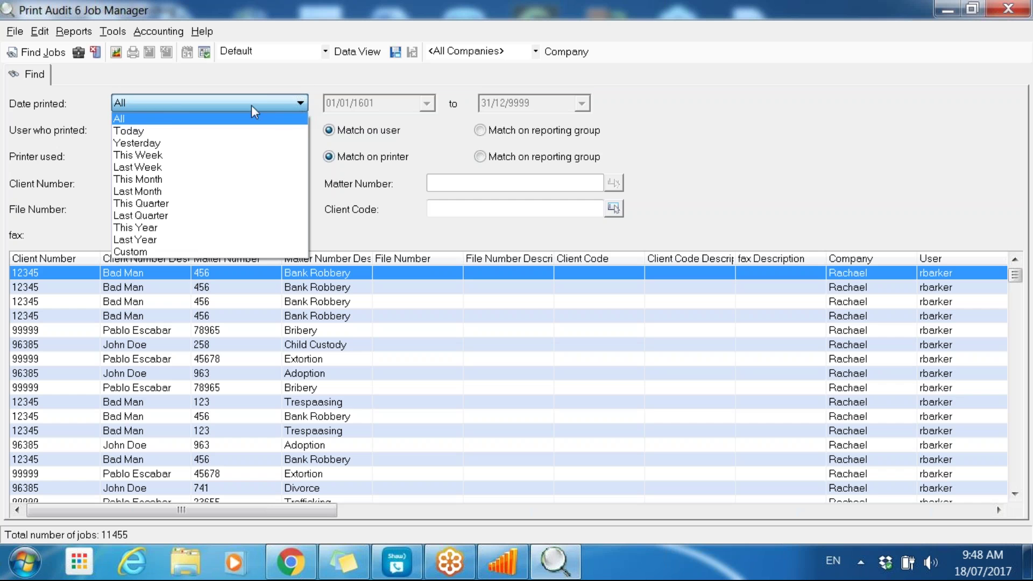
pyautogui.click(161, 251)
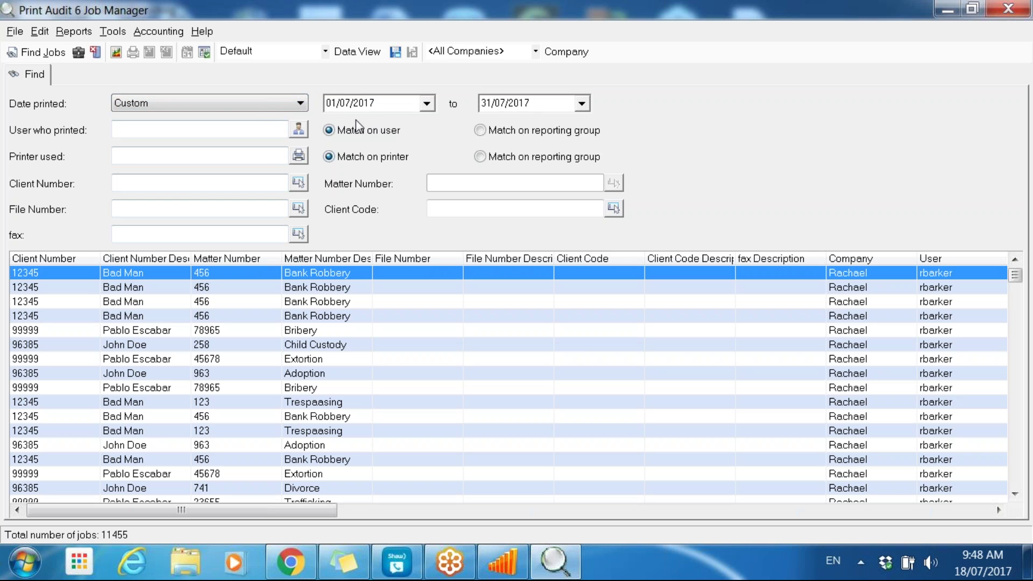
pyautogui.click(237, 105)
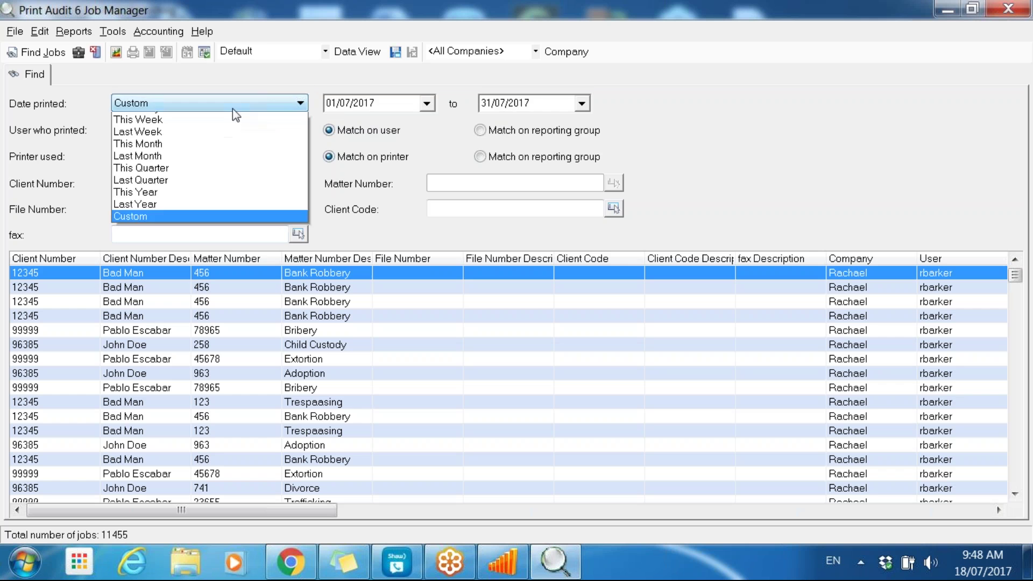
pyautogui.scroll(1, 233, 108)
pyautogui.click(178, 120)
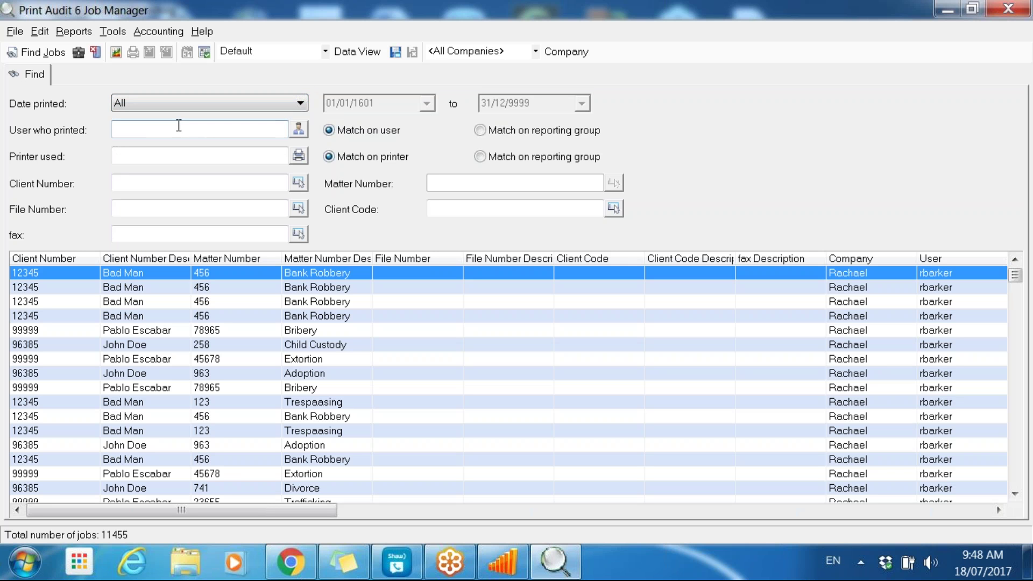
pyautogui.click(179, 125)
pyautogui.click(147, 184)
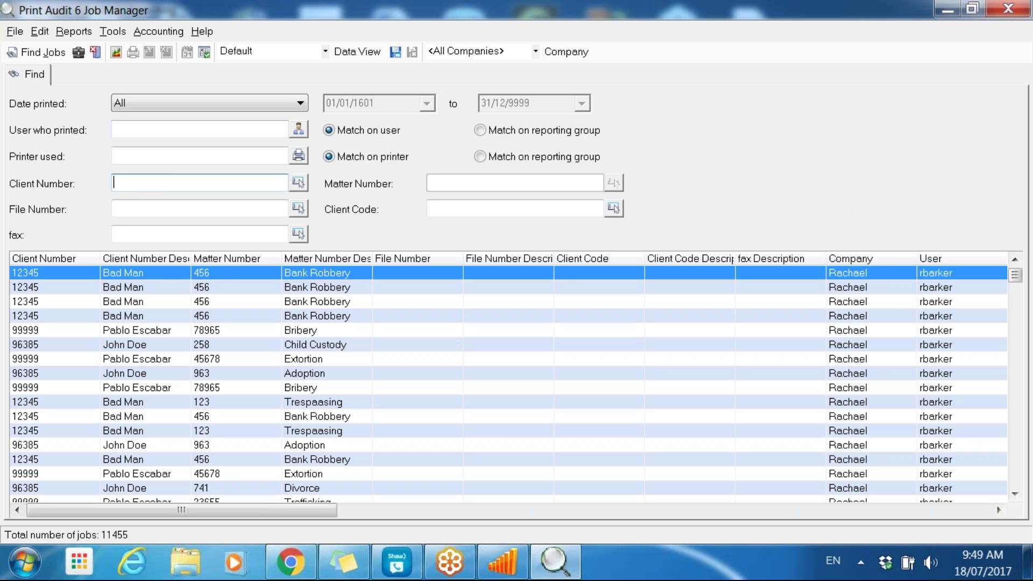
# - Hide the Client Number Description, Matter Number Description, File Number, File Number Description, Client Code and Client Code Description columns in the job list
pyautogui.click(499, 344)
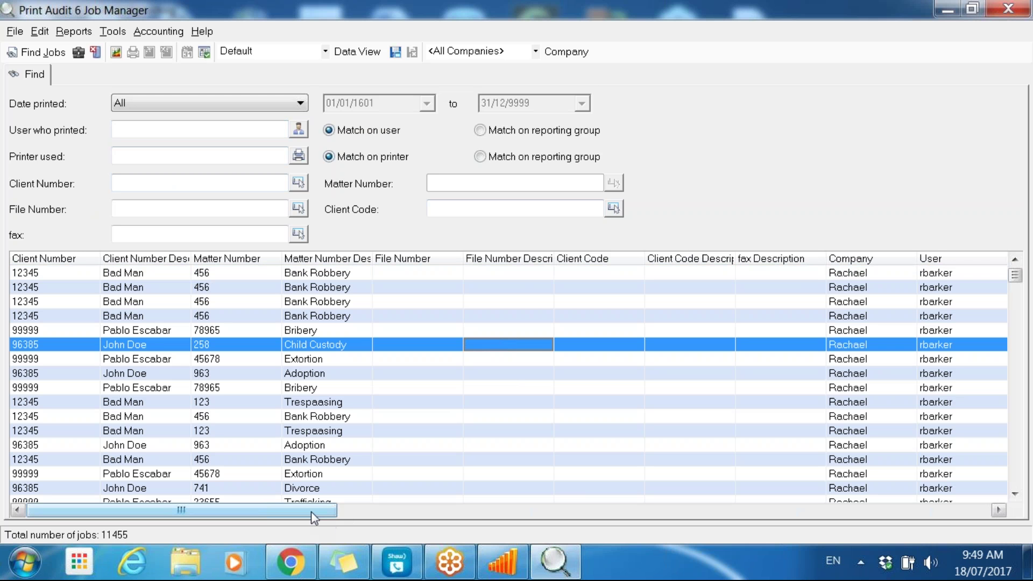
pyautogui.rightClick(686, 266)
pyautogui.moveTo(656, 324); pyautogui.dragTo(684, 332)
pyautogui.moveTo(661, 253); pyautogui.dragTo(662, 105)
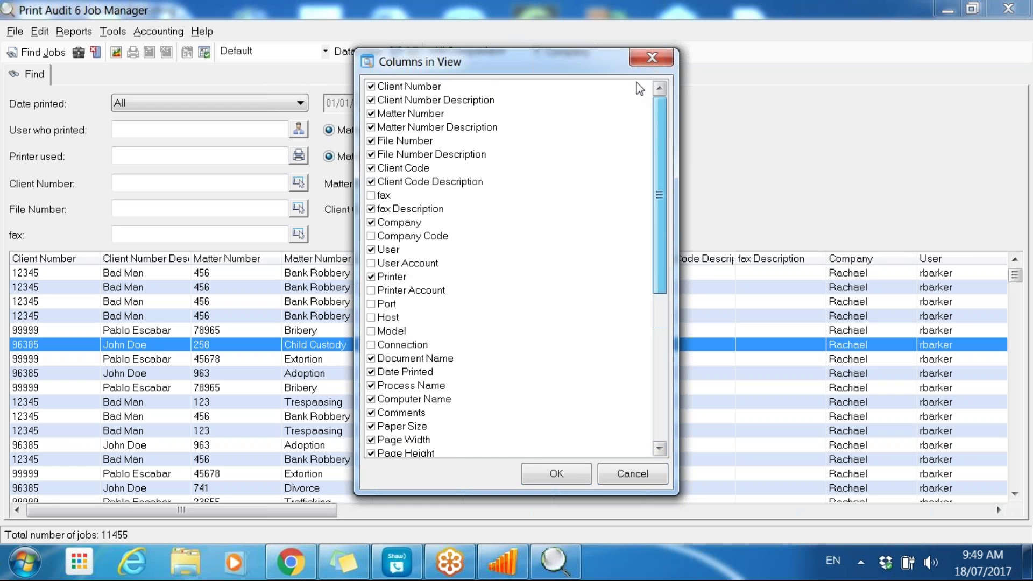
pyautogui.click(371, 100)
pyautogui.click(377, 115)
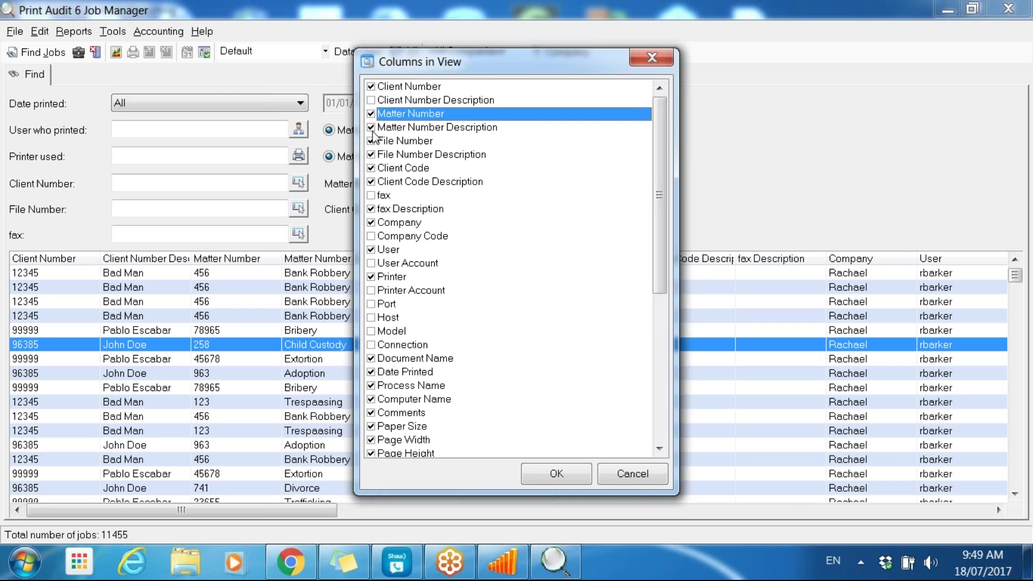
pyautogui.click(370, 128)
pyautogui.click(371, 141)
pyautogui.click(371, 155)
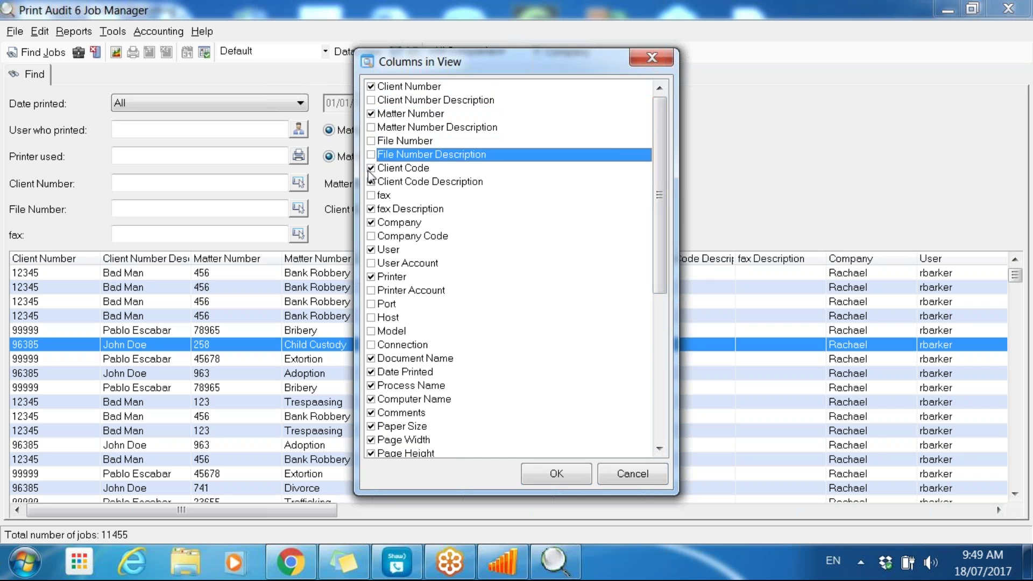
pyautogui.click(371, 168)
pyautogui.click(371, 182)
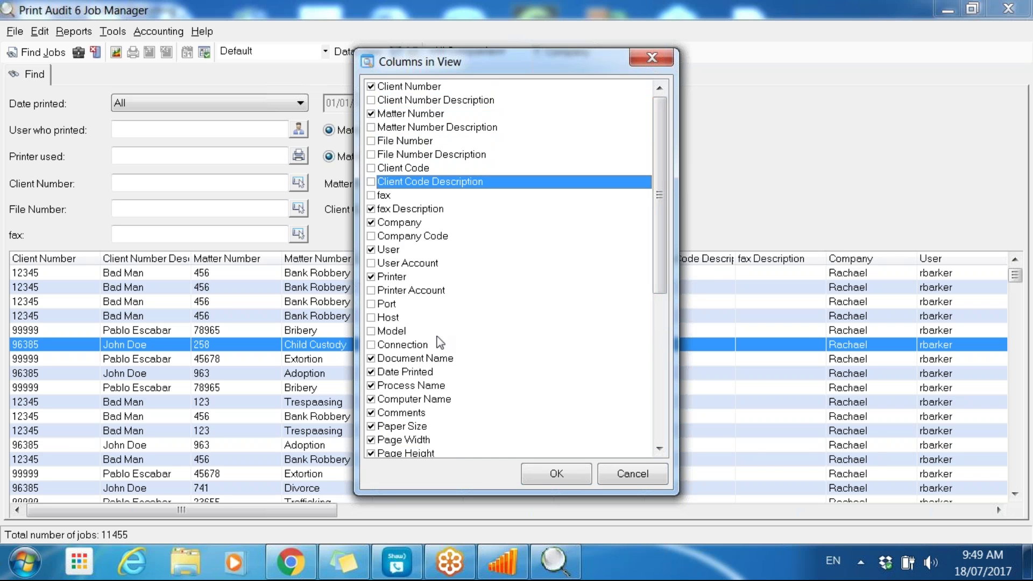
pyautogui.click(556, 479)
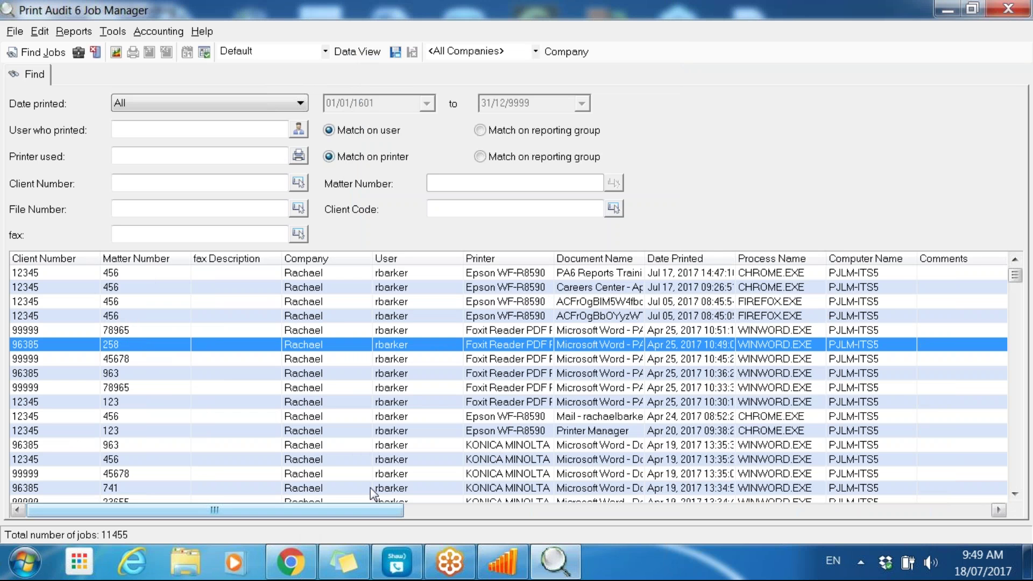
# - Move Computer Name before Document Name and Comments before Process Name, and save the layout as a data view under the user's first name
pyautogui.moveTo(890, 259); pyautogui.dragTo(581, 259)
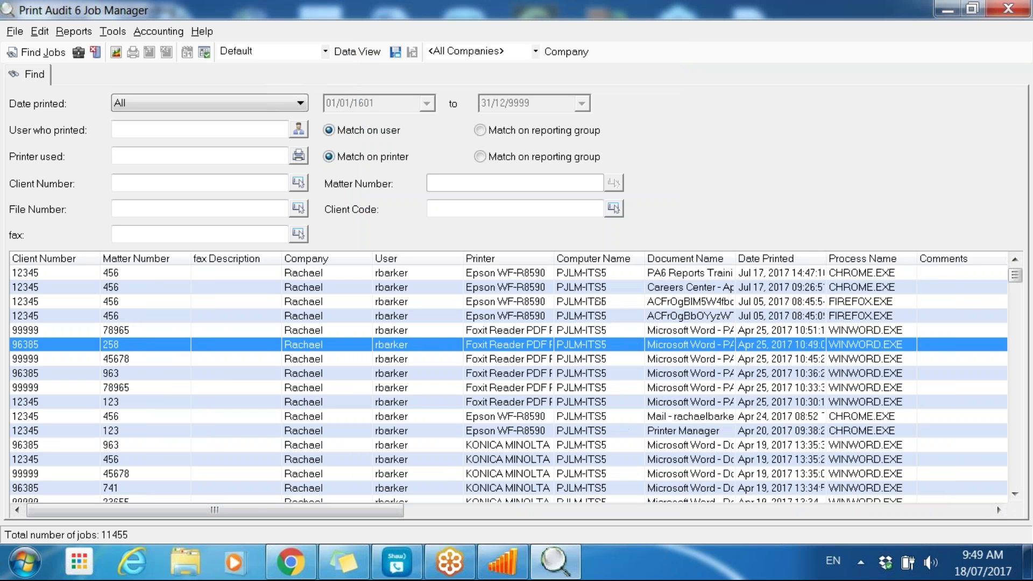
pyautogui.moveTo(948, 267); pyautogui.dragTo(815, 268)
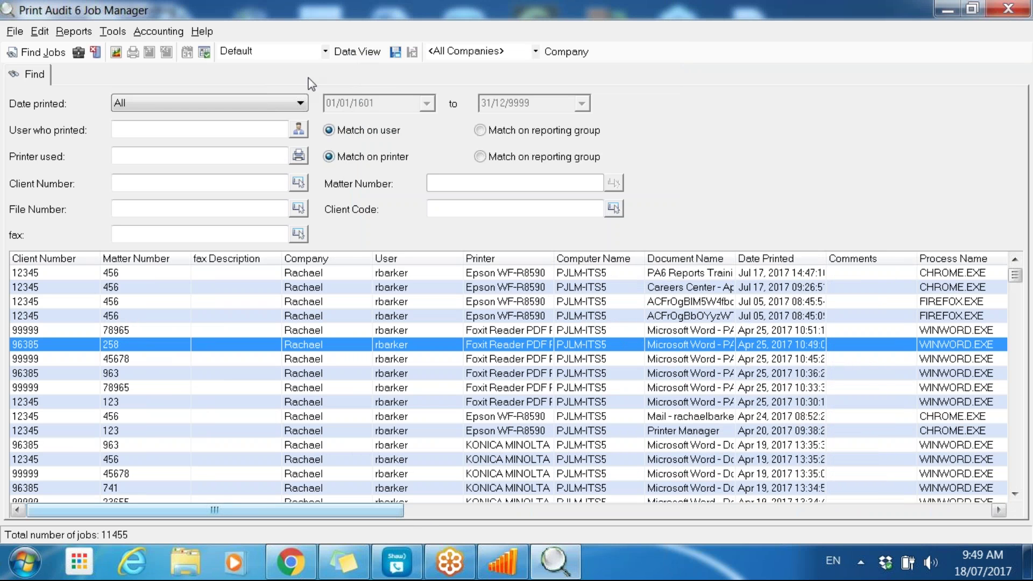
pyautogui.click(395, 53)
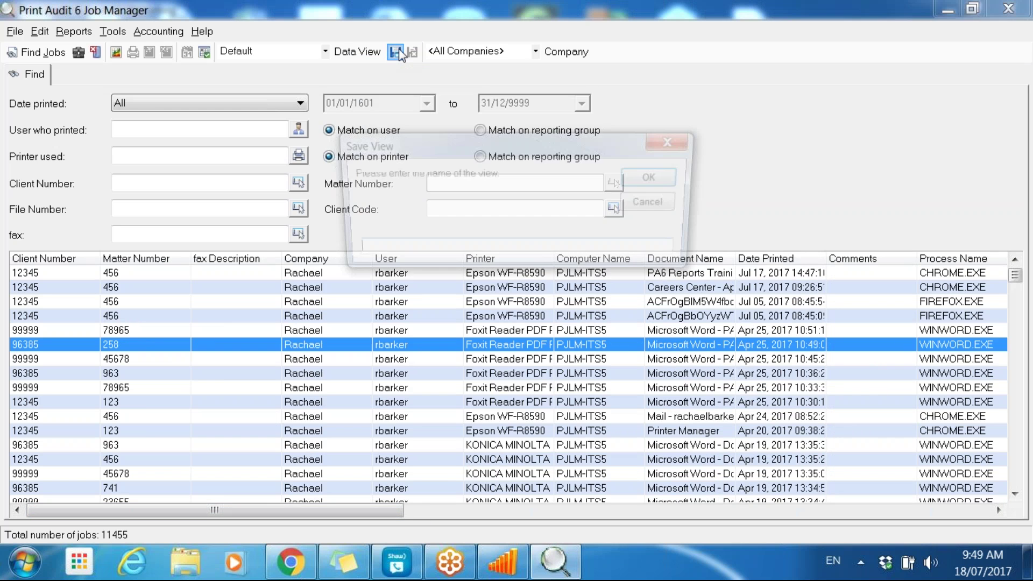
pyautogui.write('Rachael')
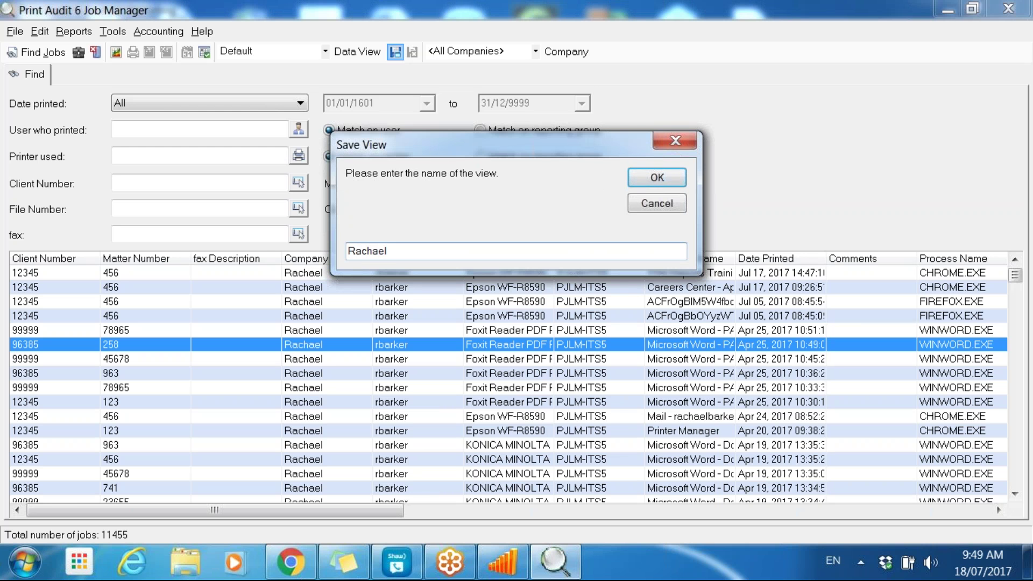
pyautogui.click(664, 172)
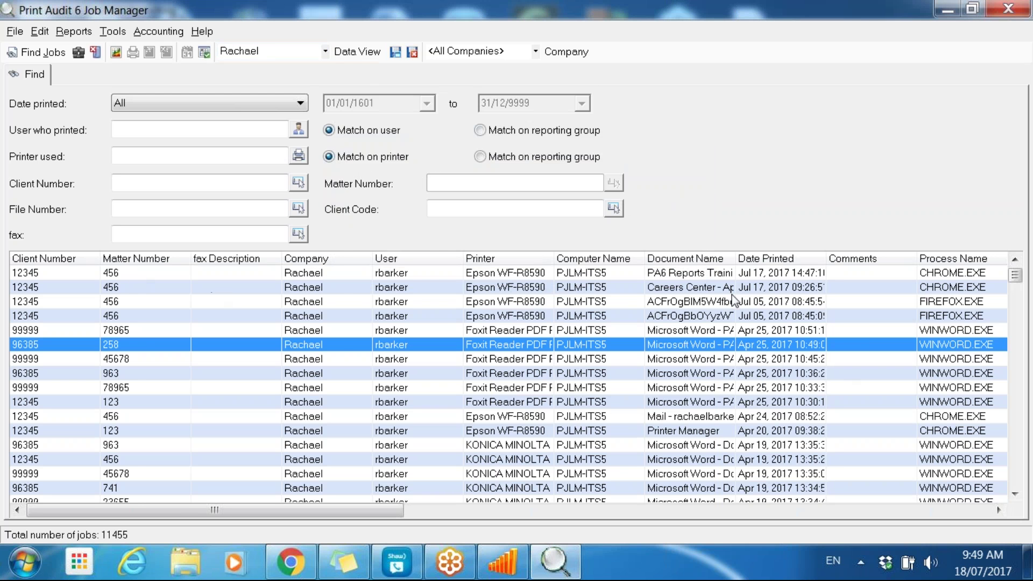
# - Compare the job list in the Default data view, and return to the saved custom view
pyautogui.click(326, 51)
pyautogui.click(288, 76)
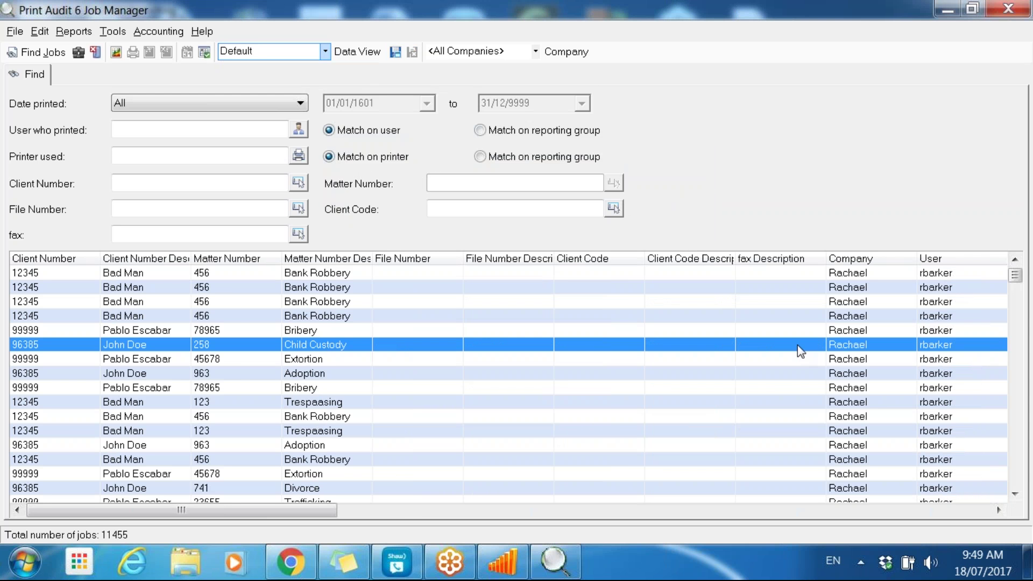
pyautogui.click(324, 51)
pyautogui.click(284, 80)
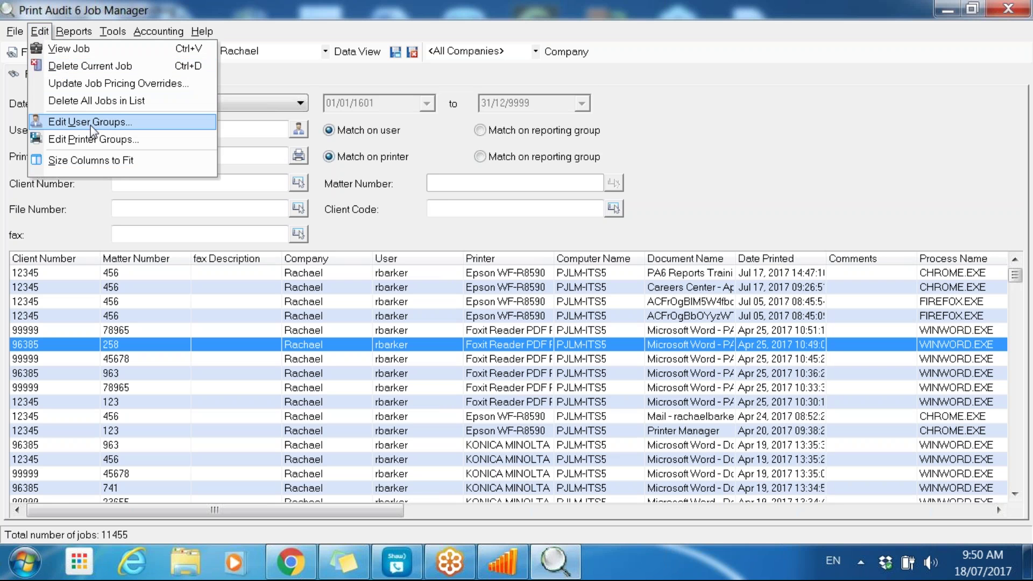
# - Create a user group named Sales Team, add a block of users from the start of the user list, and save it
pyautogui.click(136, 124)
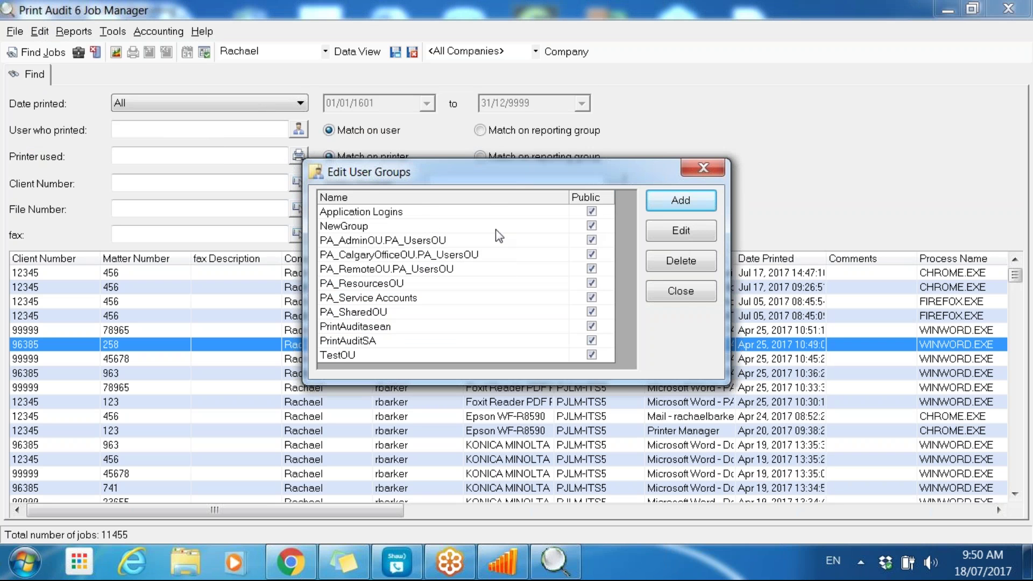
pyautogui.click(394, 243)
pyautogui.moveTo(396, 251); pyautogui.dragTo(405, 211)
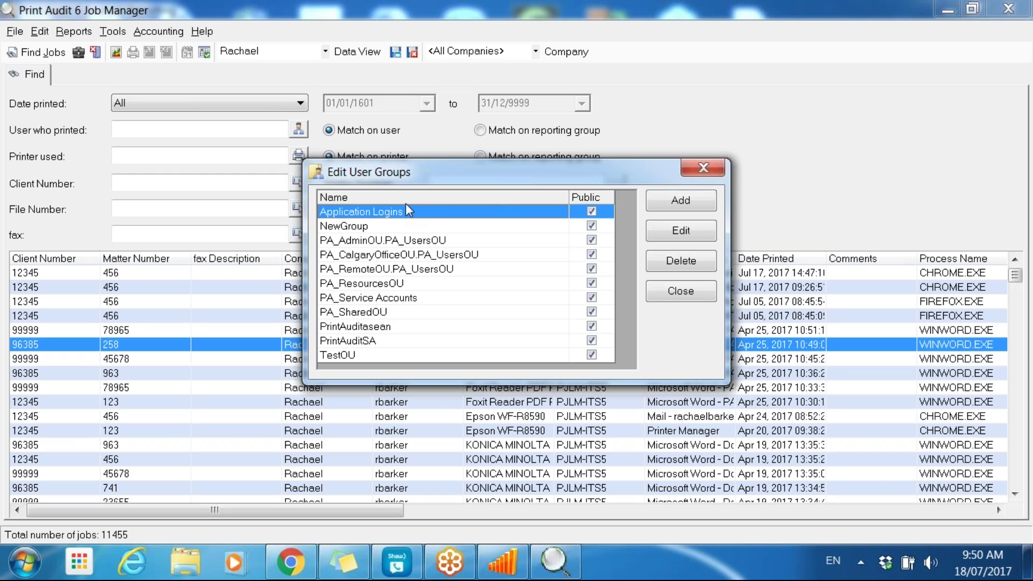
pyautogui.click(693, 203)
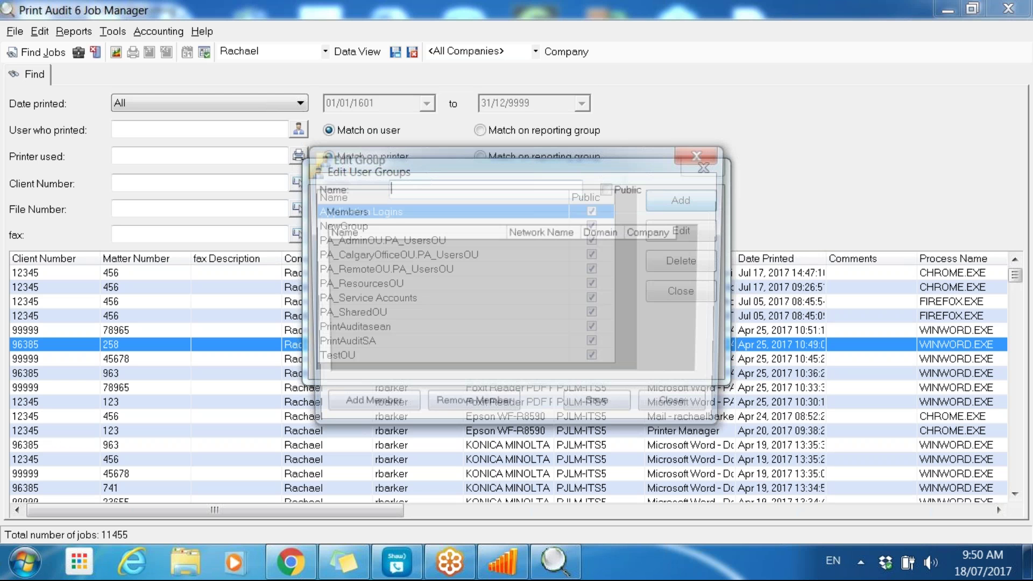
pyautogui.write('Sales Team')
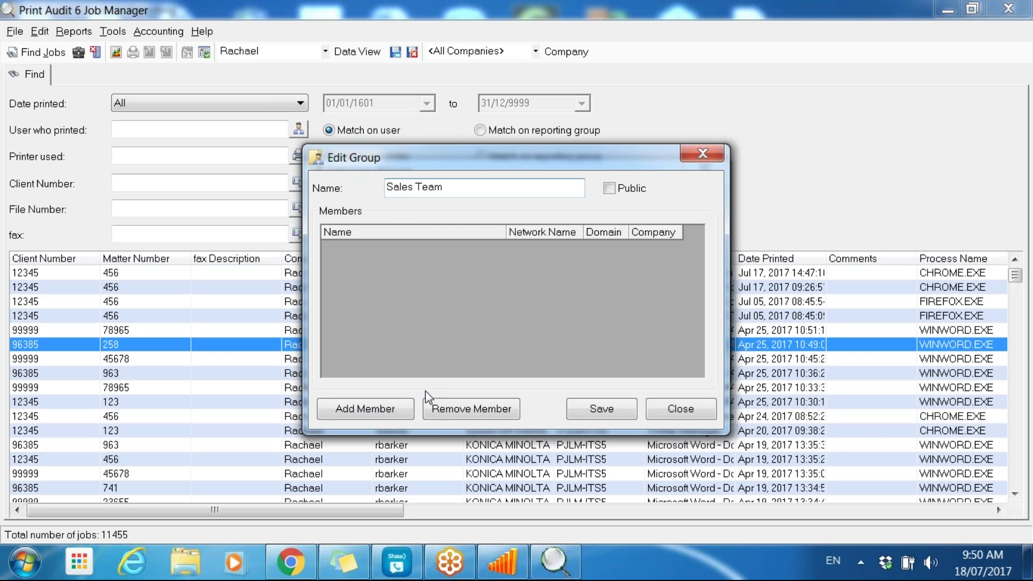
pyautogui.click(409, 408)
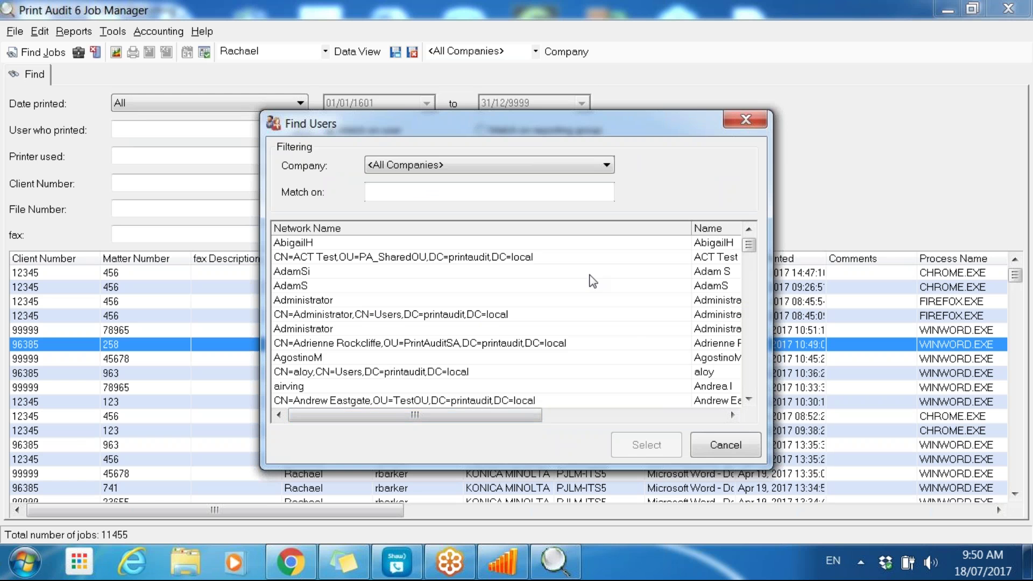
pyautogui.moveTo(388, 242); pyautogui.dragTo(405, 415)
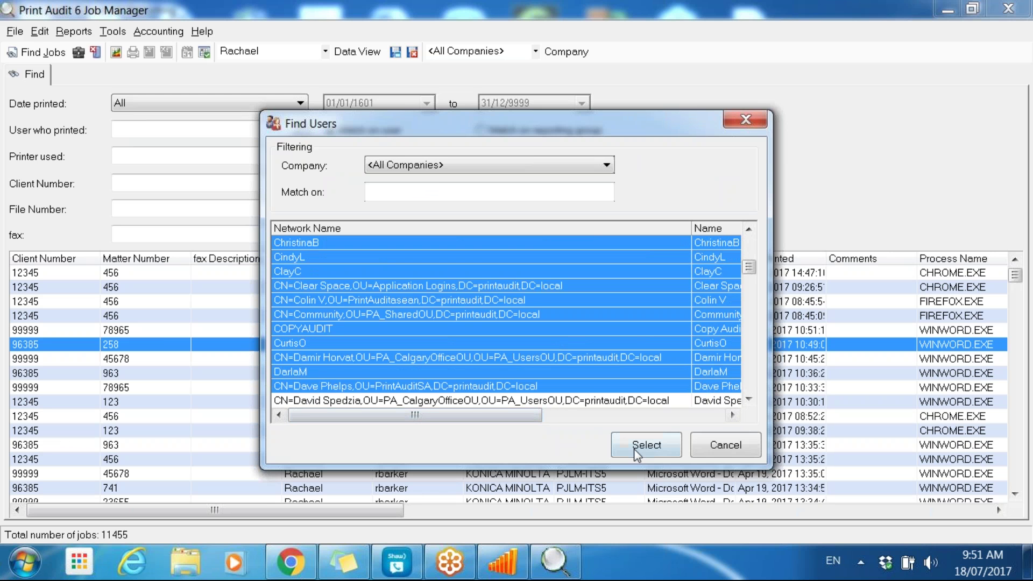
pyautogui.click(635, 448)
pyautogui.click(603, 413)
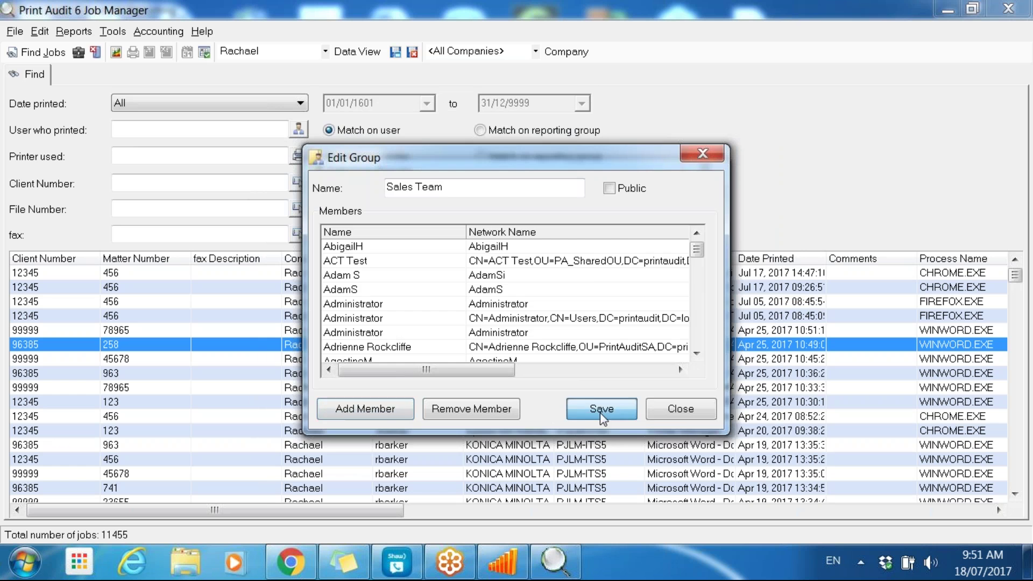
# - Create a user group named HR with four consecutive users from further down the user list, and save it
pyautogui.click(681, 200)
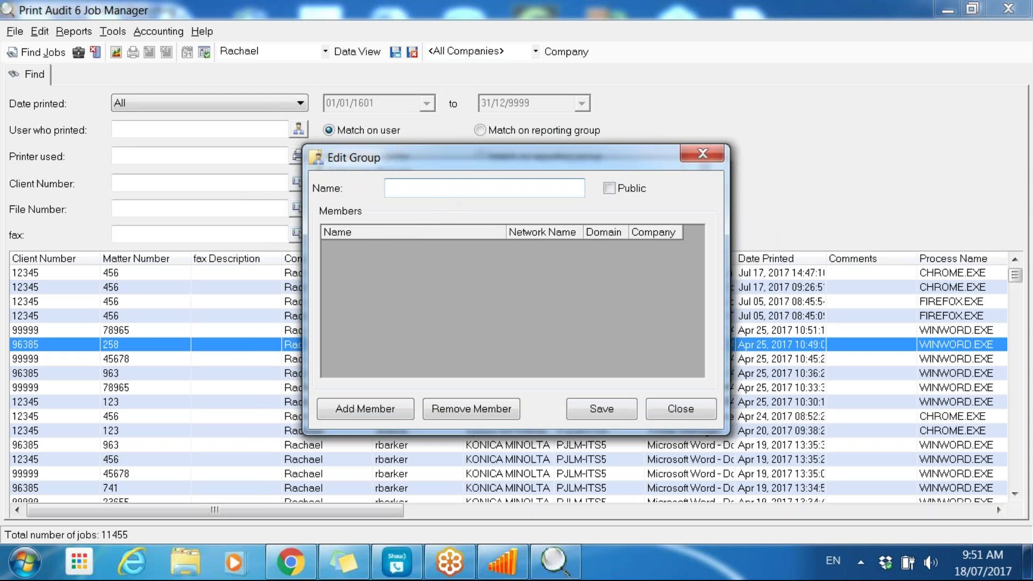
pyautogui.write('HR')
pyautogui.click(341, 413)
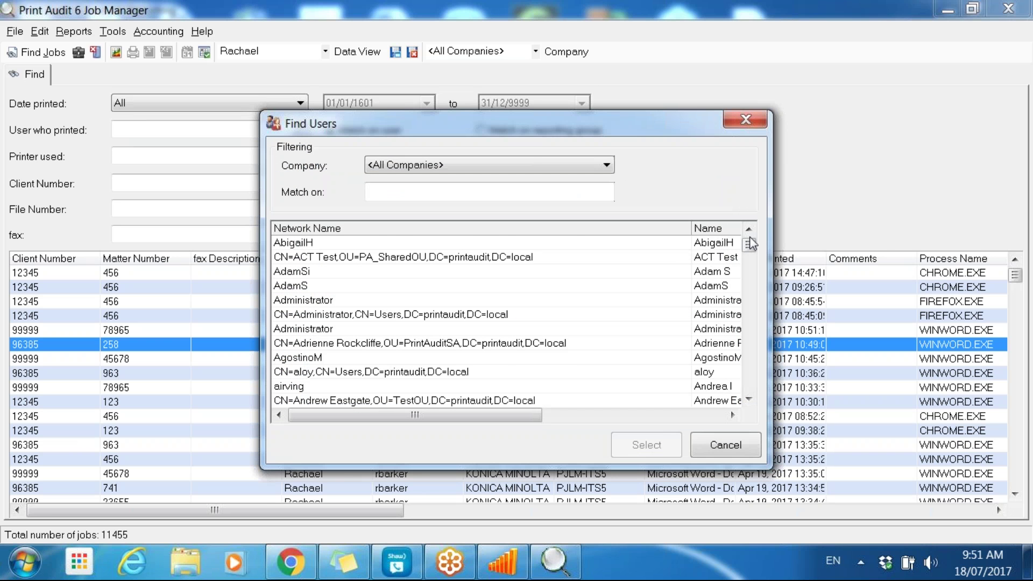
pyautogui.moveTo(756, 247); pyautogui.dragTo(749, 331)
pyautogui.moveTo(516, 328); pyautogui.dragTo(458, 384)
pyautogui.click(649, 446)
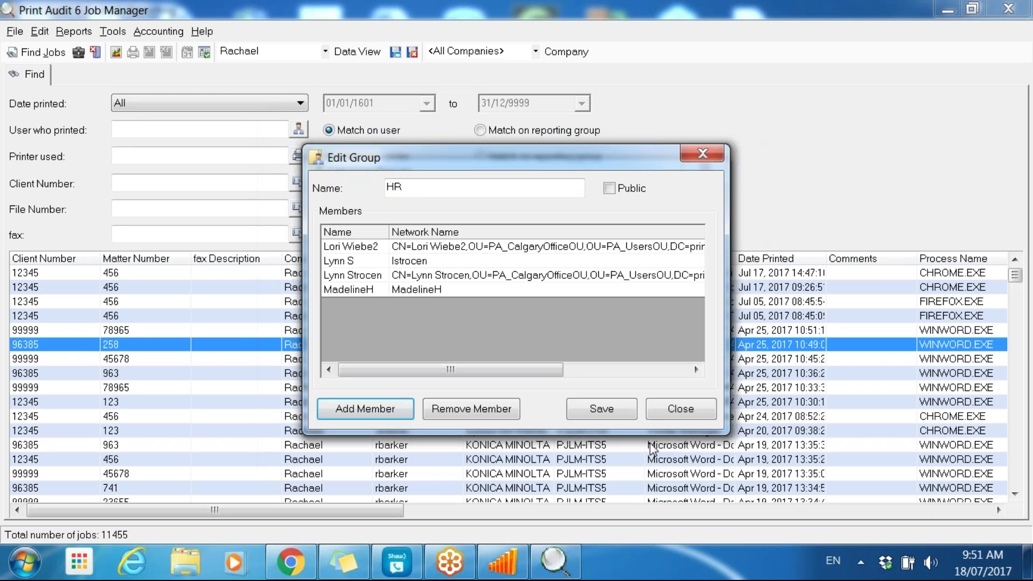
pyautogui.click(634, 415)
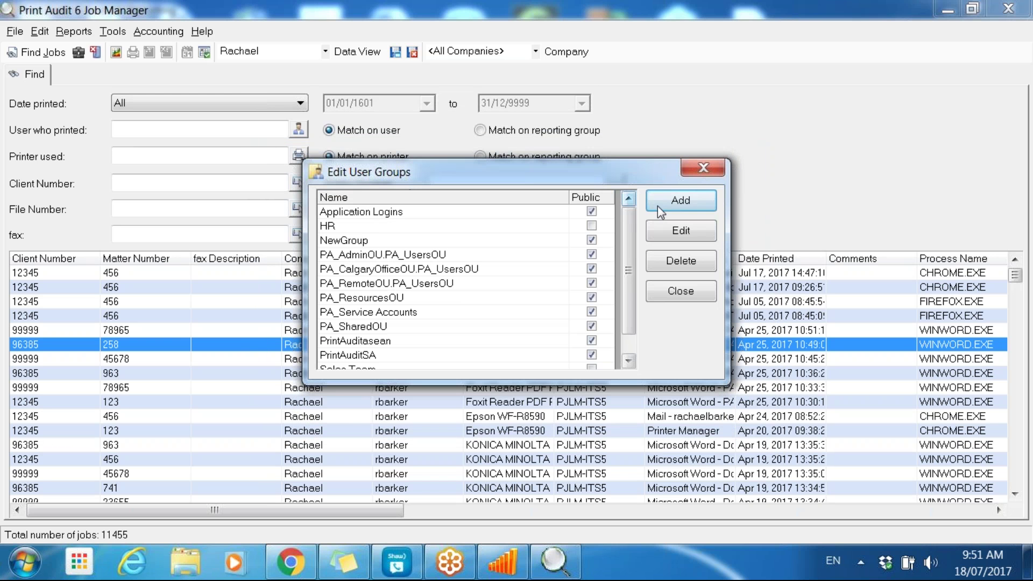
# - Create a user group named IT, add a block of users from company Customer123 as members, and save it
pyautogui.click(662, 204)
pyautogui.write('IT')
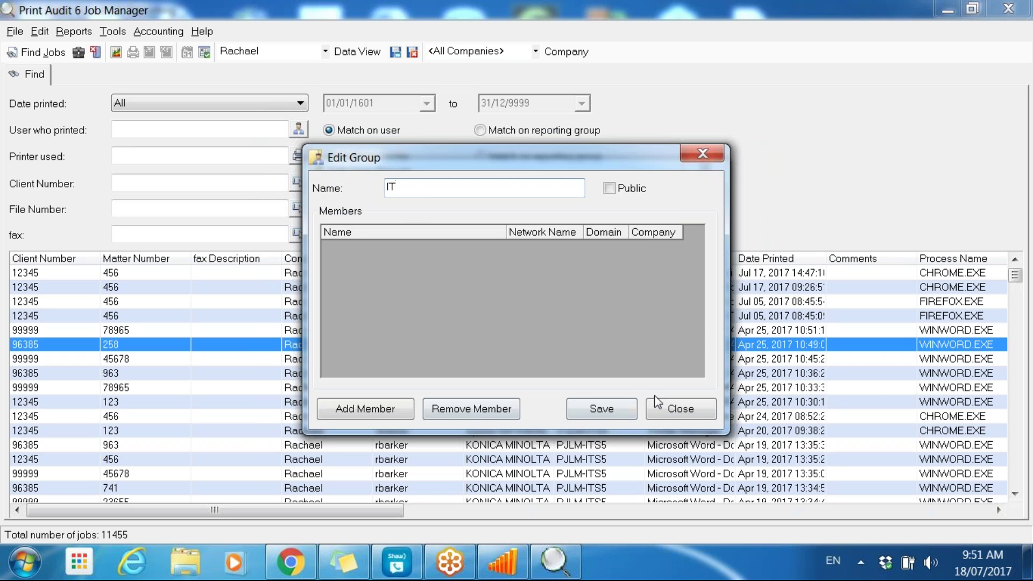
pyautogui.click(365, 409)
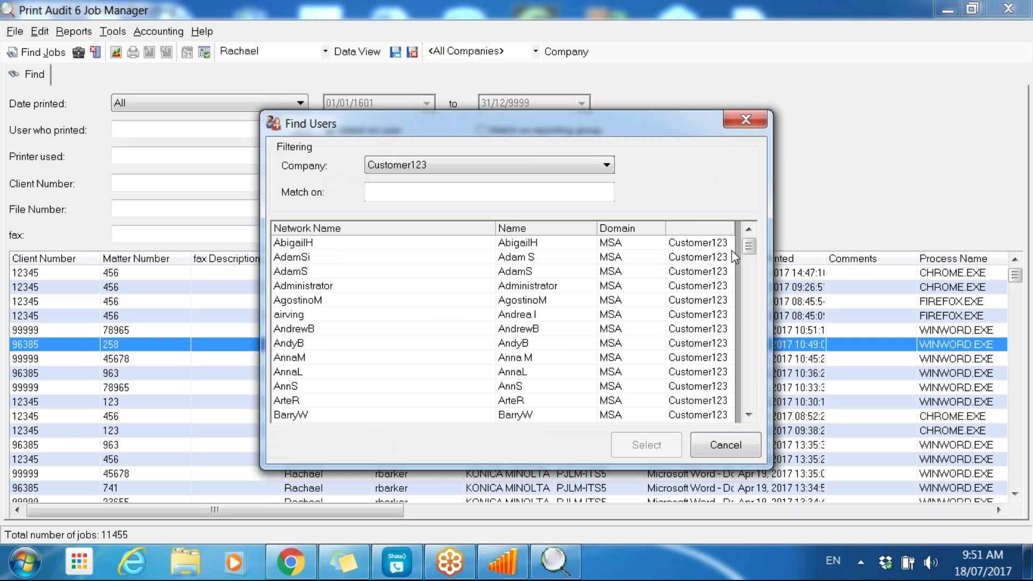
pyautogui.moveTo(750, 250); pyautogui.dragTo(761, 364)
pyautogui.moveTo(353, 415); pyautogui.dragTo(350, 241)
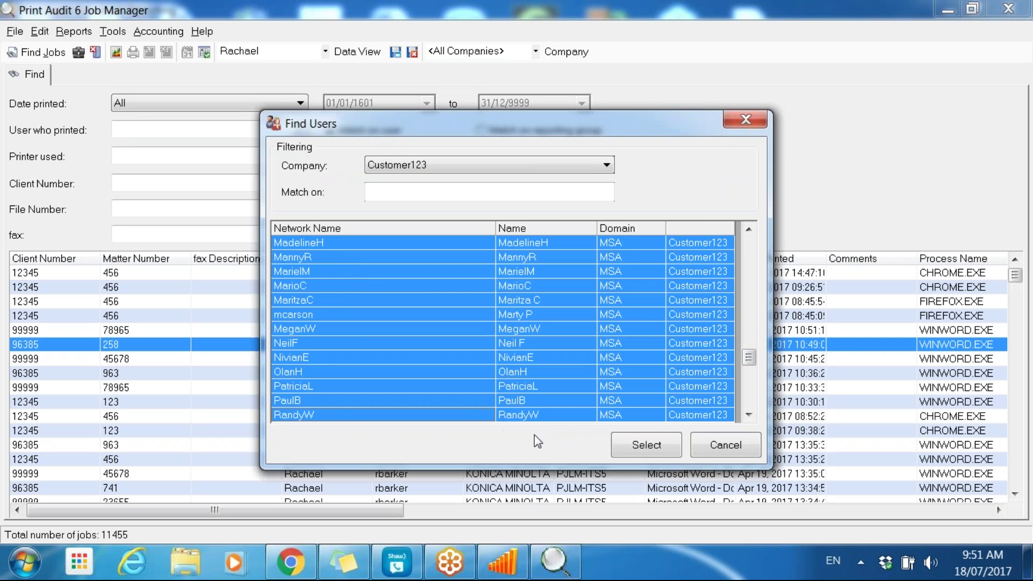
pyautogui.click(632, 443)
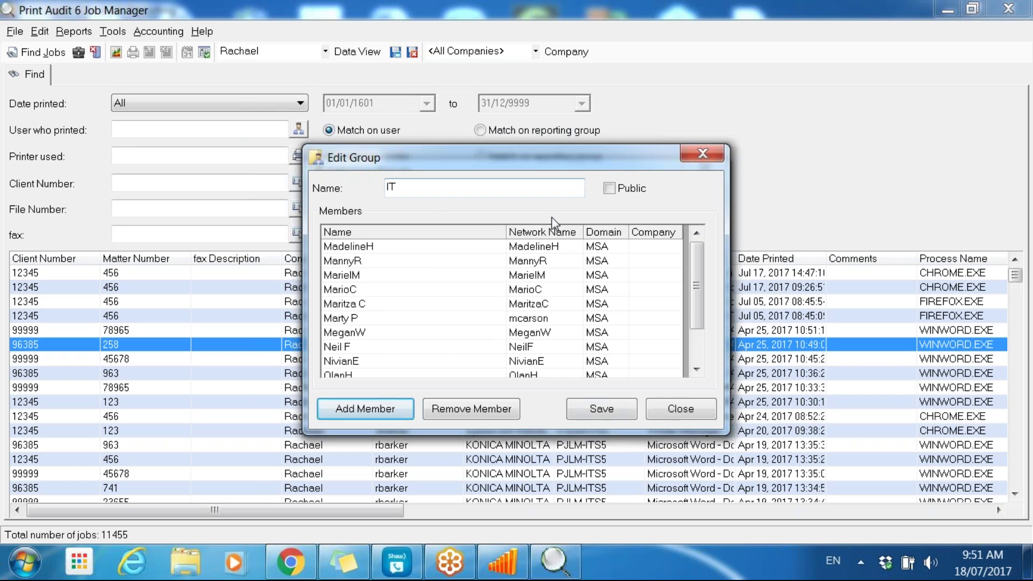
pyautogui.click(604, 410)
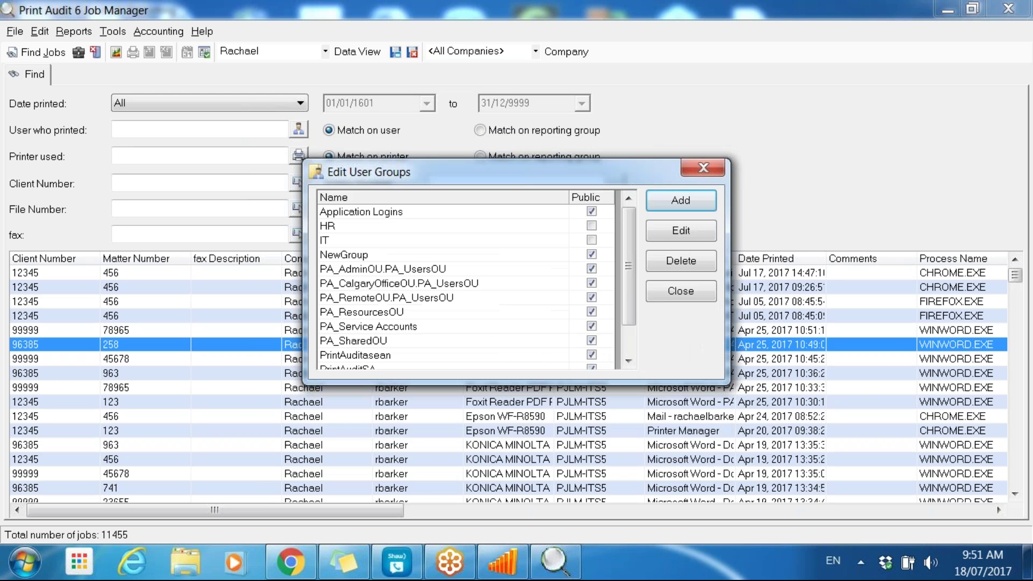
# - Review the new groups in the user group list, and close the list
pyautogui.click(342, 224)
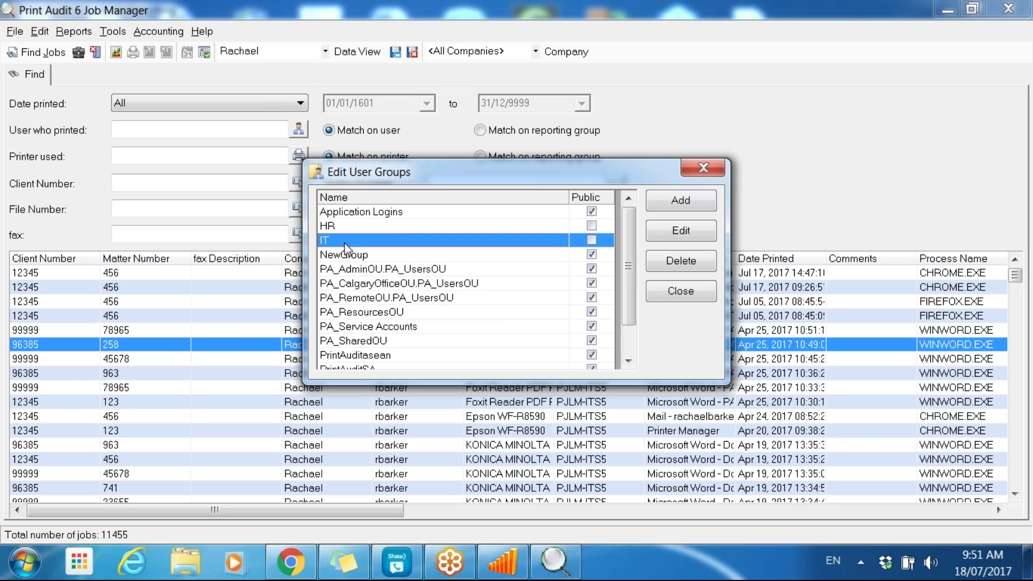
pyautogui.scroll(-1, 444, 283)
pyautogui.scroll(1, 441, 288)
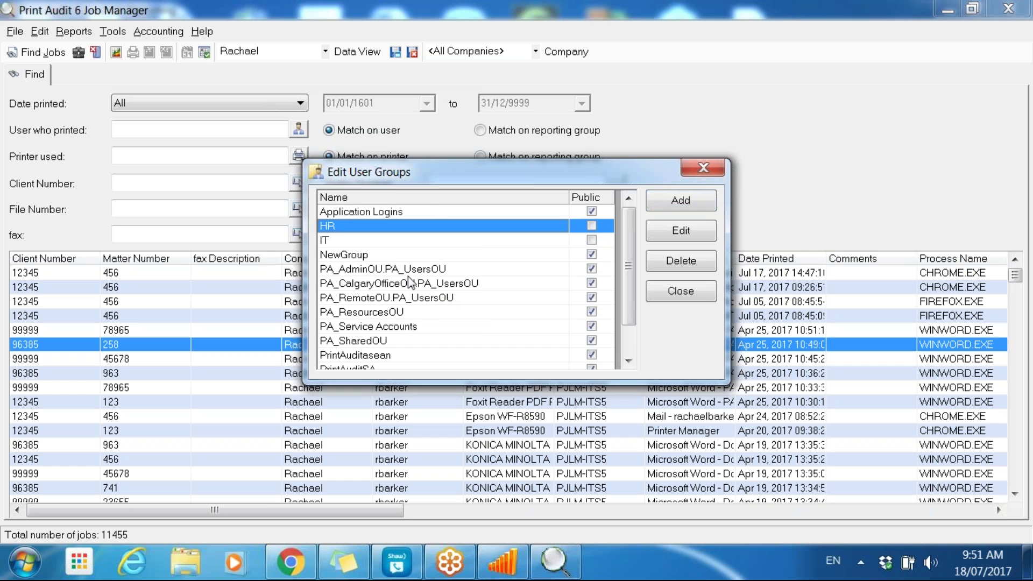
pyautogui.click(708, 293)
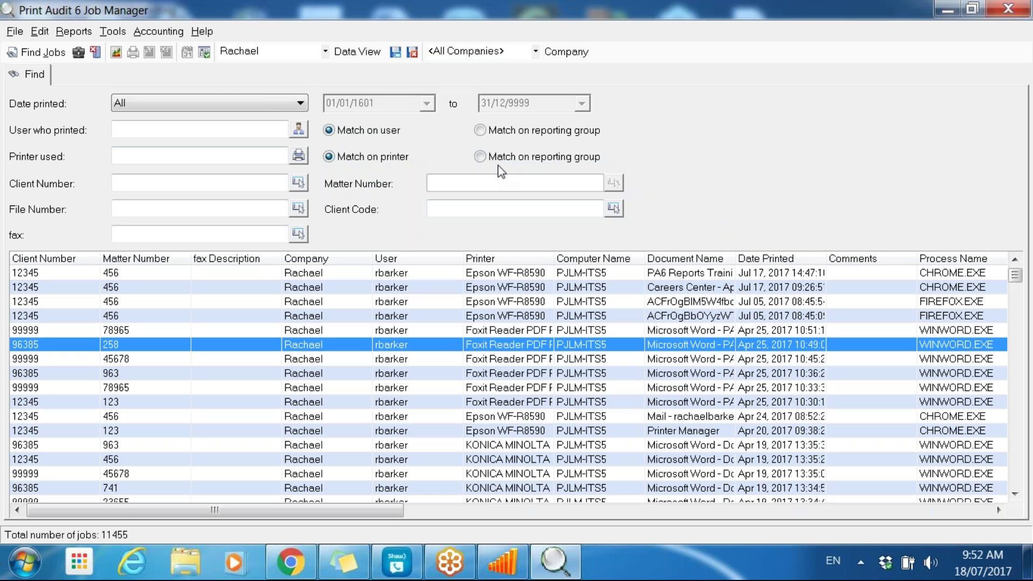
# - Match the user criterion on reporting group, choose HR, and find that group's jobs
pyautogui.click(486, 132)
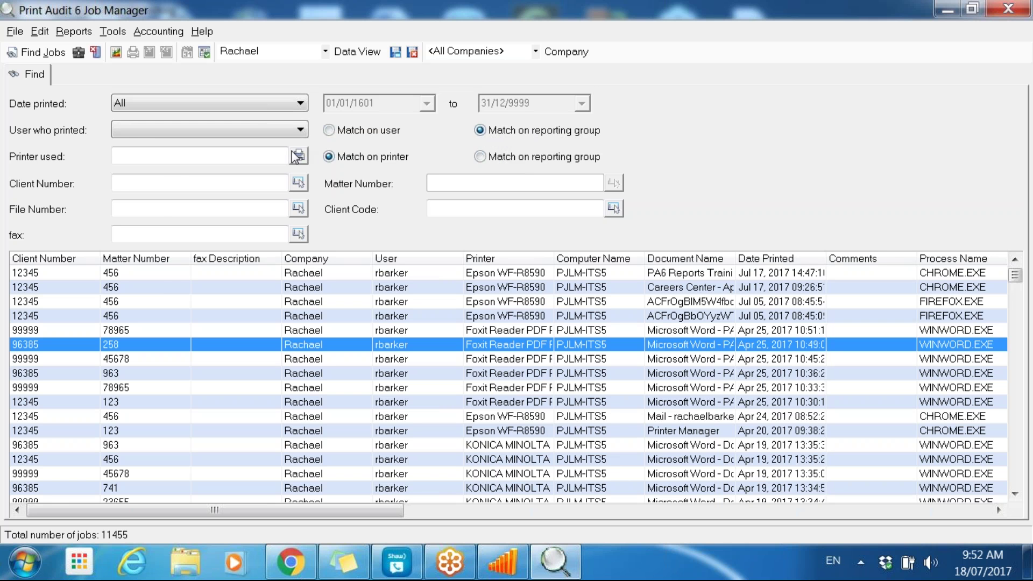
pyautogui.click(298, 134)
pyautogui.click(161, 154)
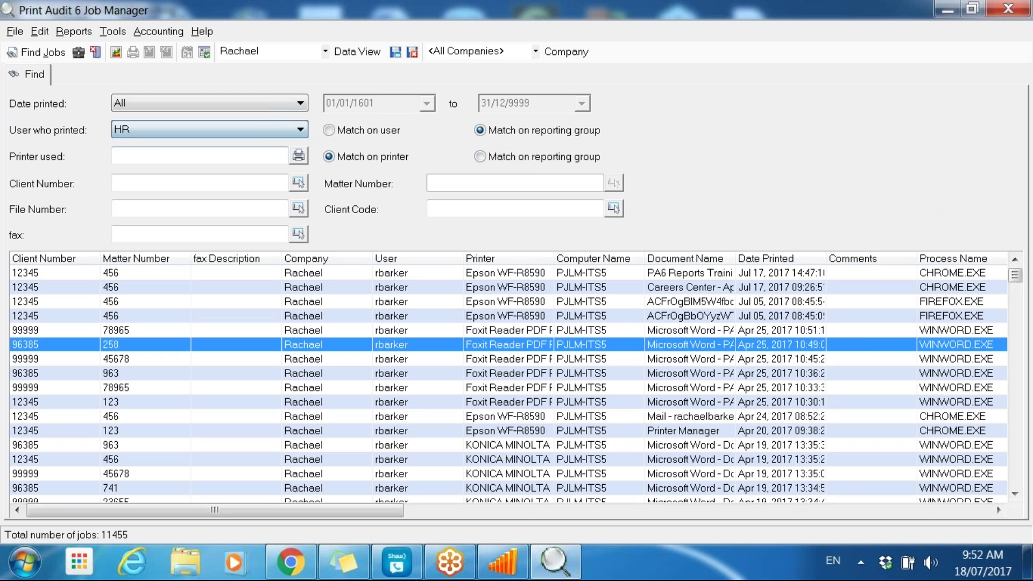
pyautogui.click(40, 57)
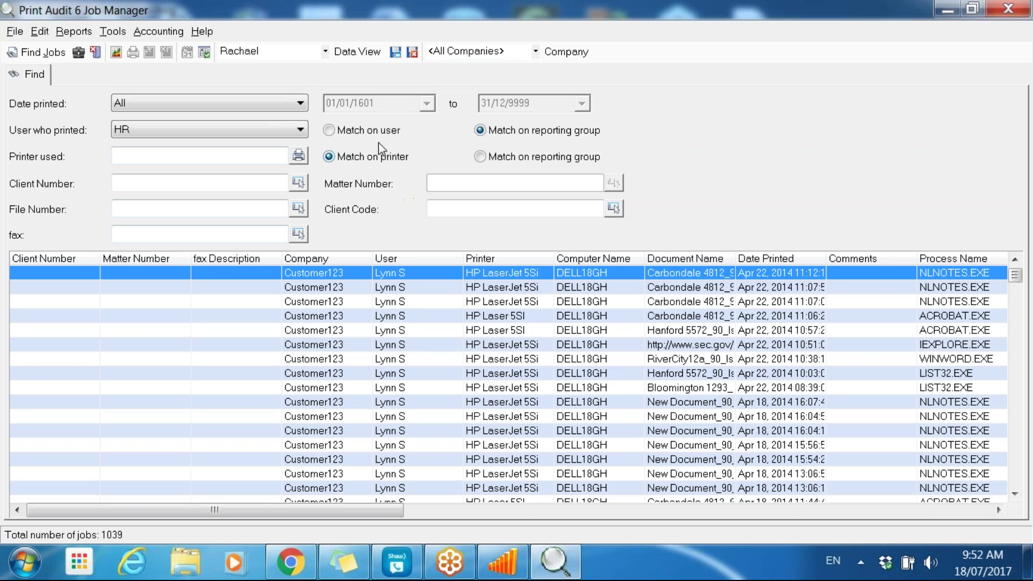
# - Switch the user criterion back to matching on user and find all jobs again without a user filter
pyautogui.click(363, 134)
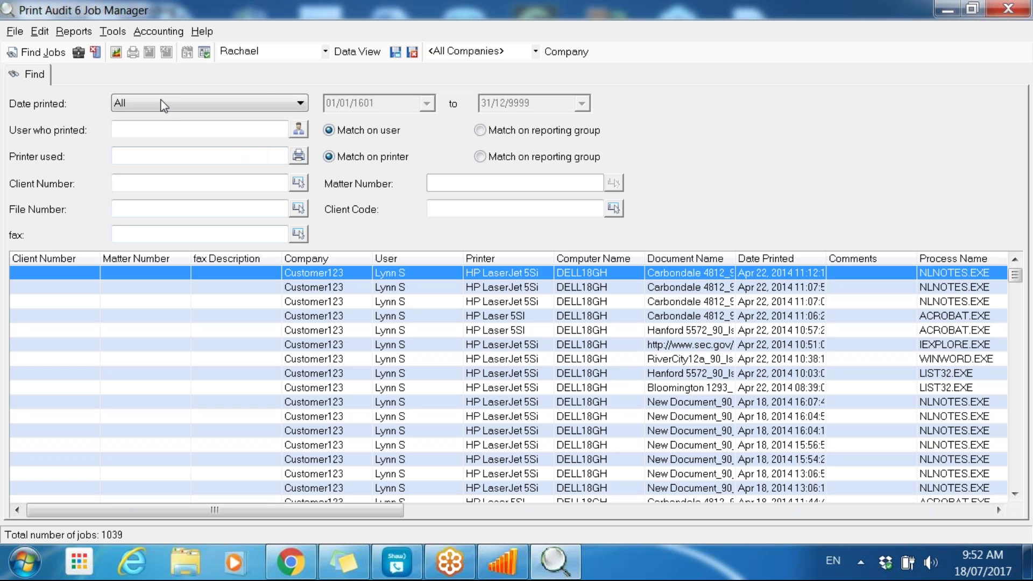
pyautogui.click(36, 52)
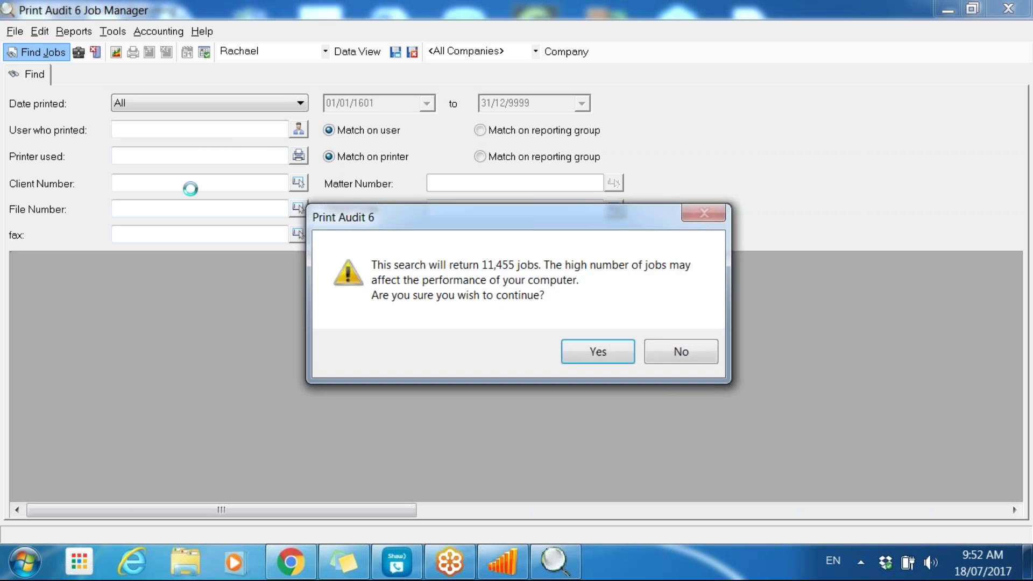
pyautogui.click(581, 364)
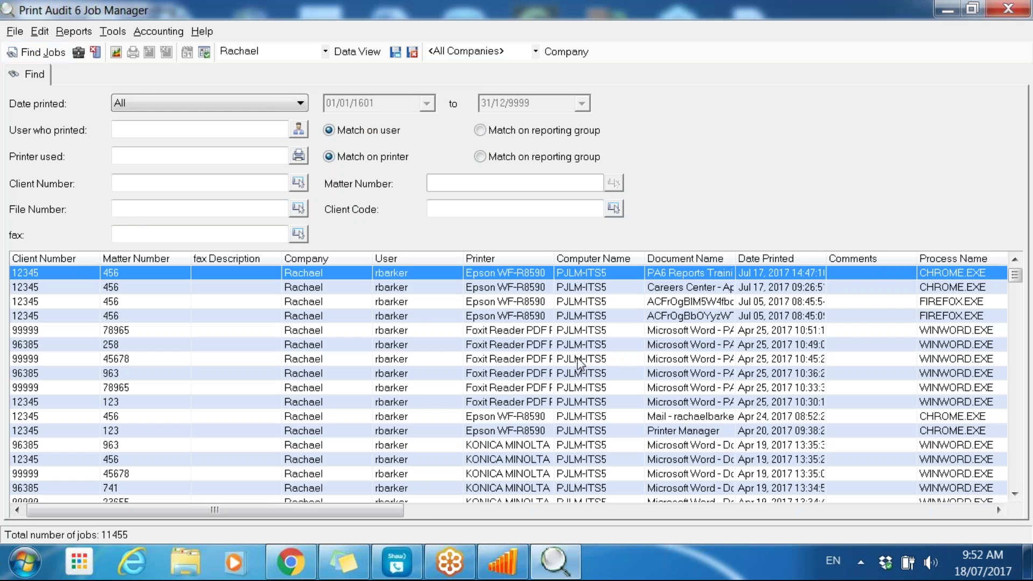
# - Start a new report, compare the Summary, Full and Details Only type descriptions, and select Summary (Totals Only)
pyautogui.click(72, 33)
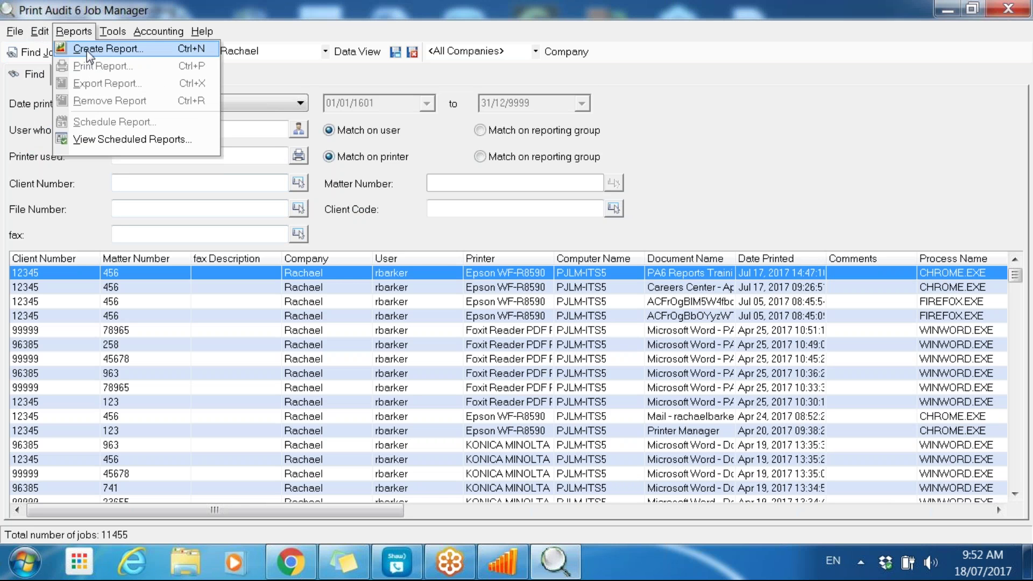
pyautogui.click(88, 49)
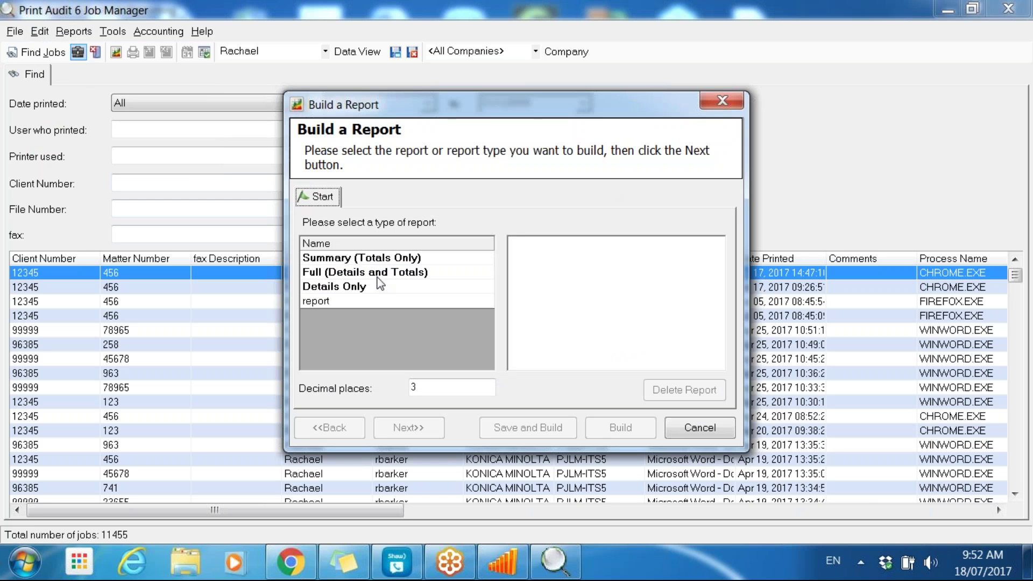
pyautogui.click(378, 259)
pyautogui.click(380, 271)
pyautogui.click(376, 287)
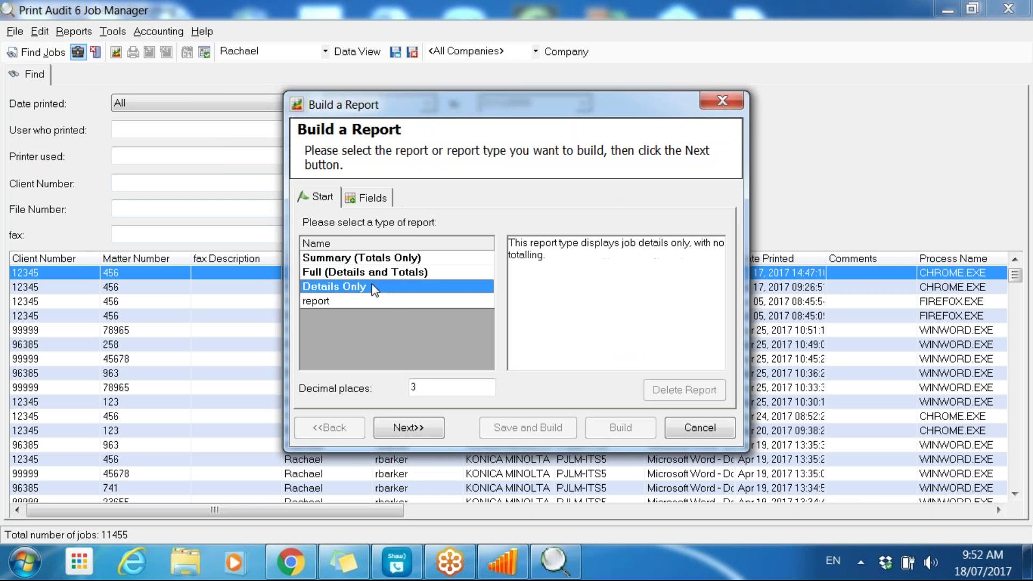
pyautogui.click(371, 258)
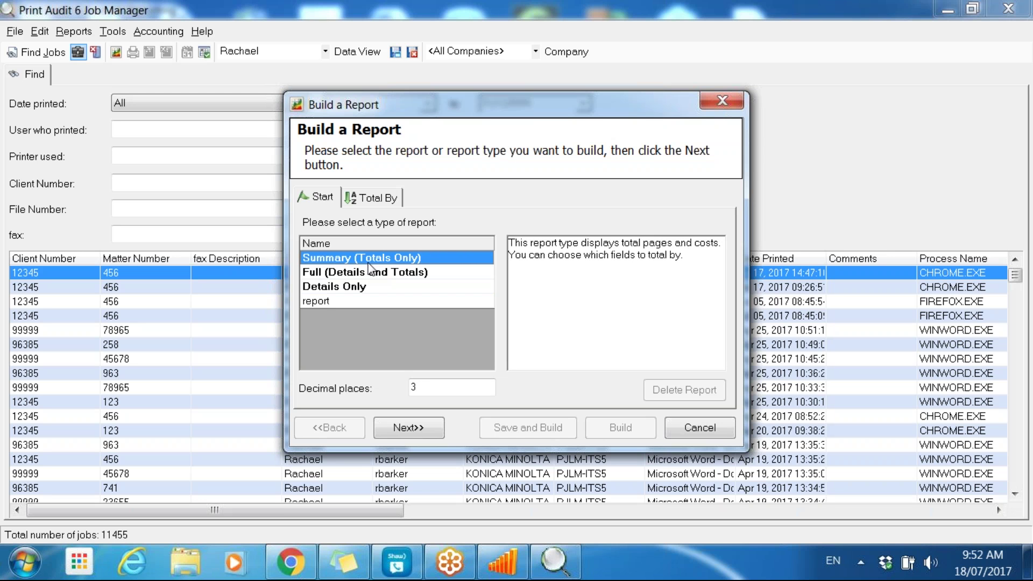
pyautogui.click(382, 276)
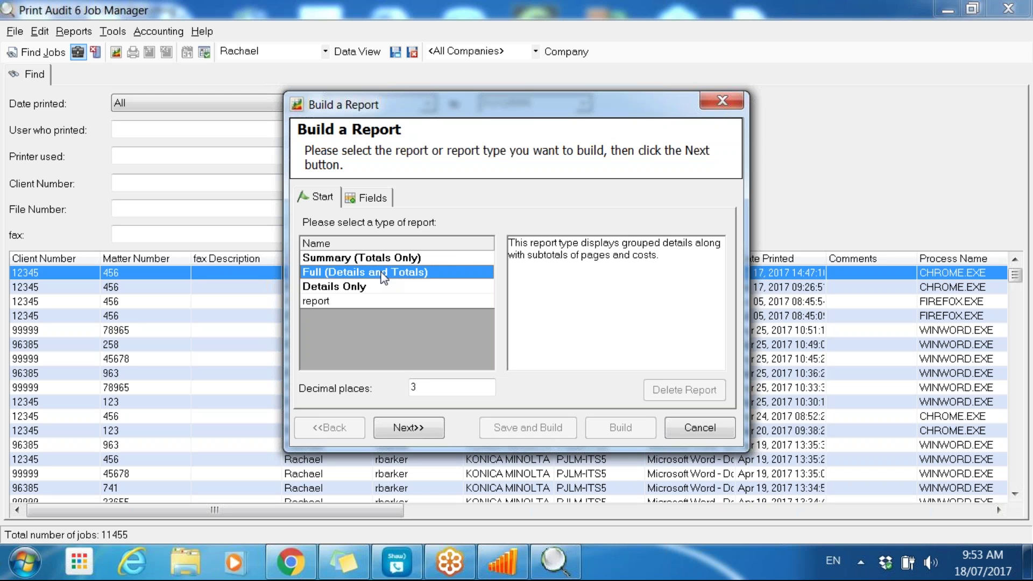
pyautogui.click(392, 290)
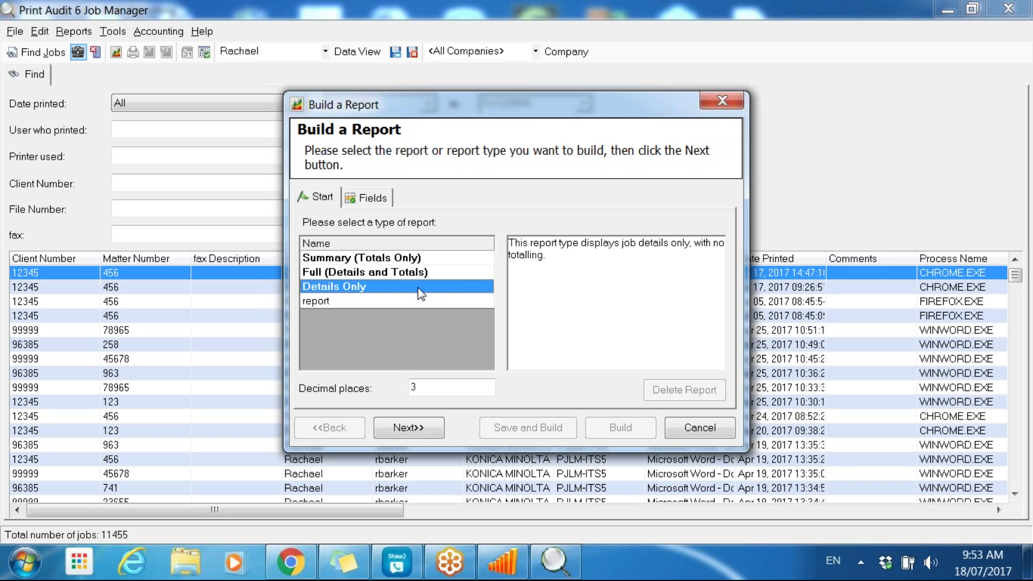
pyautogui.click(400, 263)
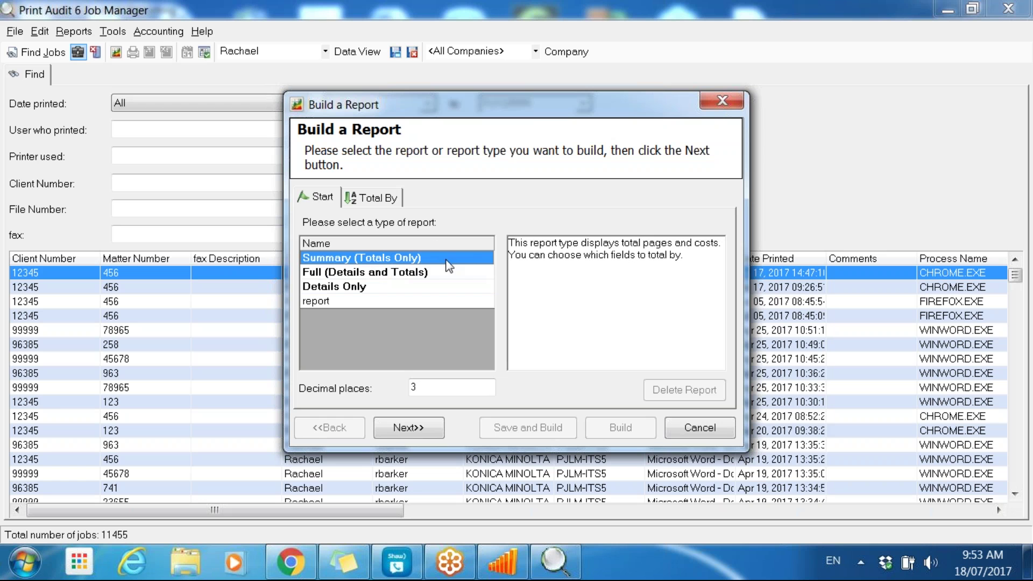
# - Total the summary report by Client Number as the 1st choice and Printer as the 2nd choice
pyautogui.click(411, 427)
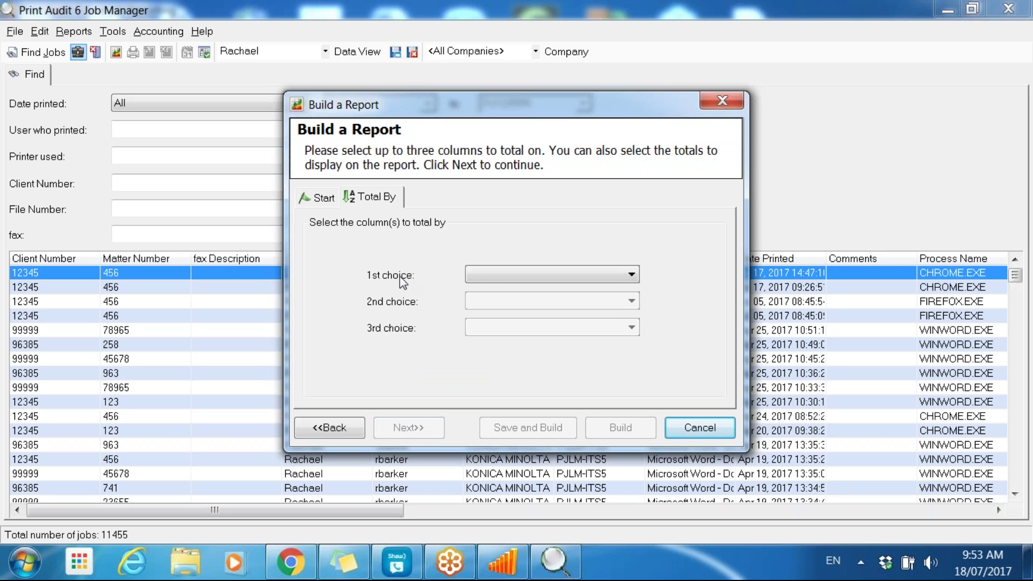
pyautogui.click(619, 276)
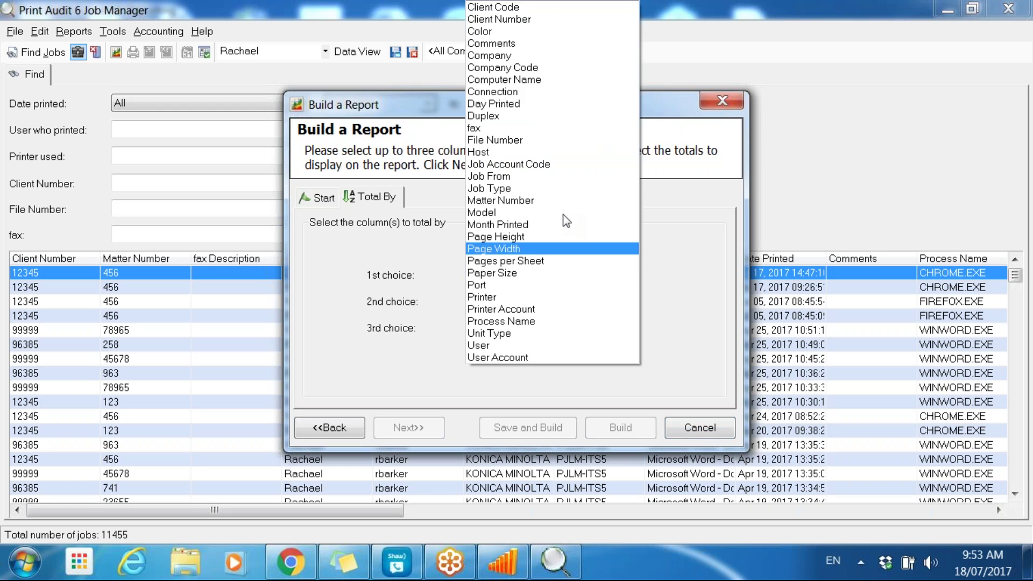
pyautogui.click(549, 19)
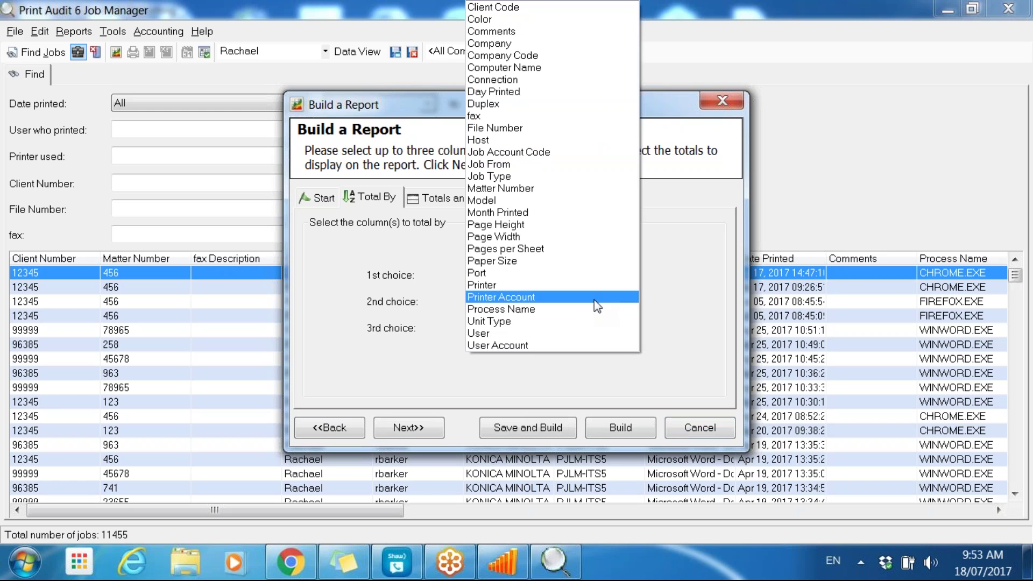
pyautogui.click(573, 284)
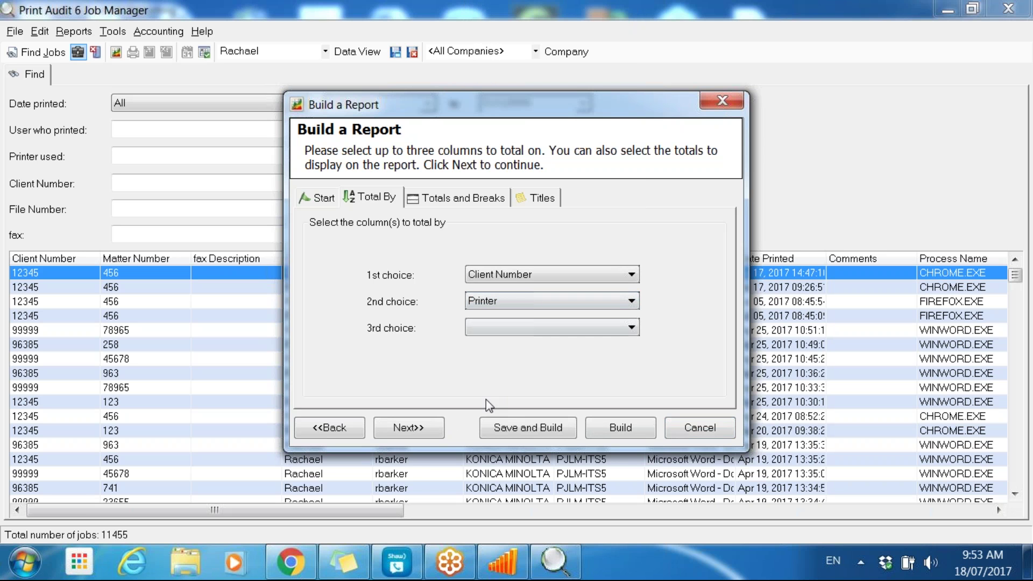
# - Show BW and Color Pages, job cost and job count totals, with a 1st choice subtotal and no page break
pyautogui.click(434, 429)
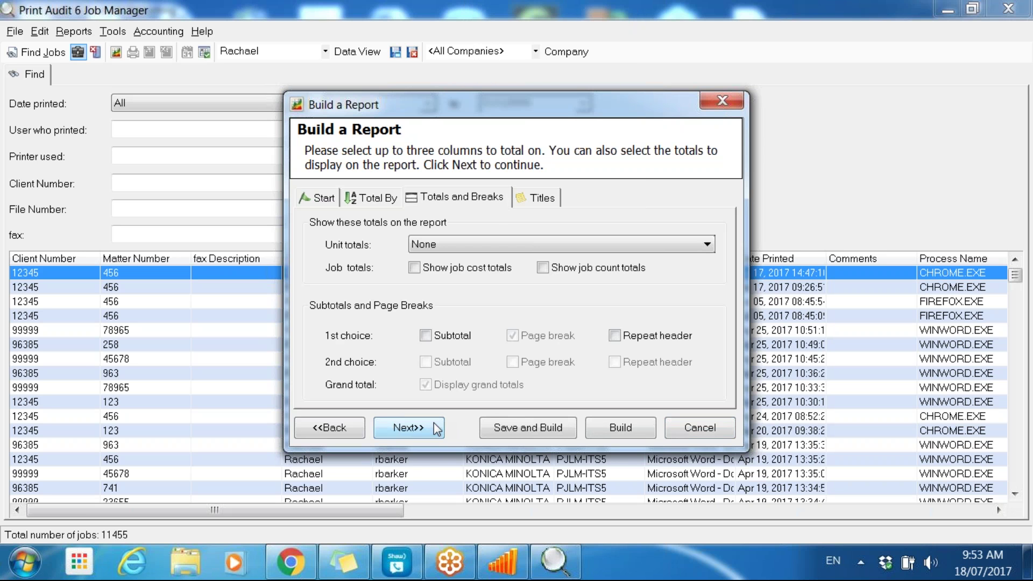
pyautogui.click(437, 242)
pyautogui.click(526, 287)
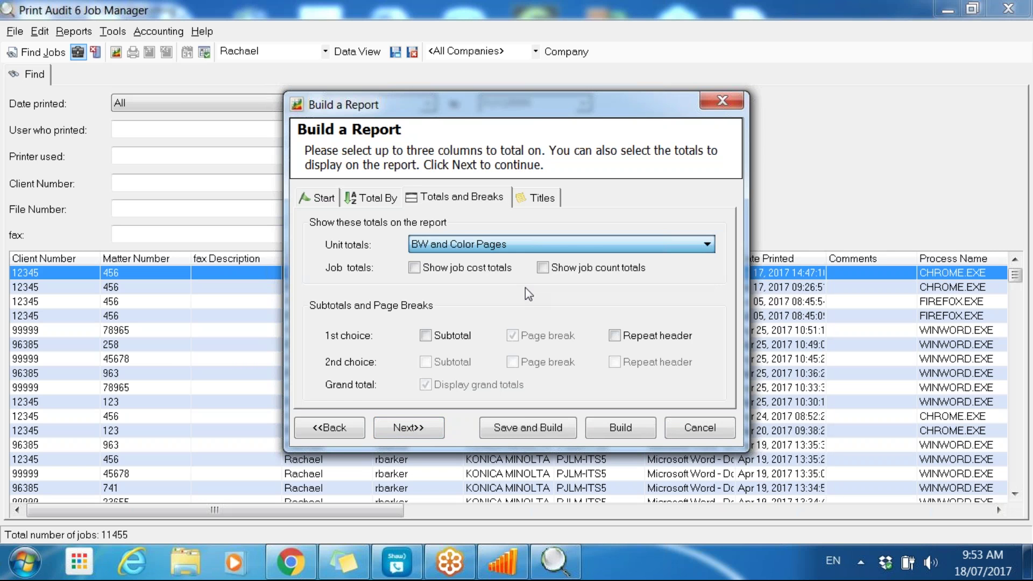
pyautogui.click(505, 268)
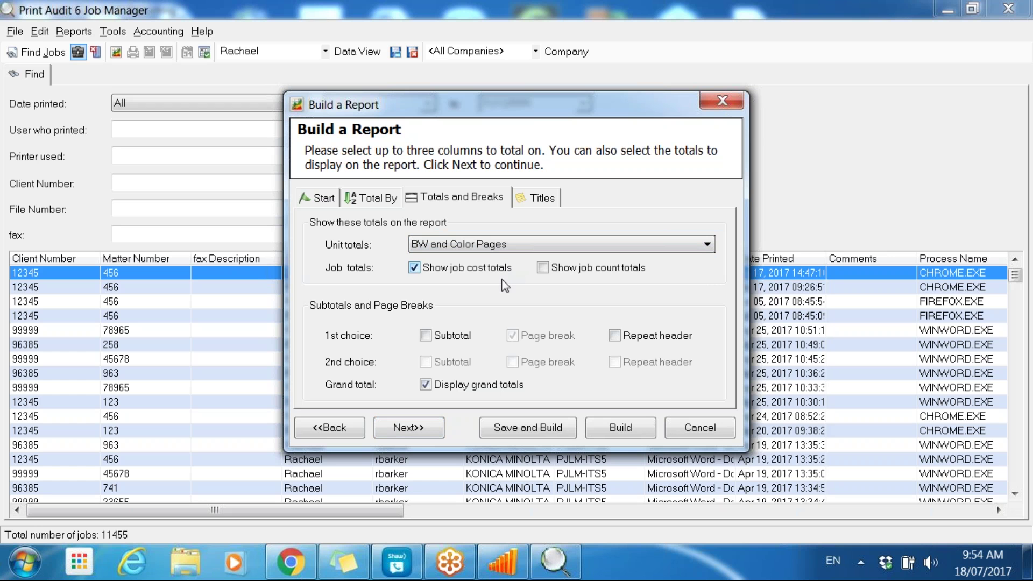
pyautogui.click(615, 269)
pyautogui.click(439, 339)
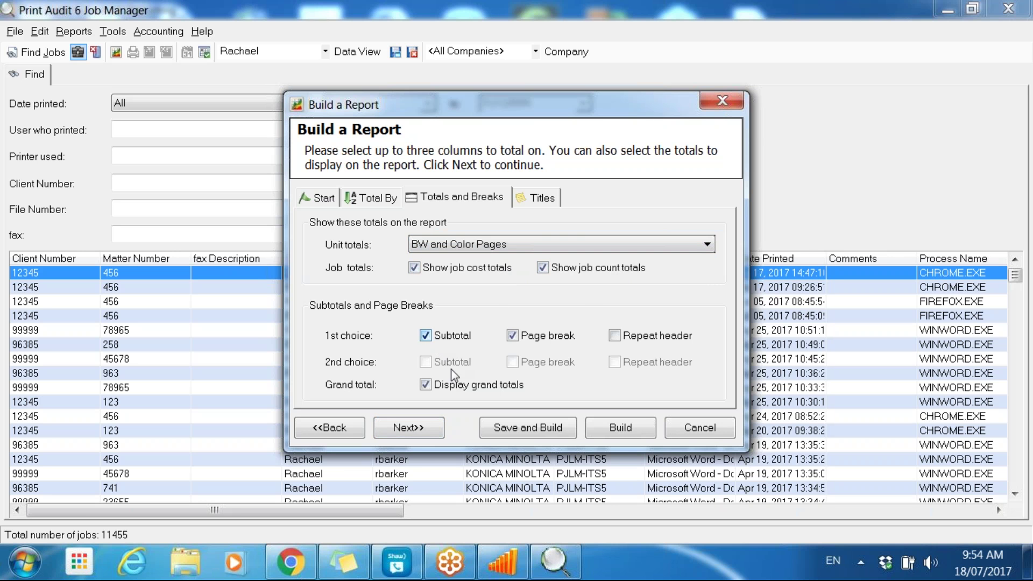
pyautogui.click(512, 336)
# - Keep the default report title with a blank sub-title, then save the report as Client Report and build it
pyautogui.click(424, 435)
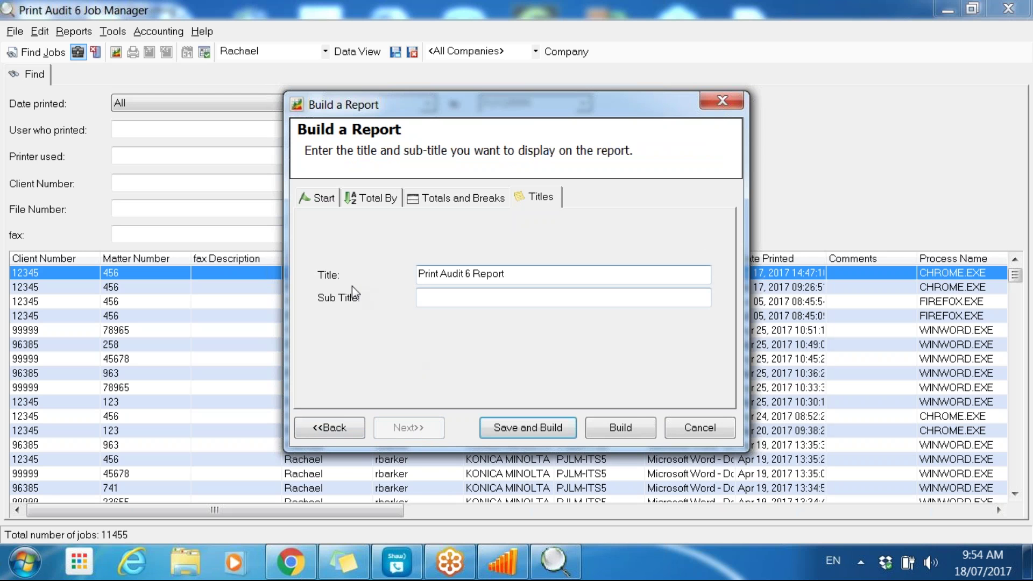
pyautogui.click(563, 271)
pyautogui.click(569, 300)
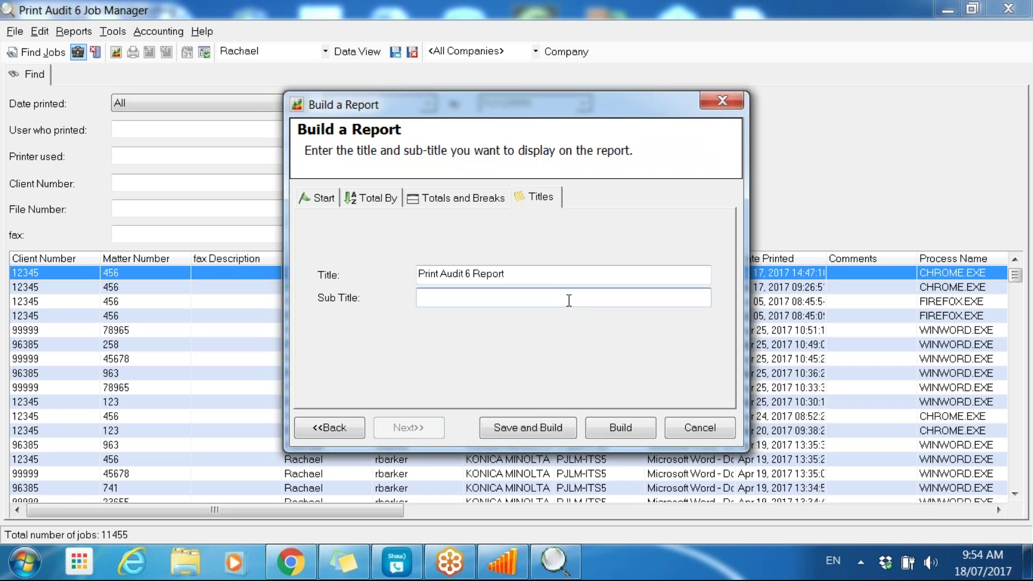
pyautogui.click(620, 429)
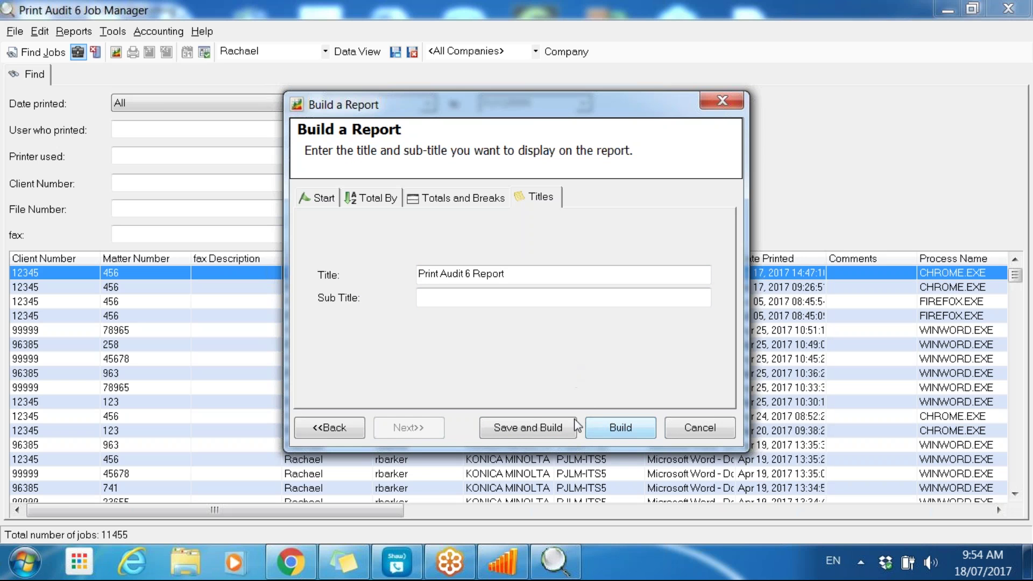
pyautogui.click(551, 429)
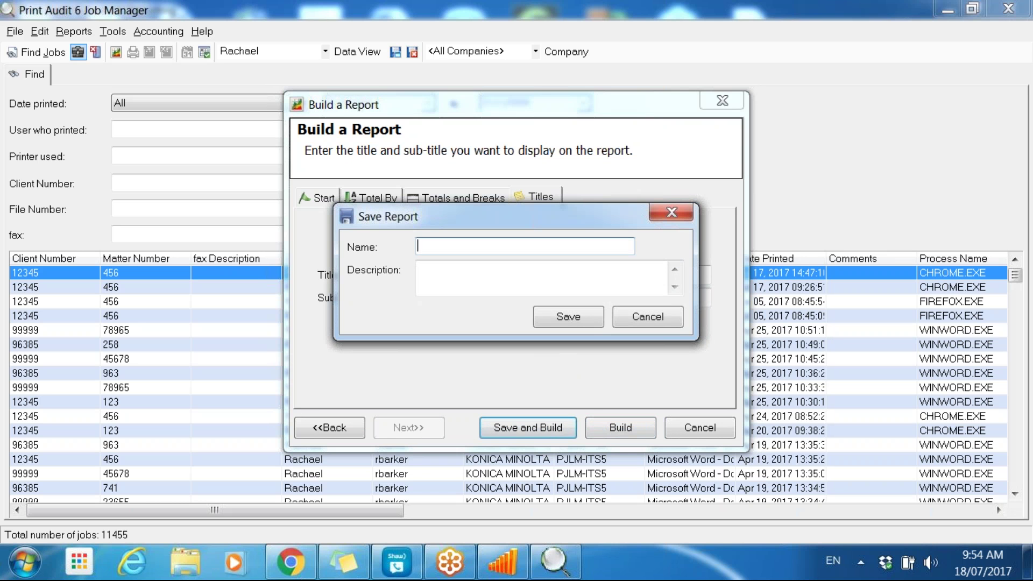
pyautogui.write('Client Report')
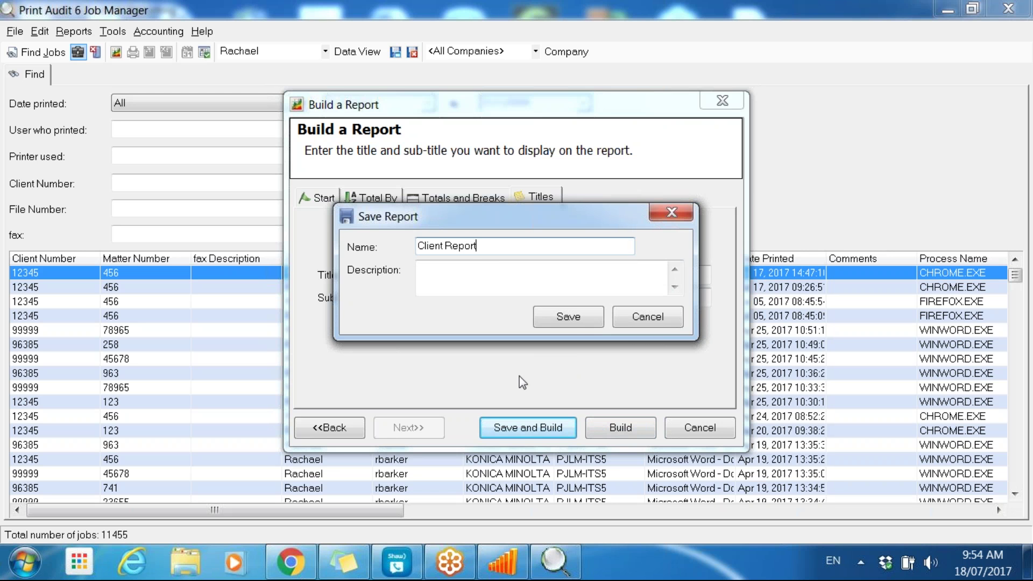
pyautogui.click(571, 318)
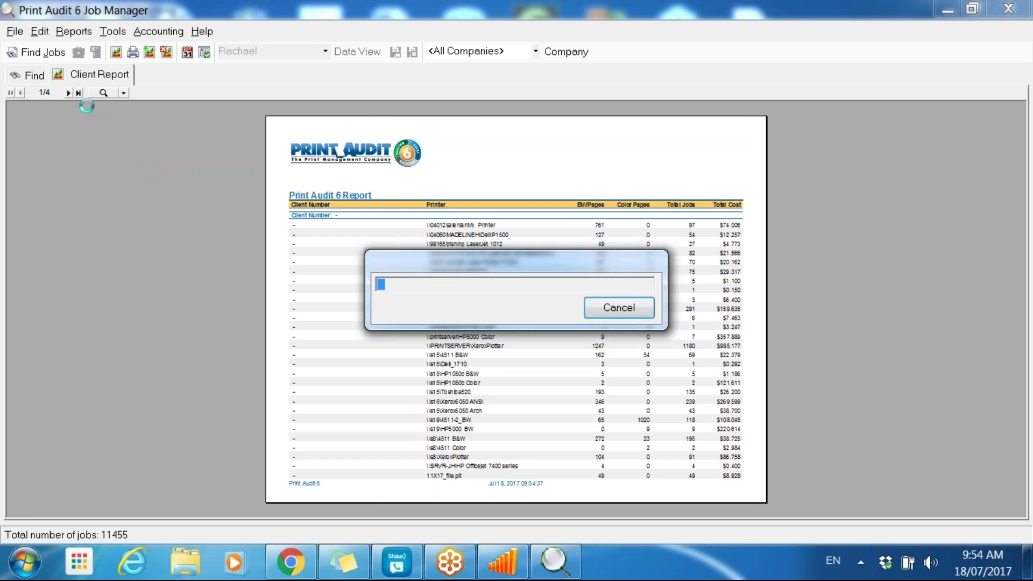
# - Enlarge the built Client Report and page through to its last page, examining the per-printer page, job and cost totals
pyautogui.click(101, 94)
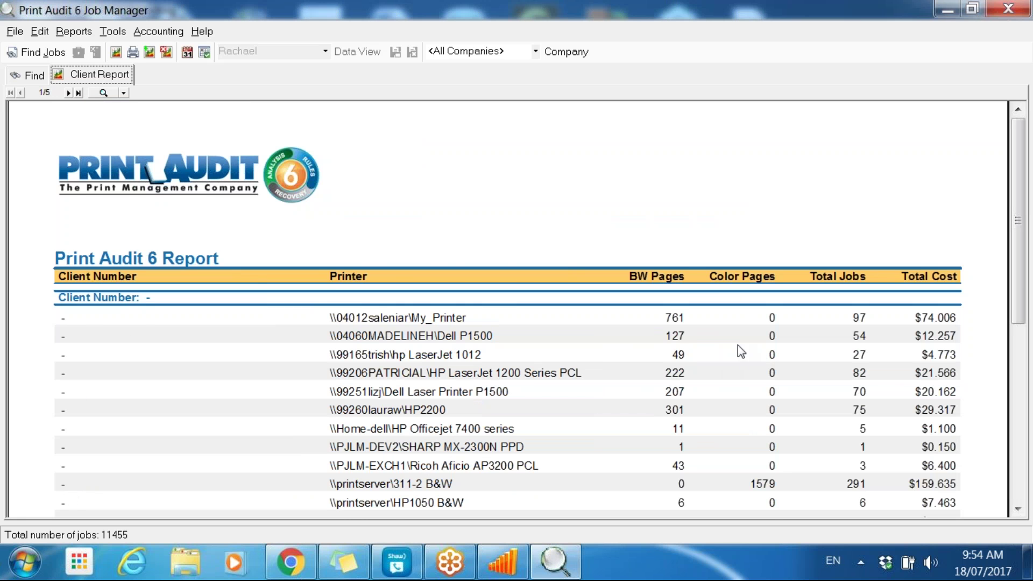
pyautogui.scroll(-3, 403, 316)
pyautogui.scroll(-1, 403, 316)
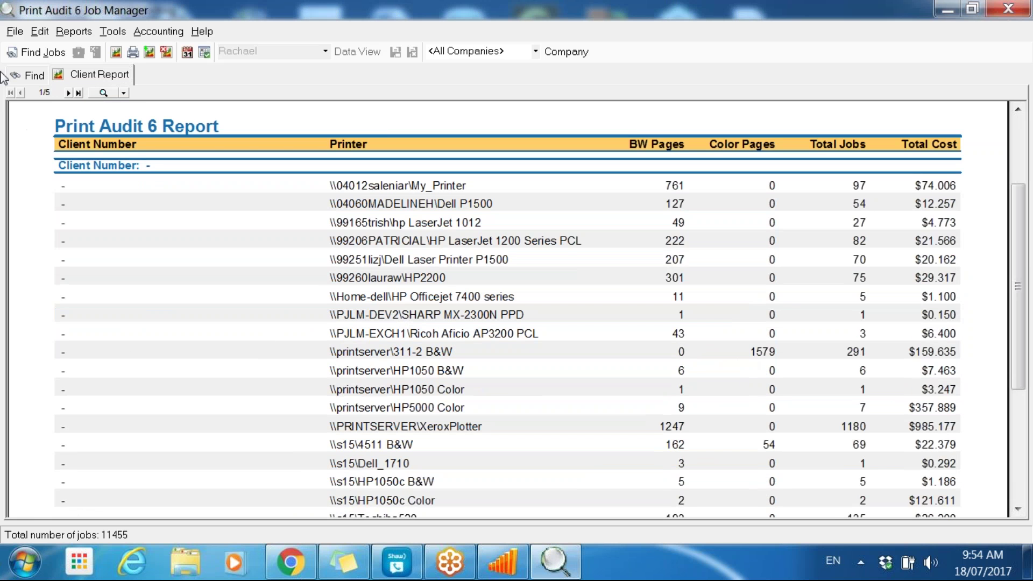
pyautogui.click(68, 93)
pyautogui.click(68, 92)
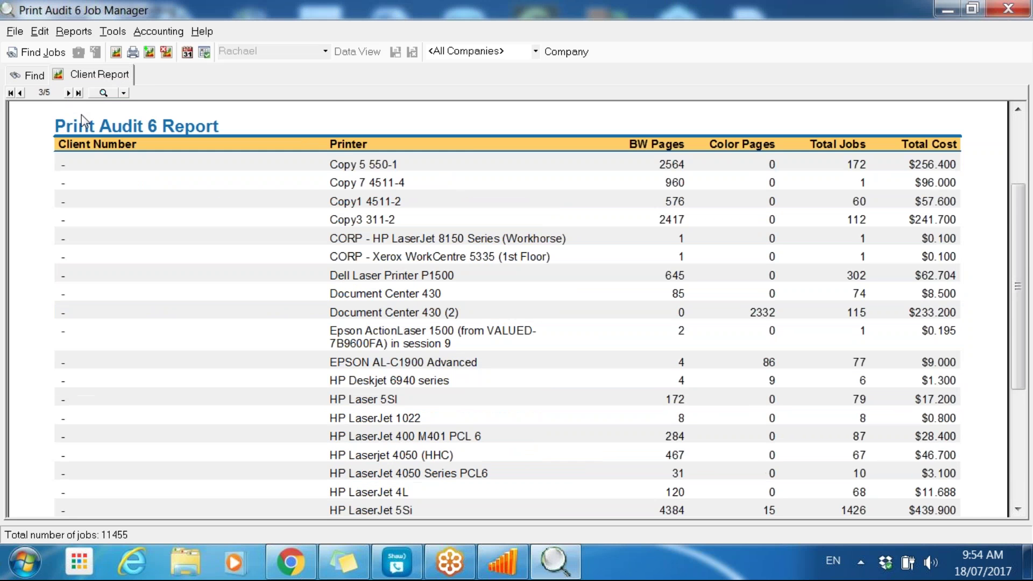
pyautogui.scroll(-2, 121, 147)
pyautogui.scroll(-2, 81, 102)
pyautogui.click(68, 92)
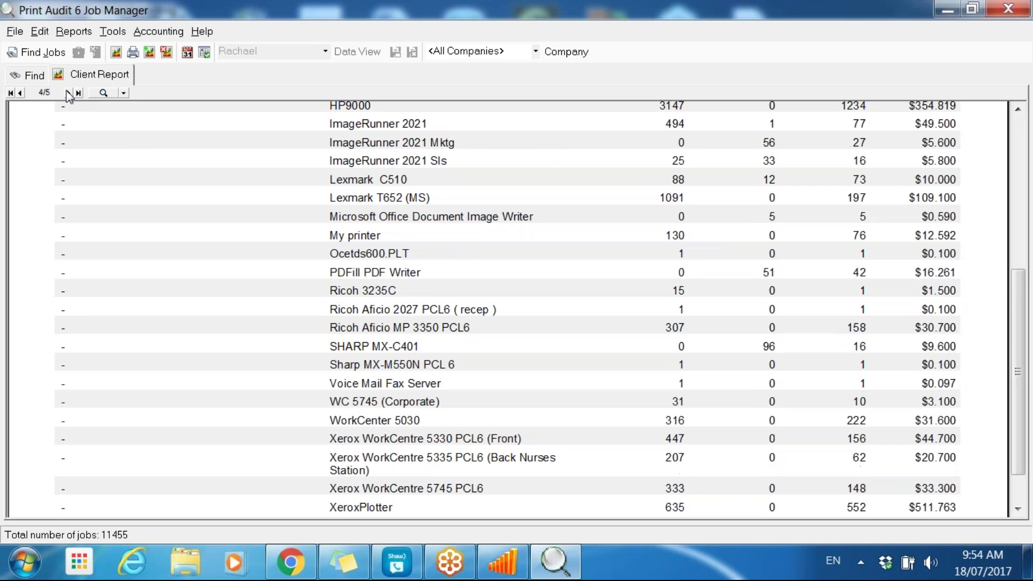
pyautogui.click(68, 93)
# - Examine the subtotals for each client number and the grand totals on the report's last page
pyautogui.scroll(5, 312, 306)
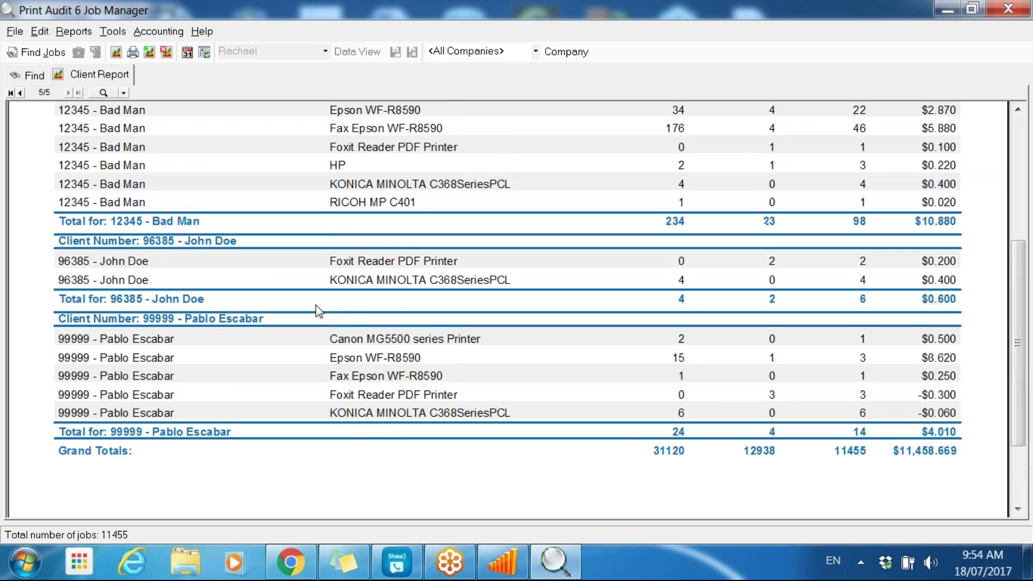
pyautogui.scroll(3, 317, 308)
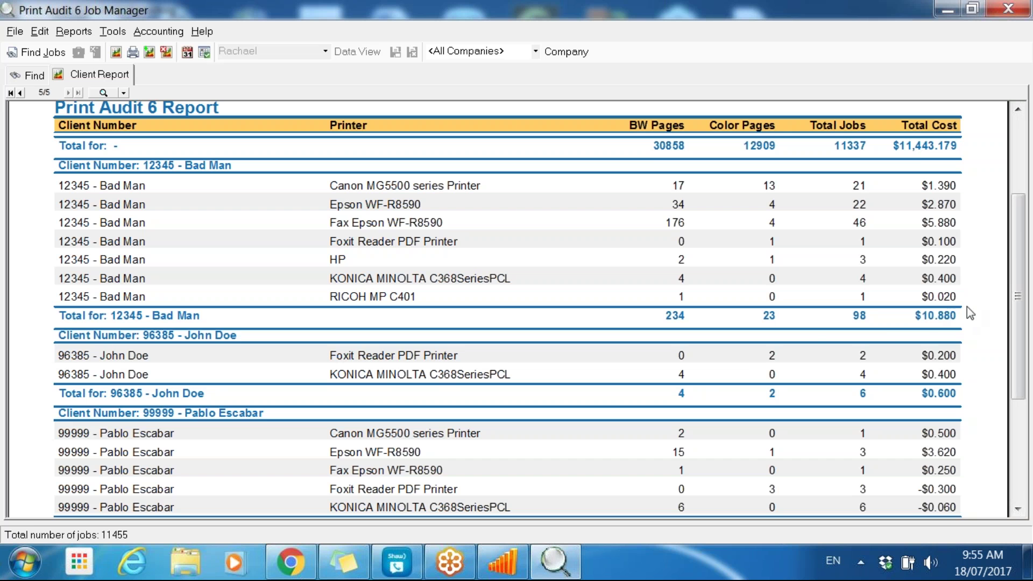
pyautogui.scroll(-3, 810, 330)
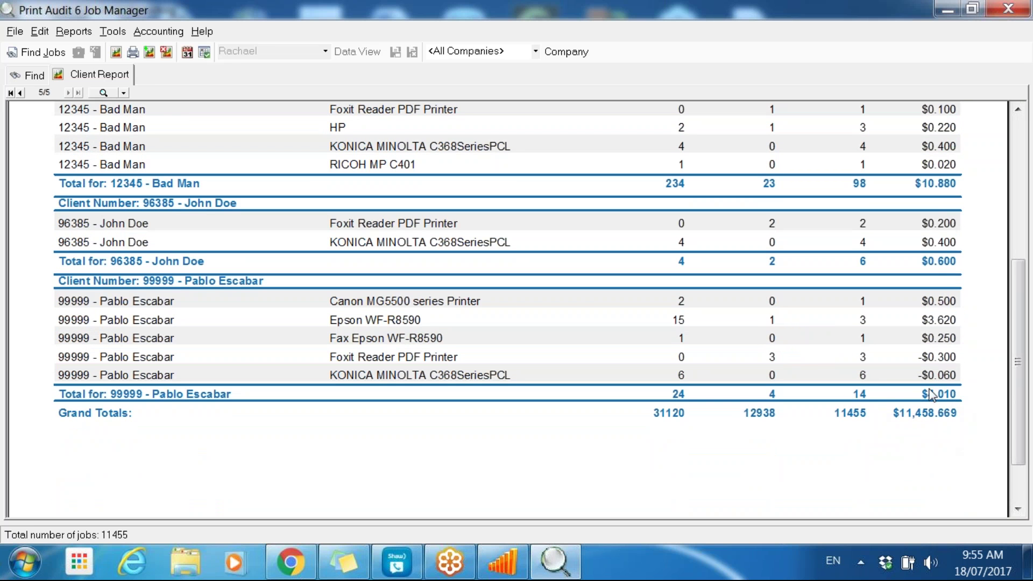
pyautogui.scroll(4, 781, 427)
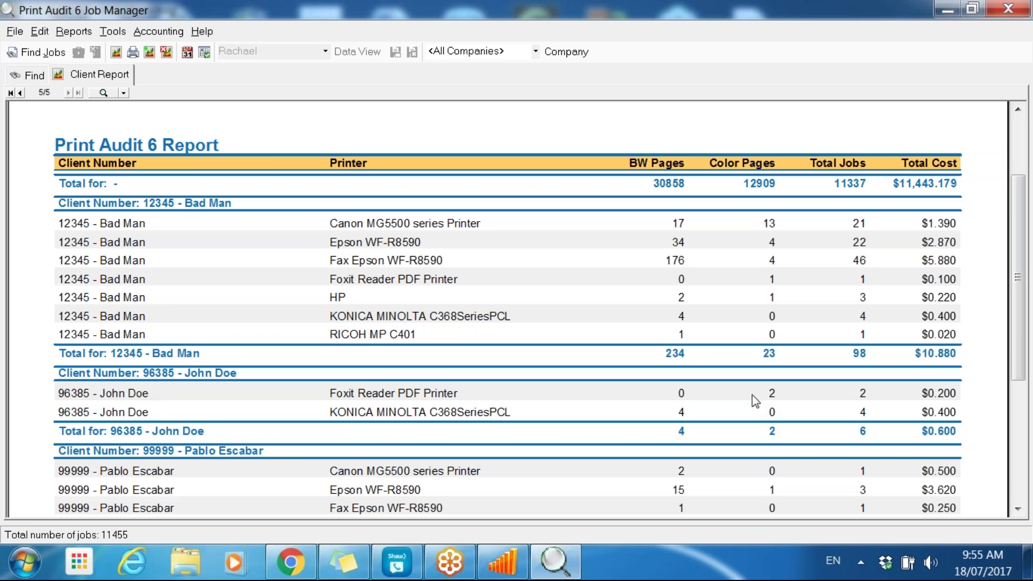
pyautogui.scroll(6, 269, 188)
pyautogui.scroll(5, 77, 173)
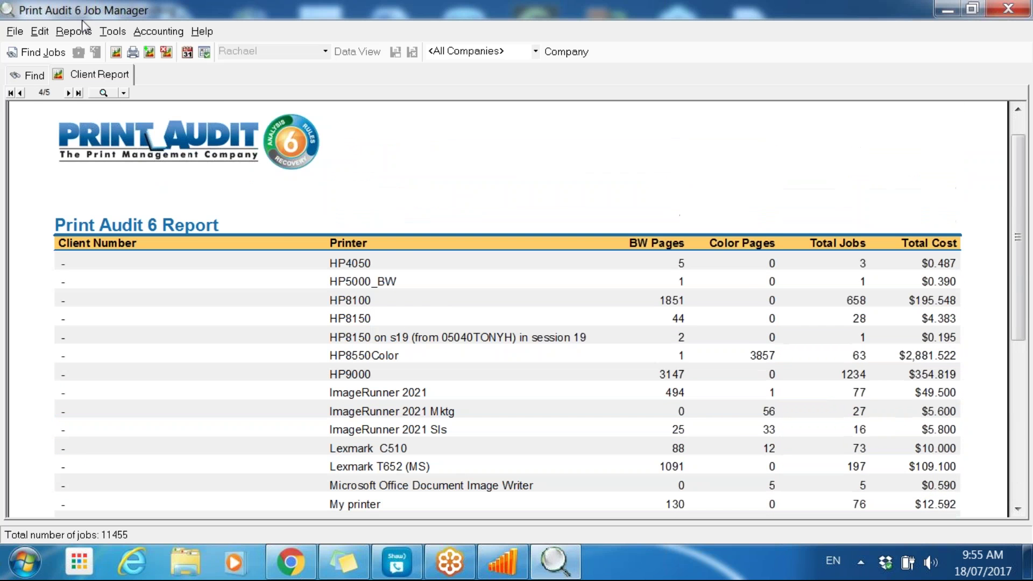
# - Start building another report
pyautogui.click(76, 31)
pyautogui.click(94, 48)
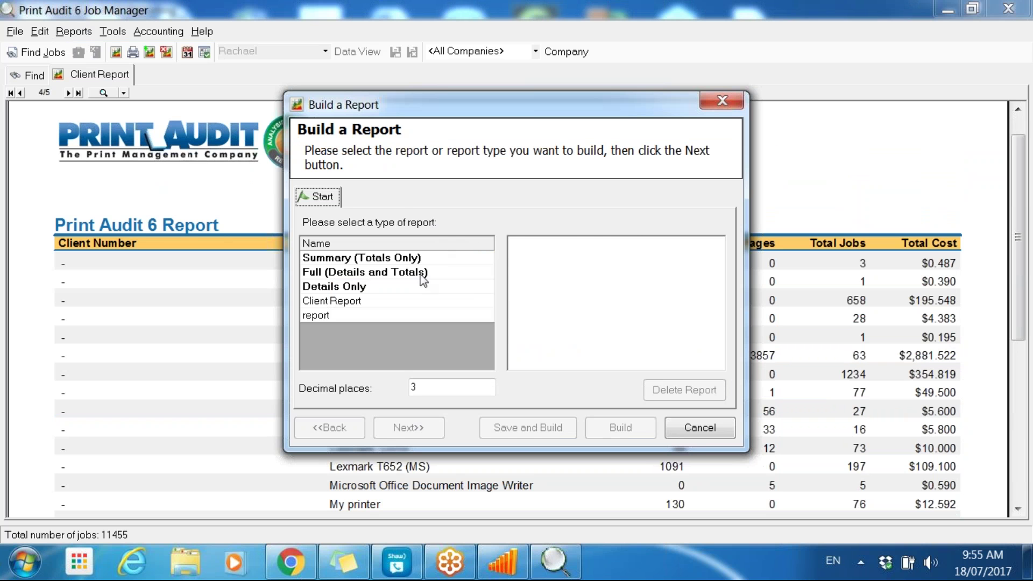
pyautogui.click(413, 262)
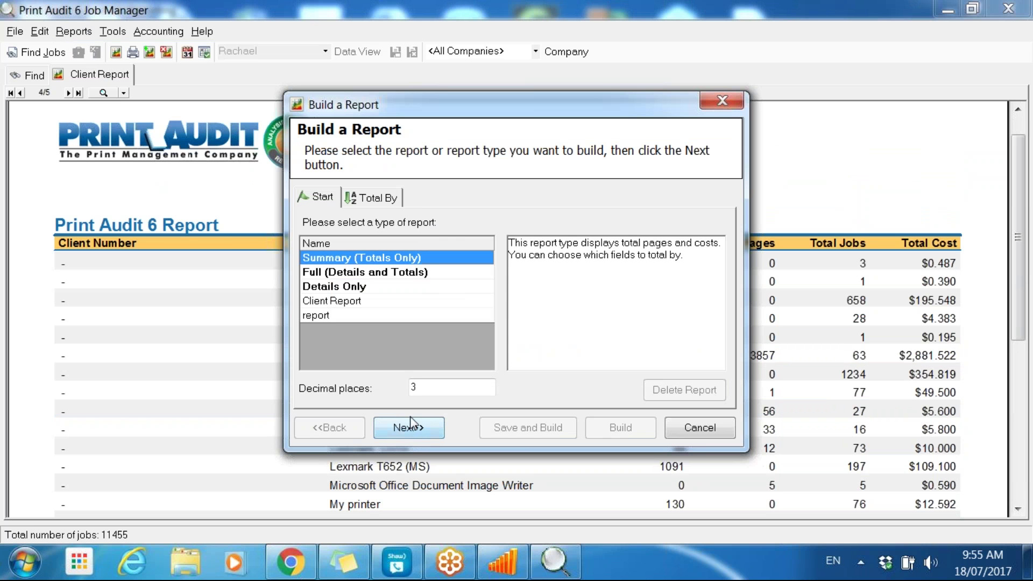
pyautogui.click(411, 425)
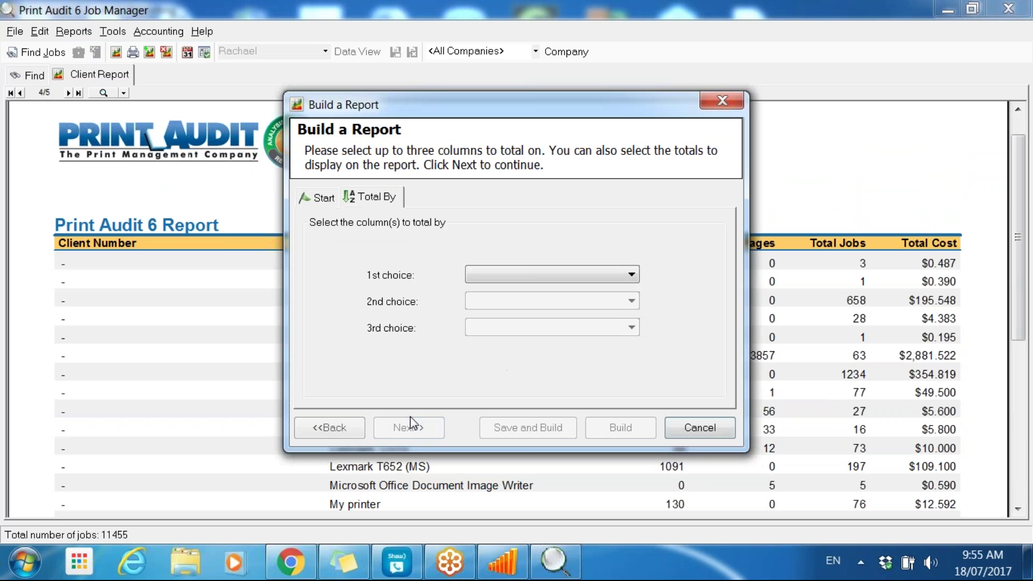
pyautogui.click(632, 275)
pyautogui.click(521, 345)
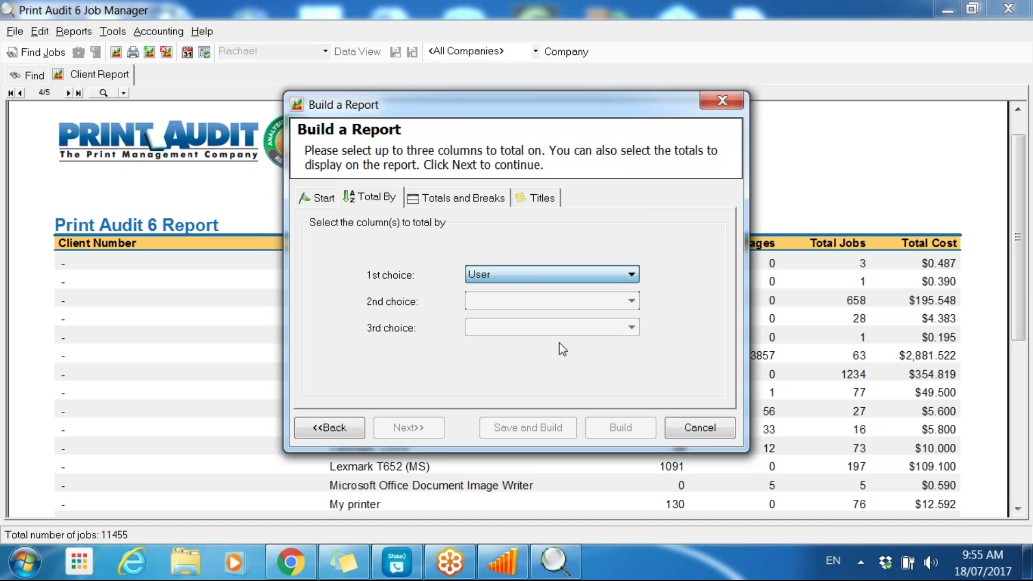
pyautogui.click(632, 301)
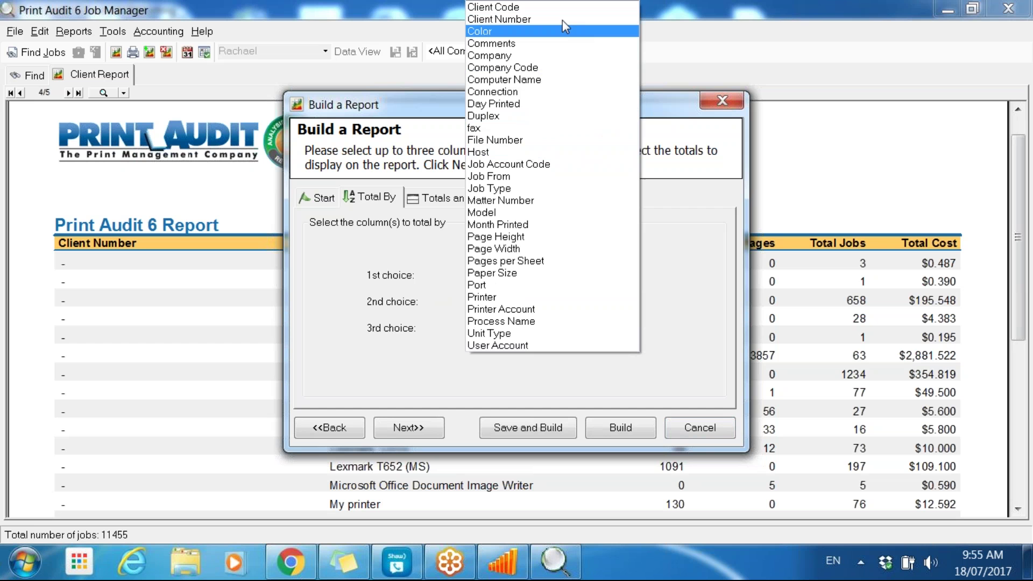
pyautogui.click(625, 116)
pyautogui.moveTo(625, 118); pyautogui.dragTo(635, 201)
pyautogui.click(636, 377)
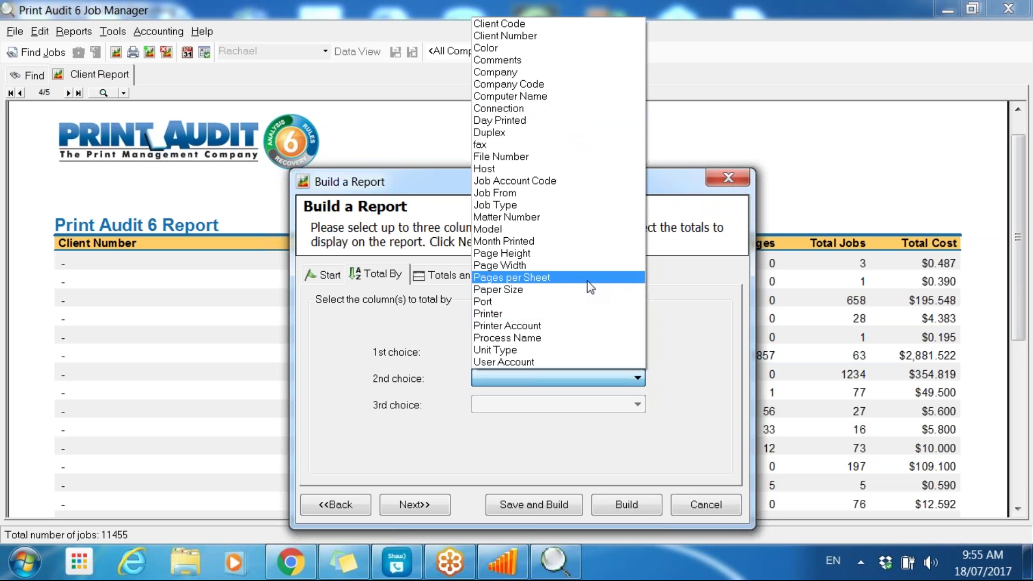
pyautogui.click(573, 338)
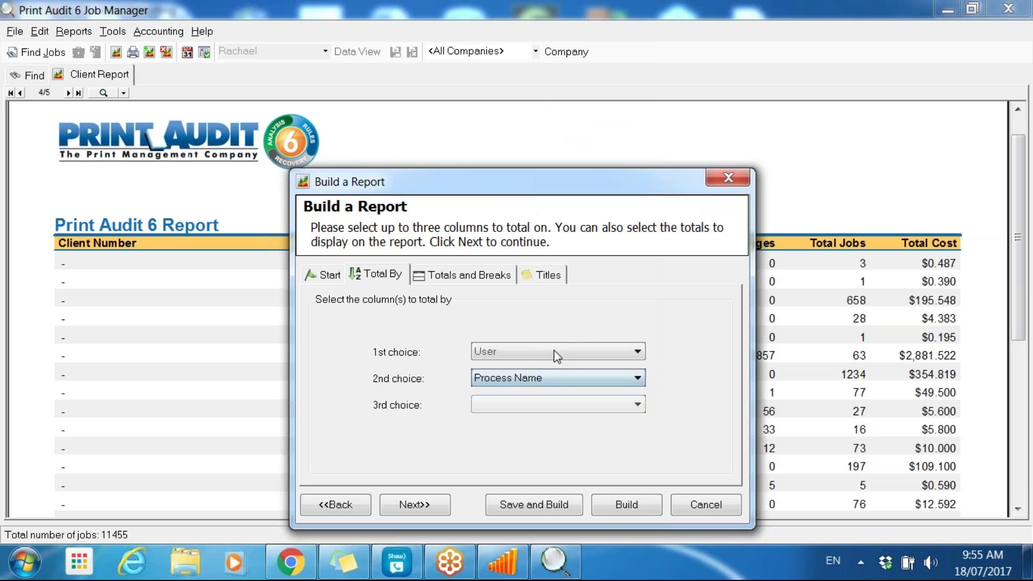
pyautogui.moveTo(552, 193); pyautogui.dragTo(546, 98)
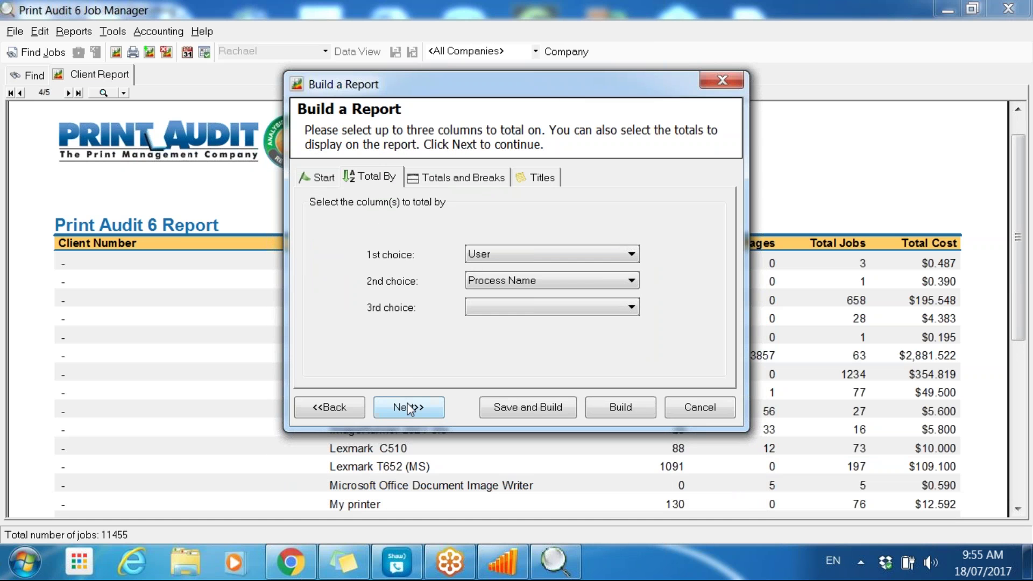
pyautogui.click(335, 412)
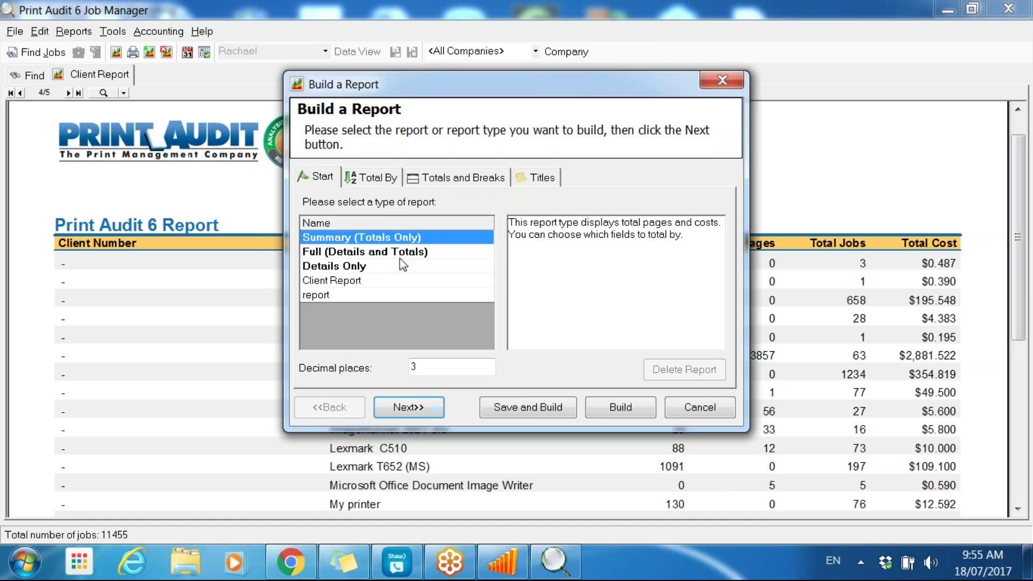
# - Choose the Full (Details and Totals) report type and include the User and Printer fields as columns
pyautogui.click(383, 252)
pyautogui.click(411, 412)
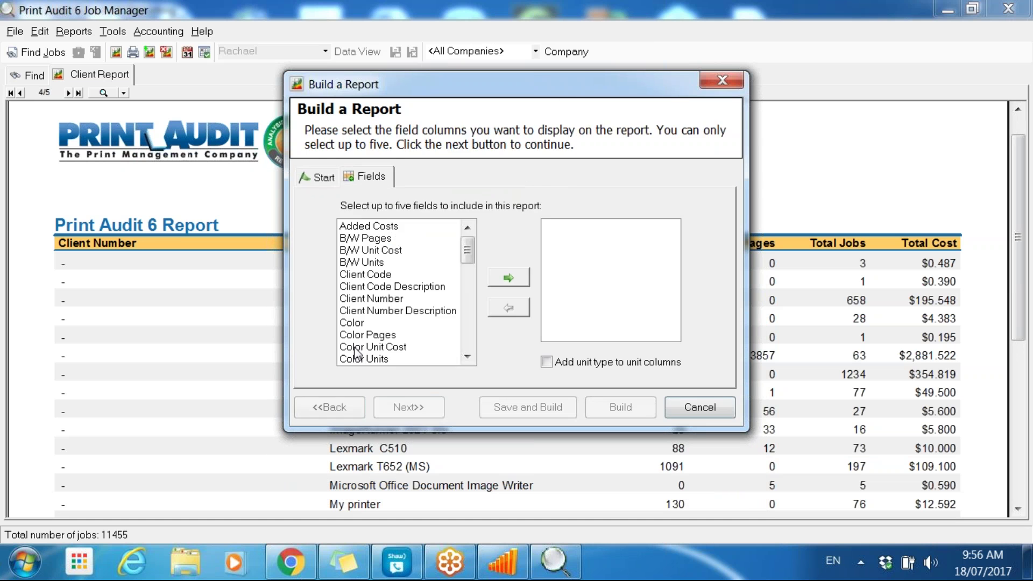
pyautogui.moveTo(466, 250); pyautogui.dragTo(444, 350)
pyautogui.click(371, 347)
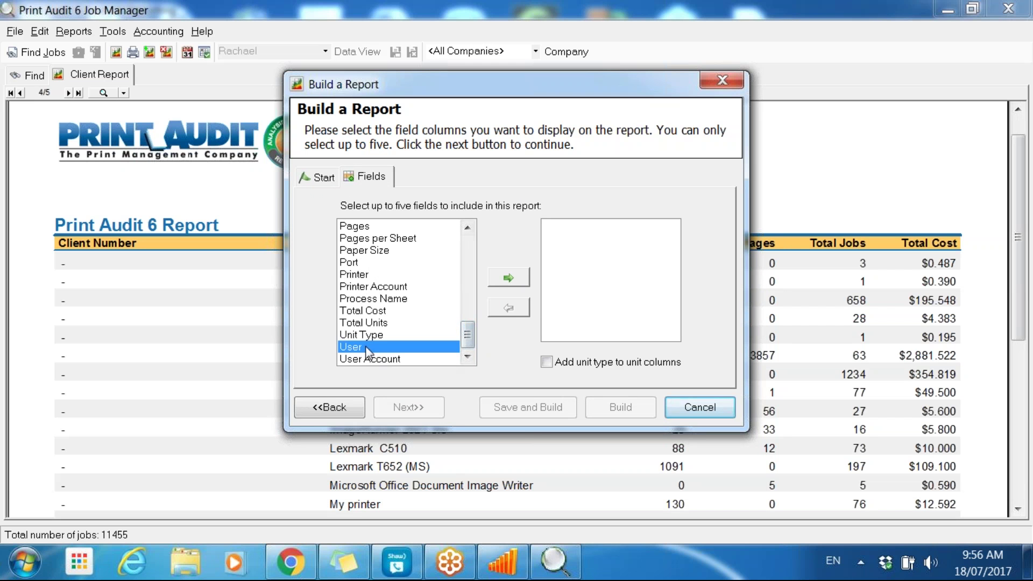
pyautogui.click(516, 279)
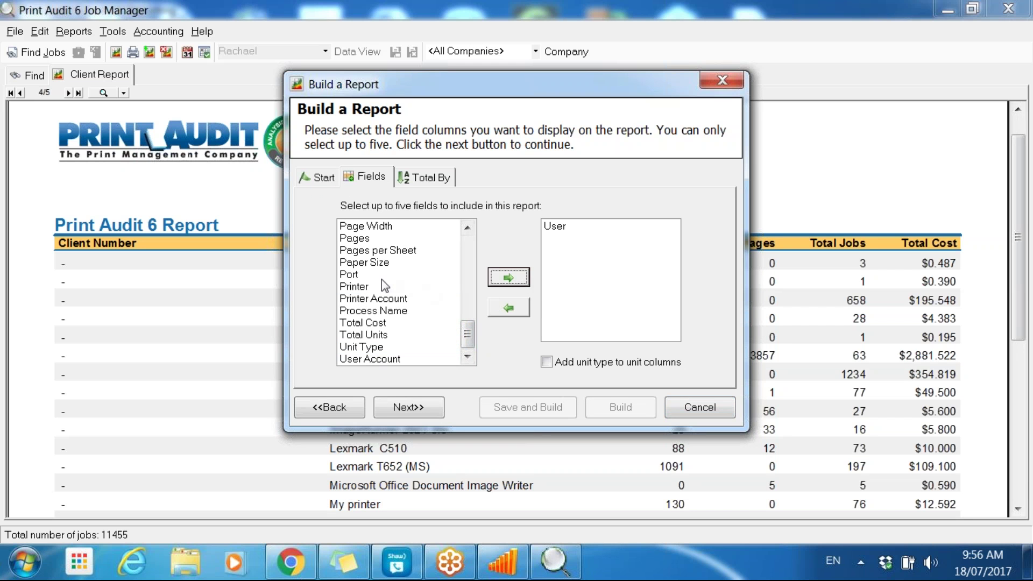
pyautogui.click(380, 286)
pyautogui.click(509, 282)
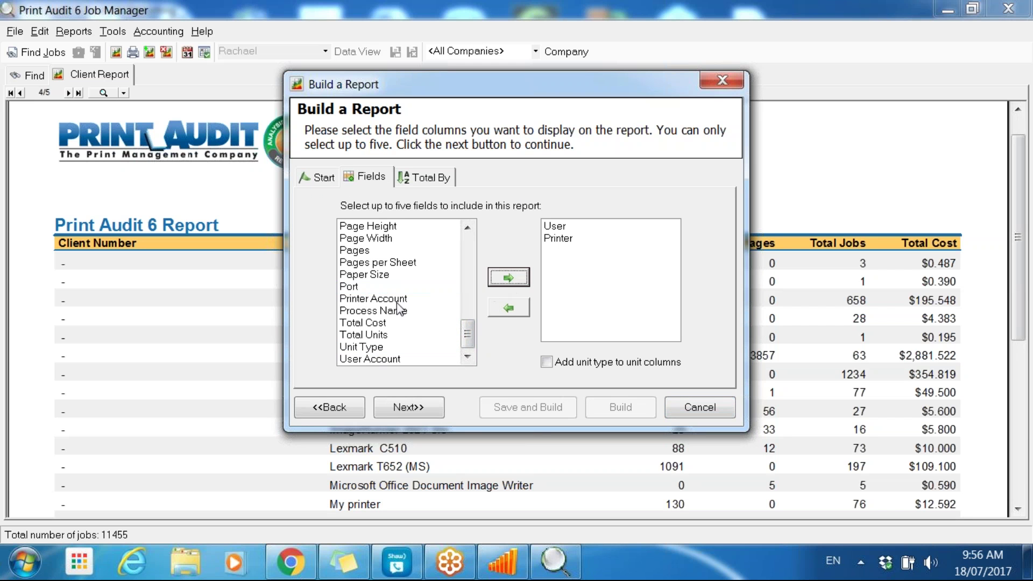
# - Add the Process Name and Document Name fields to the report's columns
pyautogui.click(397, 311)
pyautogui.click(512, 277)
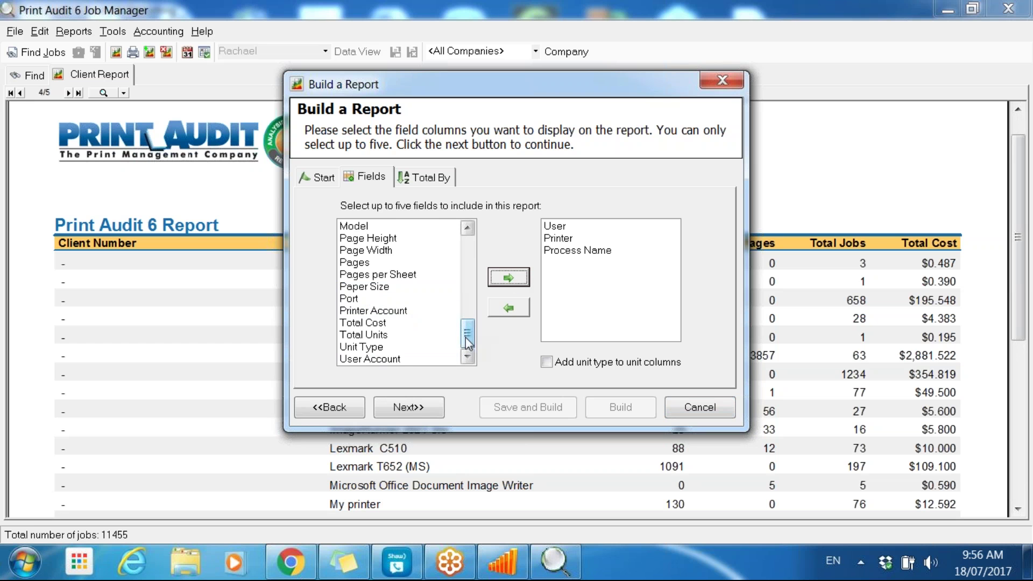
pyautogui.moveTo(466, 337); pyautogui.dragTo(458, 251)
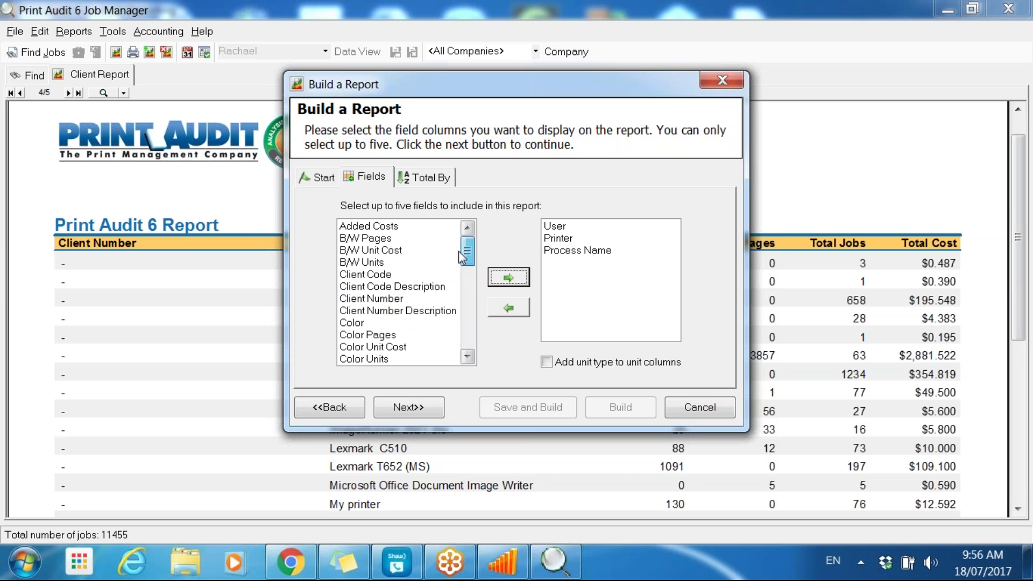
pyautogui.moveTo(460, 255); pyautogui.dragTo(467, 300)
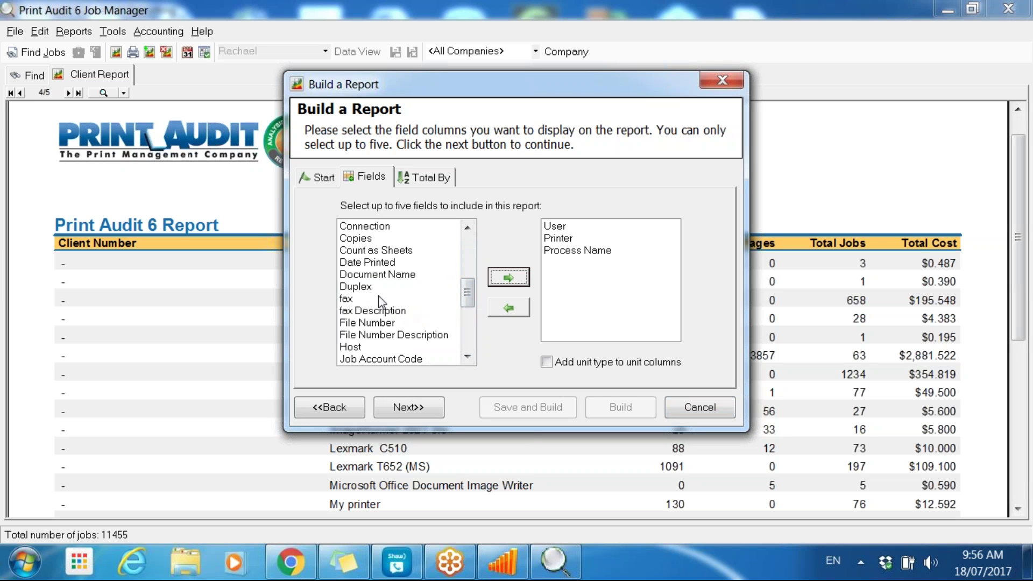
pyautogui.click(377, 274)
pyautogui.click(509, 277)
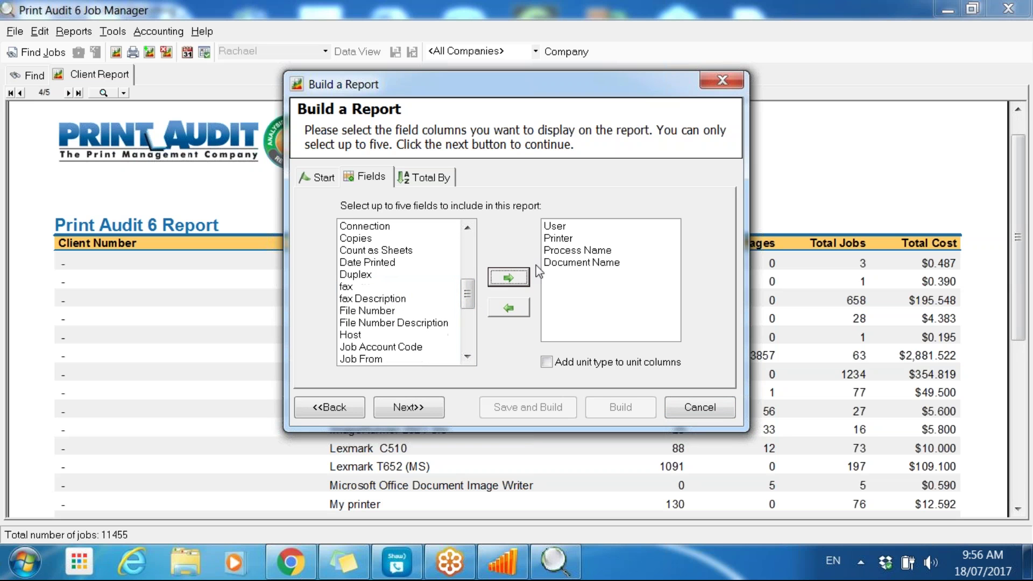
# - Total the report by User as the first choice and Process Name as the second choice
pyautogui.click(434, 409)
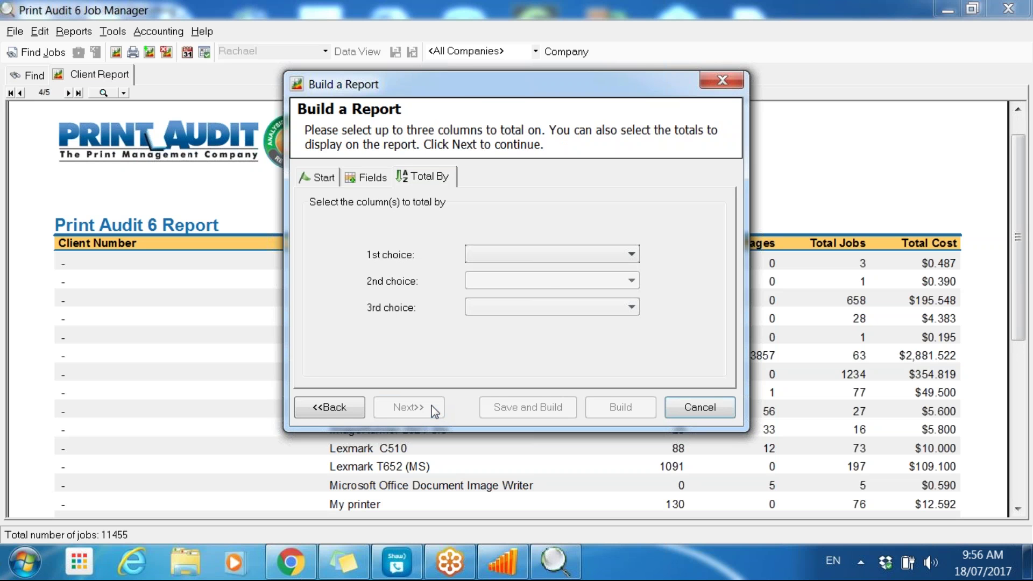
pyautogui.click(562, 255)
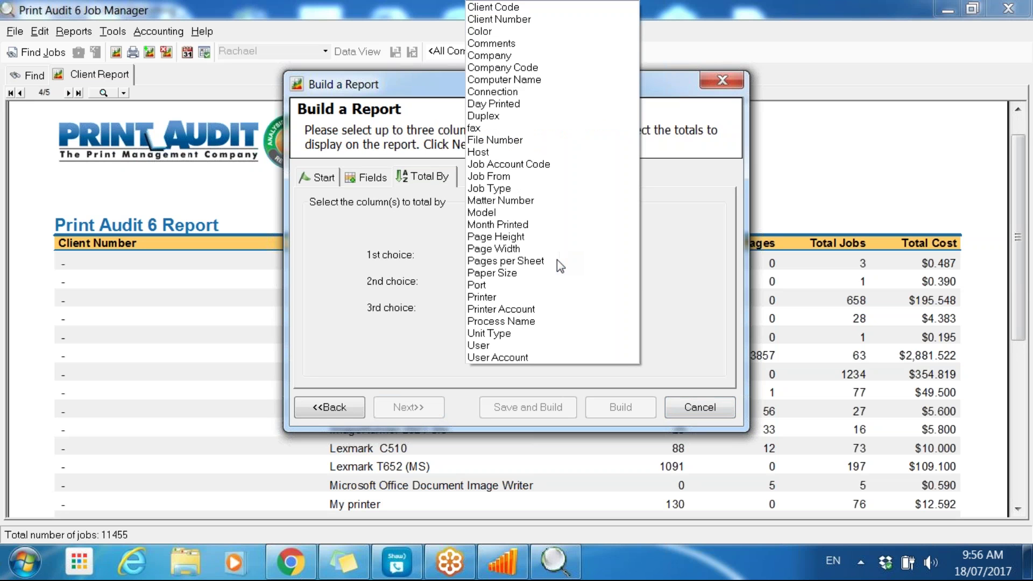
pyautogui.click(537, 345)
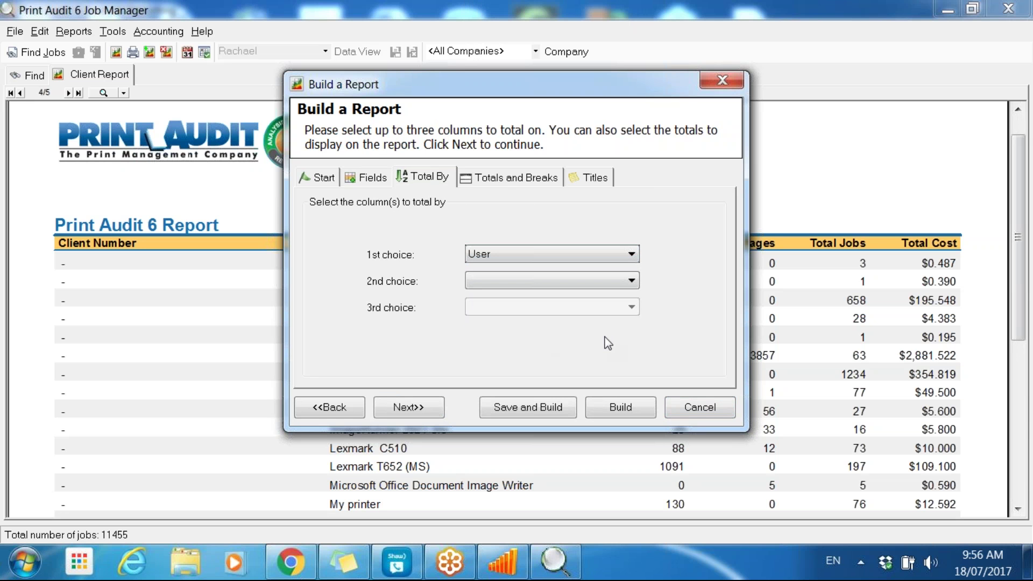
pyautogui.click(369, 177)
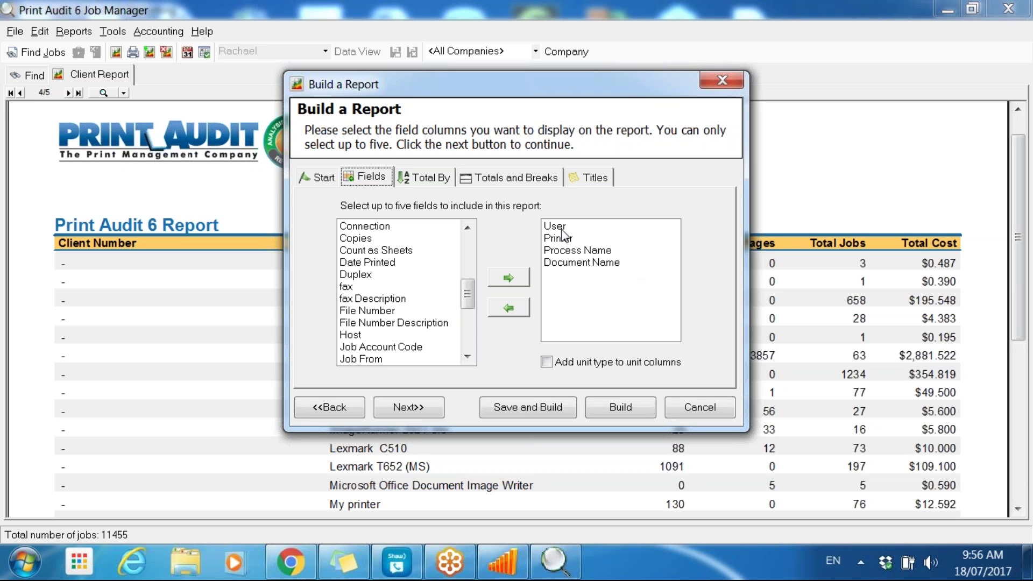
pyautogui.click(409, 407)
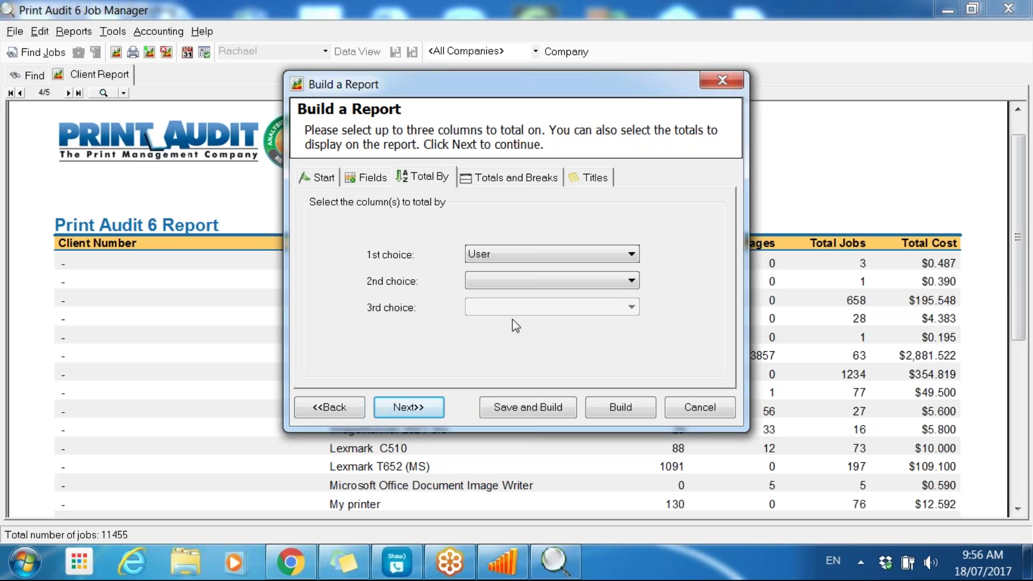
pyautogui.click(548, 279)
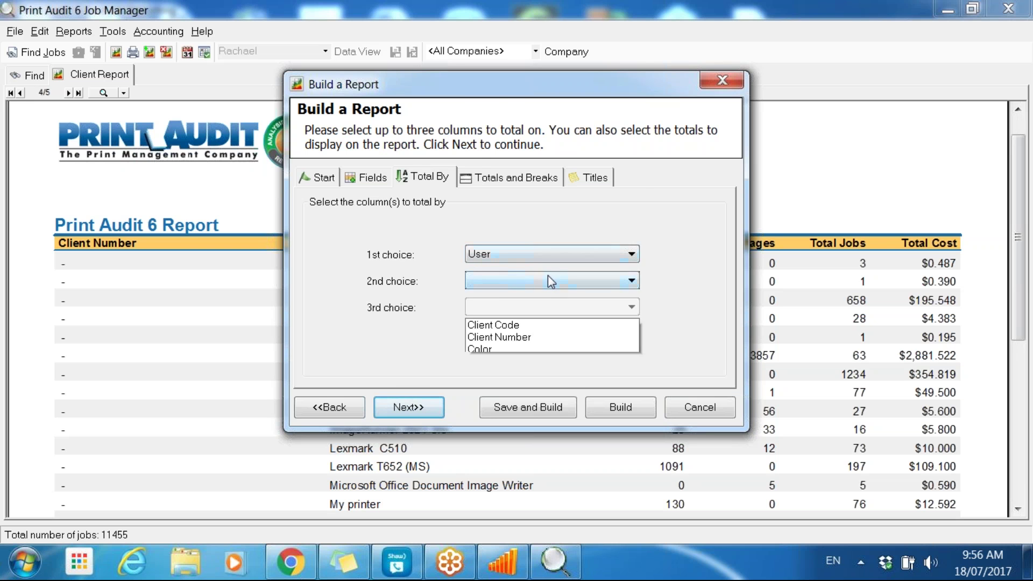
pyautogui.click(549, 307)
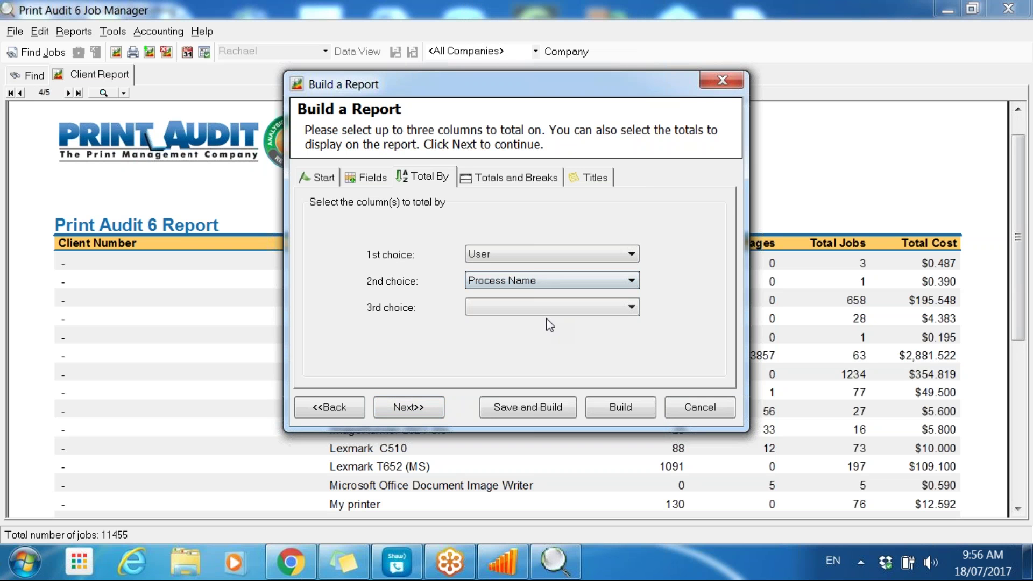
# - Set the unit totals to BW and Color Pages and show both job cost and job count totals
pyautogui.click(414, 407)
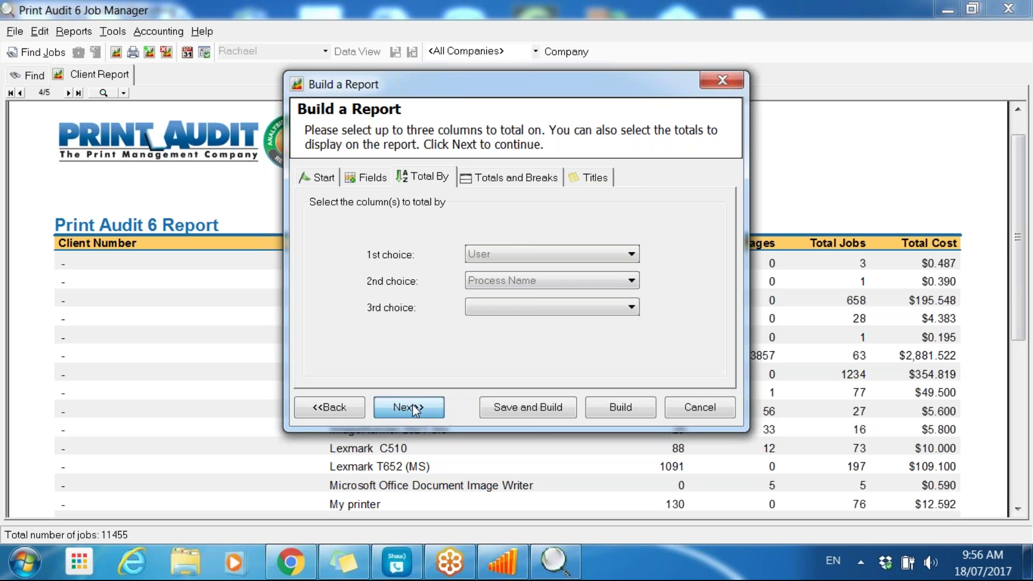
pyautogui.click(466, 226)
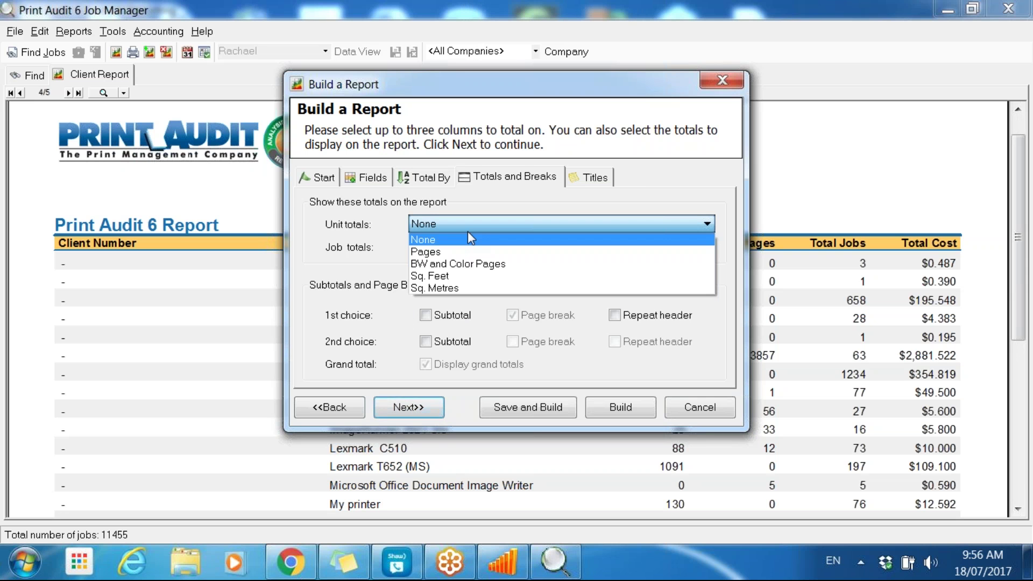
pyautogui.click(482, 264)
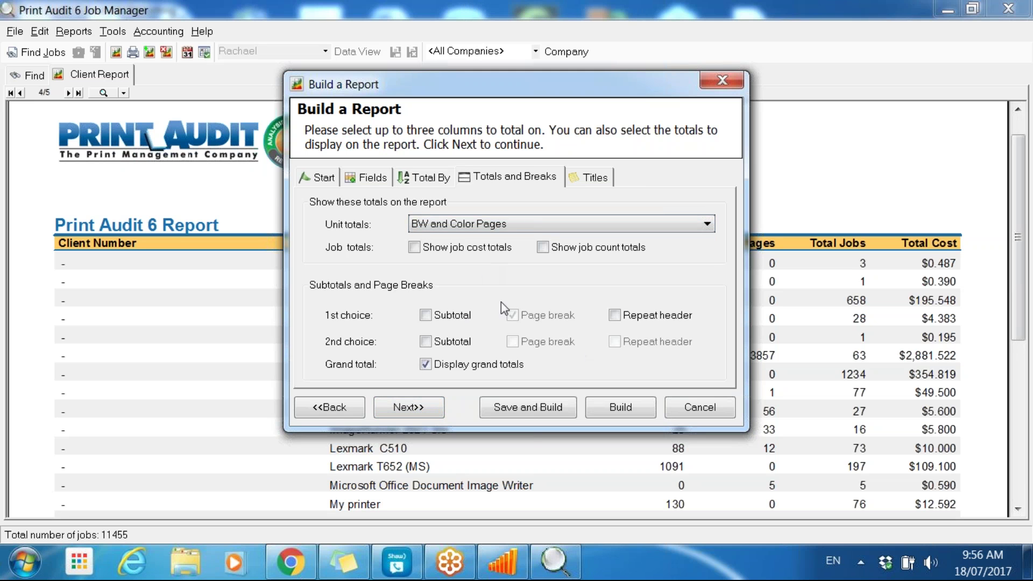
pyautogui.click(414, 247)
pyautogui.click(543, 249)
# - Subtotal the first choice with a page break and repeated header, and build the report without saving it
pyautogui.click(440, 317)
pyautogui.click(631, 317)
pyautogui.click(428, 408)
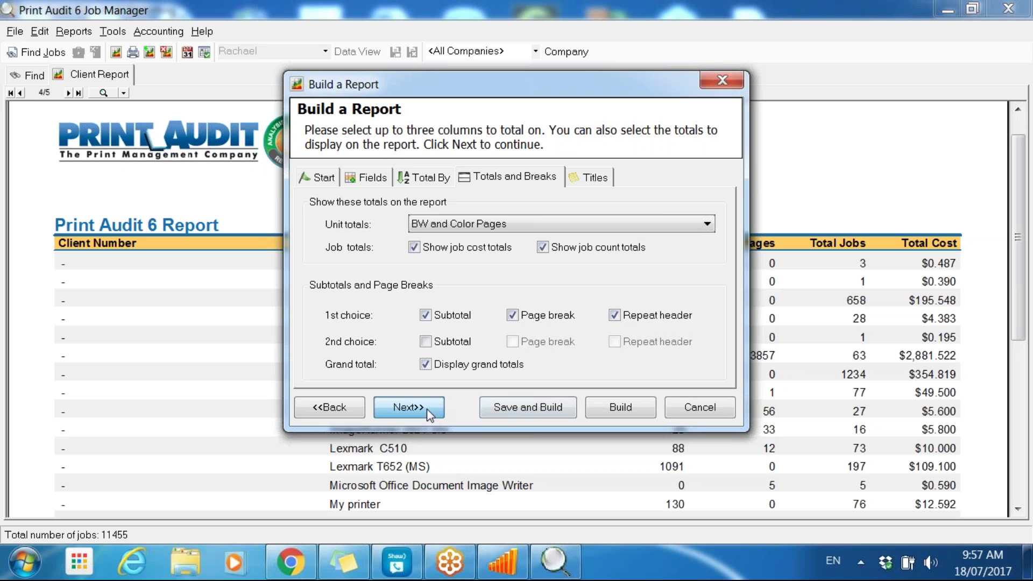
pyautogui.click(633, 407)
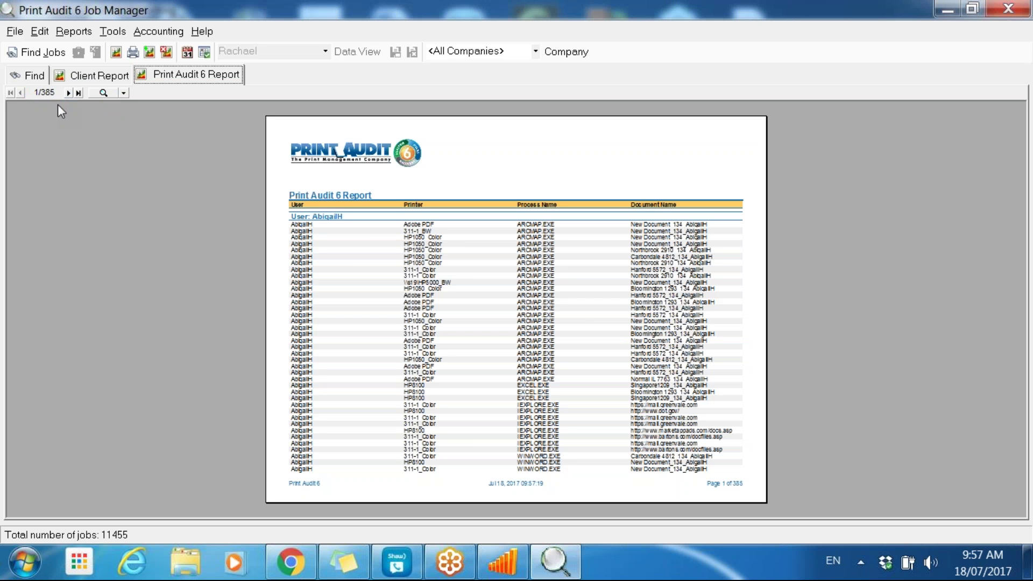
# - Enlarge the built report and examine the job details and per-user subtotals on its first three pages
pyautogui.click(106, 92)
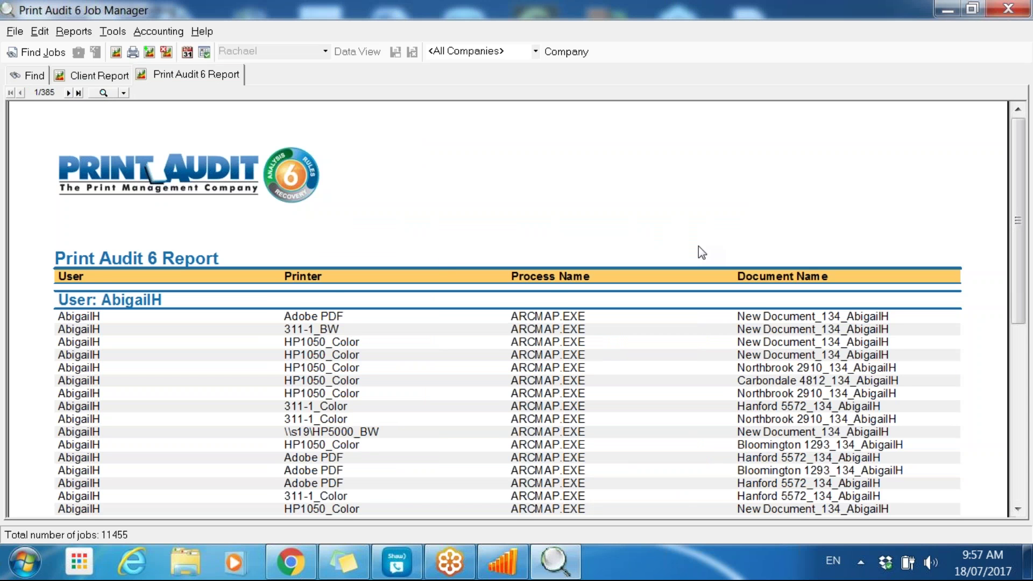
pyautogui.scroll(-3, 699, 246)
pyautogui.scroll(-1, 698, 246)
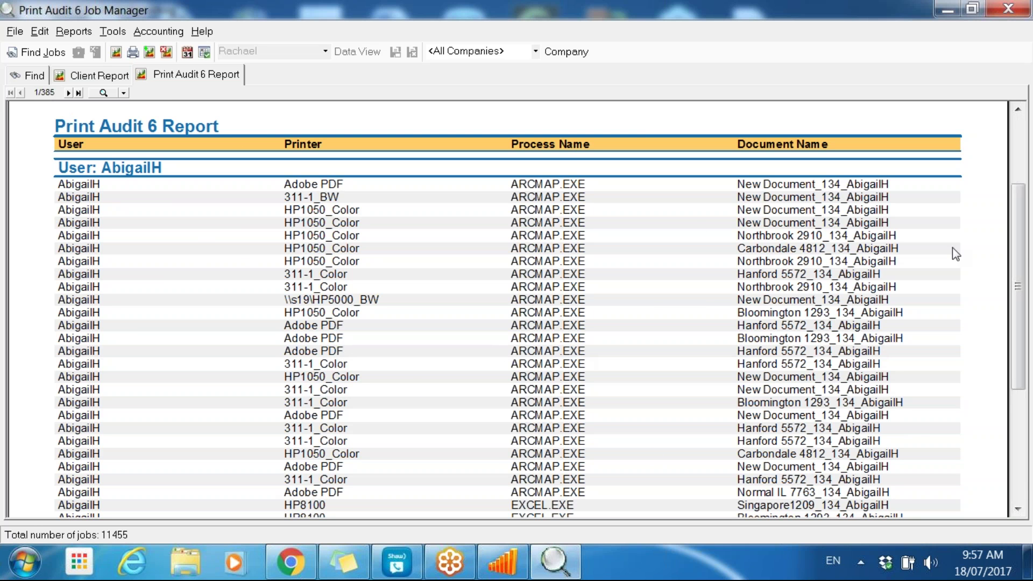
pyautogui.moveTo(1022, 231); pyautogui.dragTo(1020, 323)
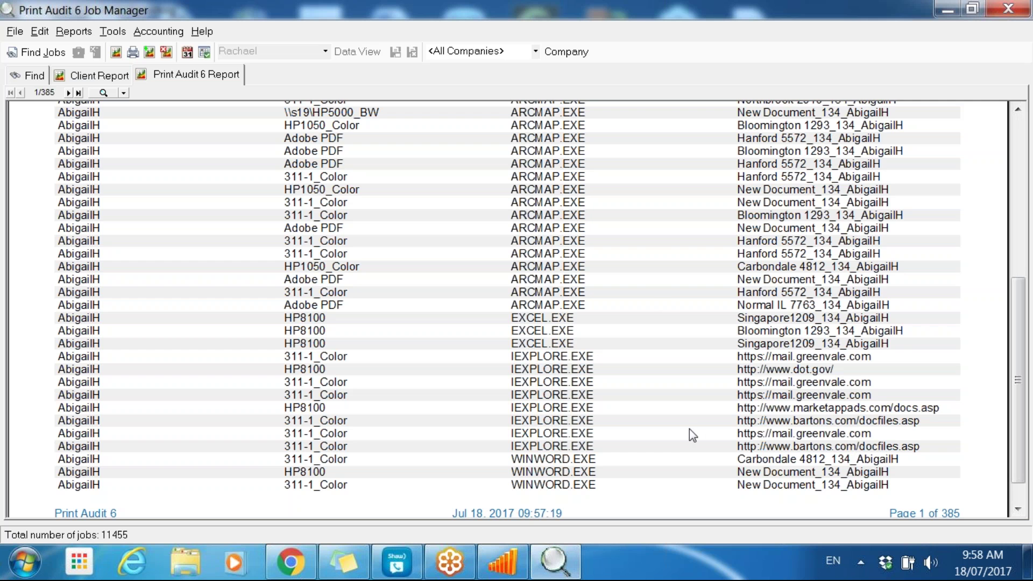
pyautogui.scroll(-1, 693, 433)
pyautogui.scroll(-3, 690, 430)
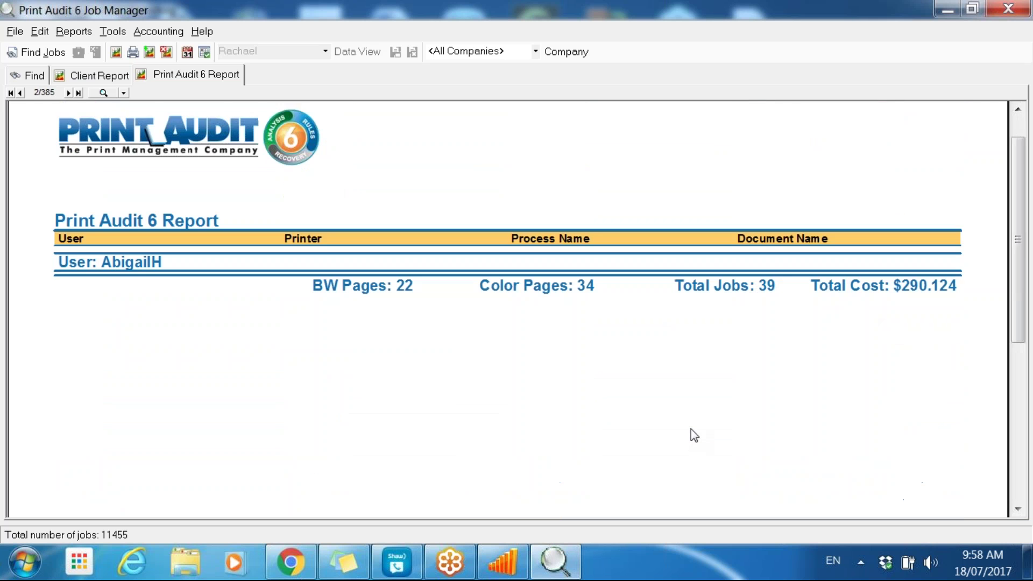
pyautogui.scroll(-5, 691, 429)
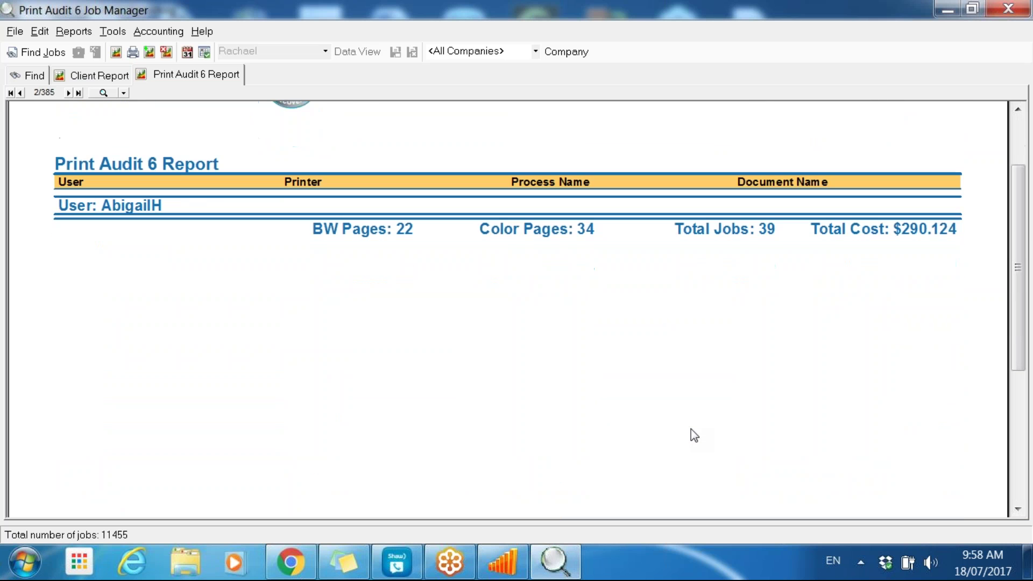
pyautogui.scroll(-3, 691, 428)
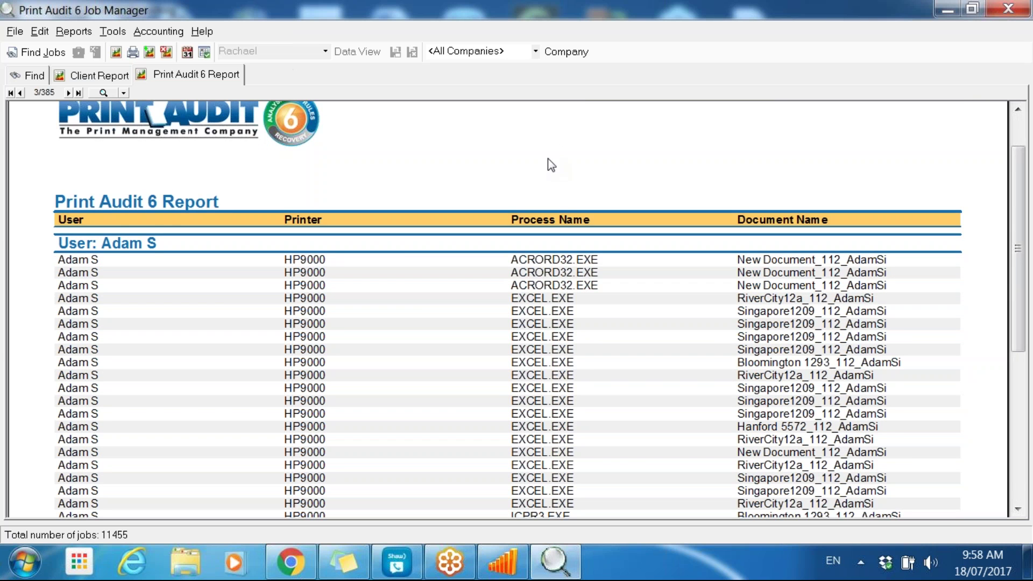
pyautogui.scroll(1, 403, 249)
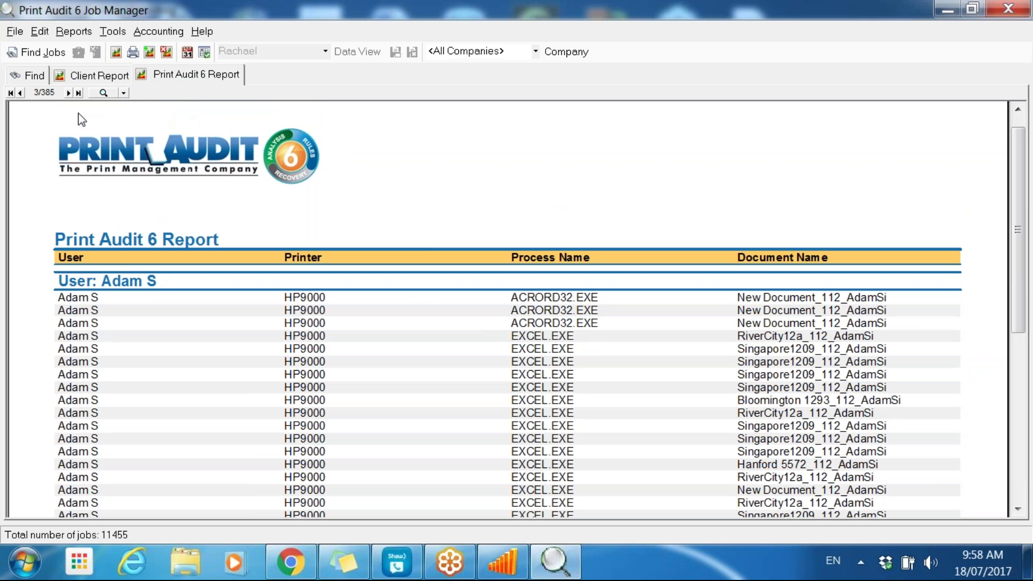
# - Look at the option for setting the report logo and return to the logo on the report's first page
pyautogui.click(113, 31)
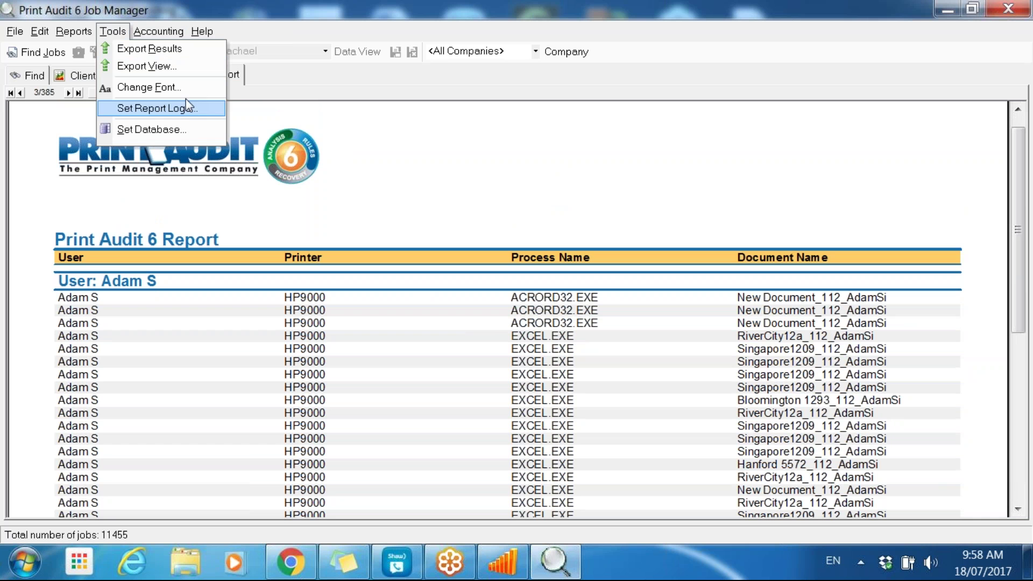
pyautogui.click(407, 199)
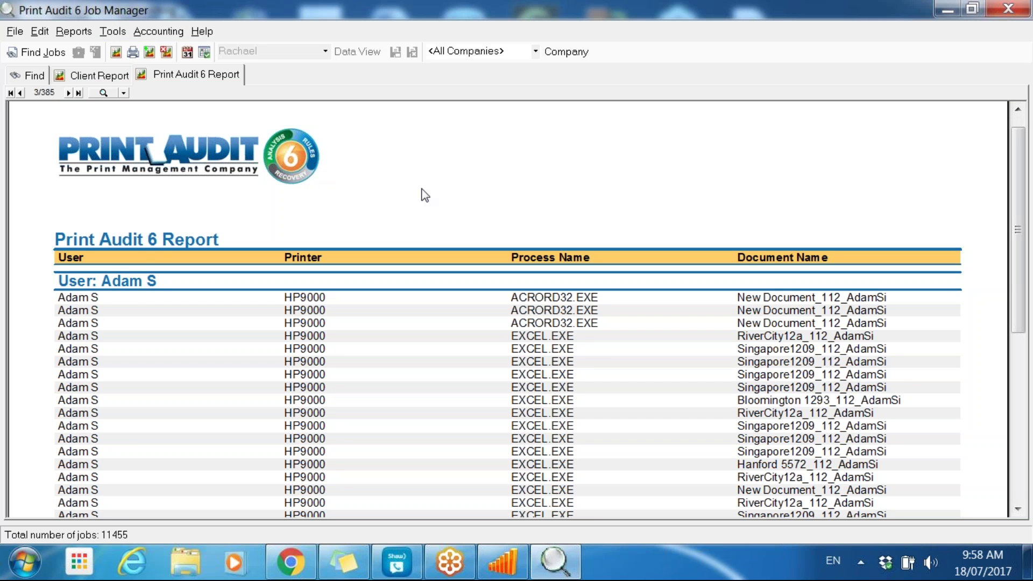
pyautogui.scroll(10, 421, 195)
pyautogui.scroll(8, 425, 194)
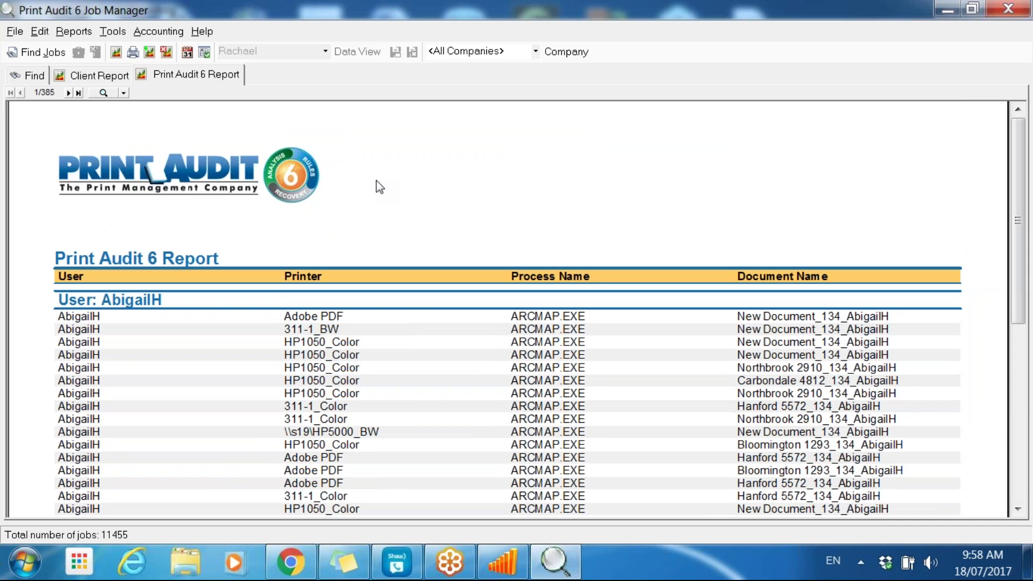
# - Open the list of user groups for editing, look over the existing groups and close it
pyautogui.click(40, 31)
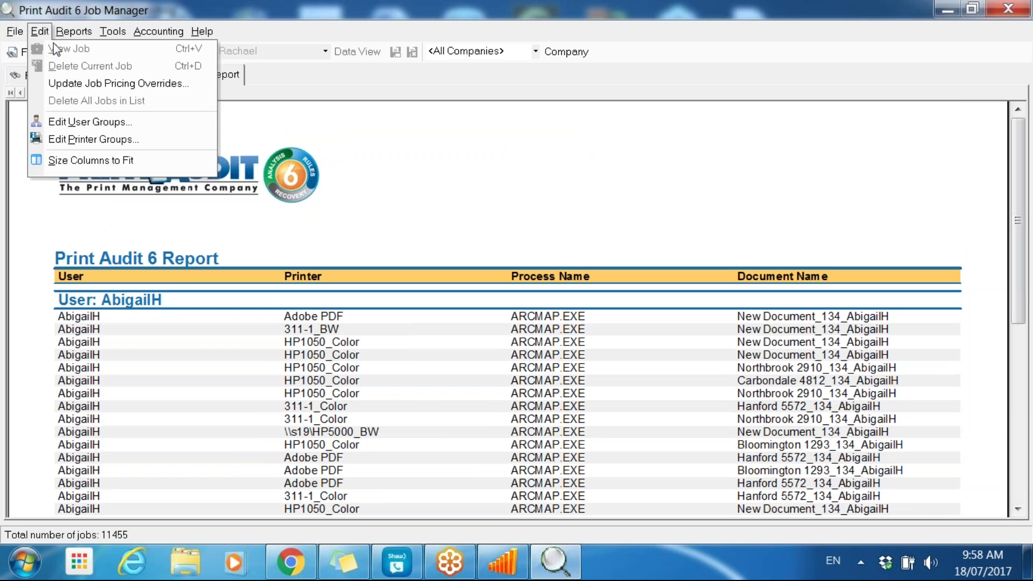
pyautogui.click(97, 123)
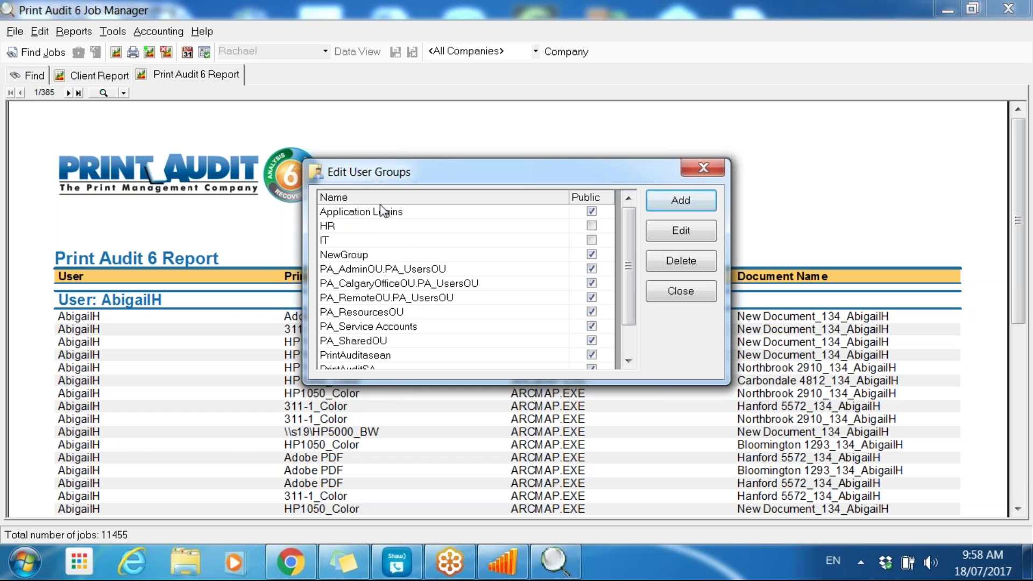
pyautogui.click(694, 293)
# - Switch to Analysis Reporting and import the simple groups into the user grouping, cancelling the save of the current groups to a file
pyautogui.click(508, 573)
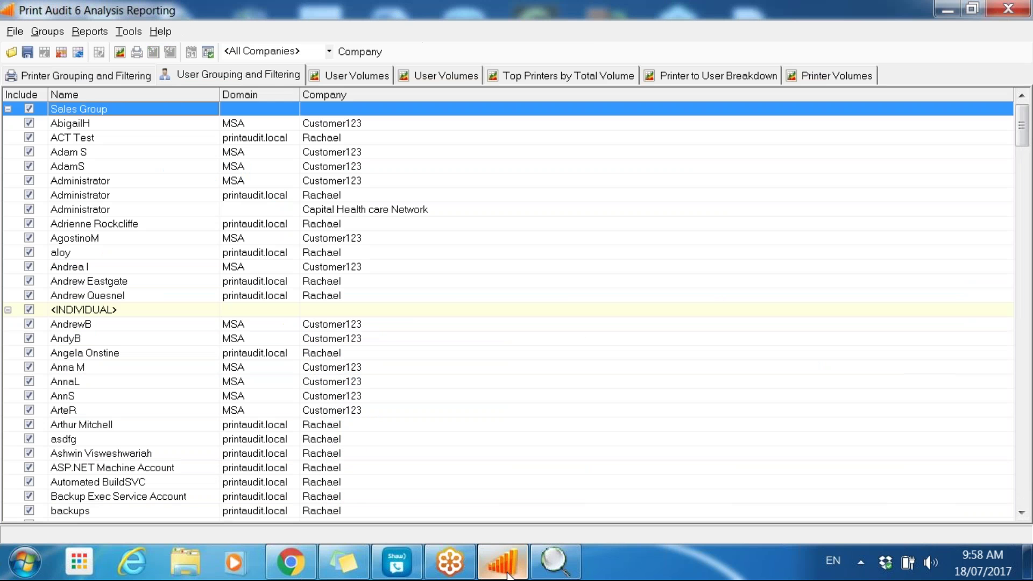
pyautogui.click(462, 339)
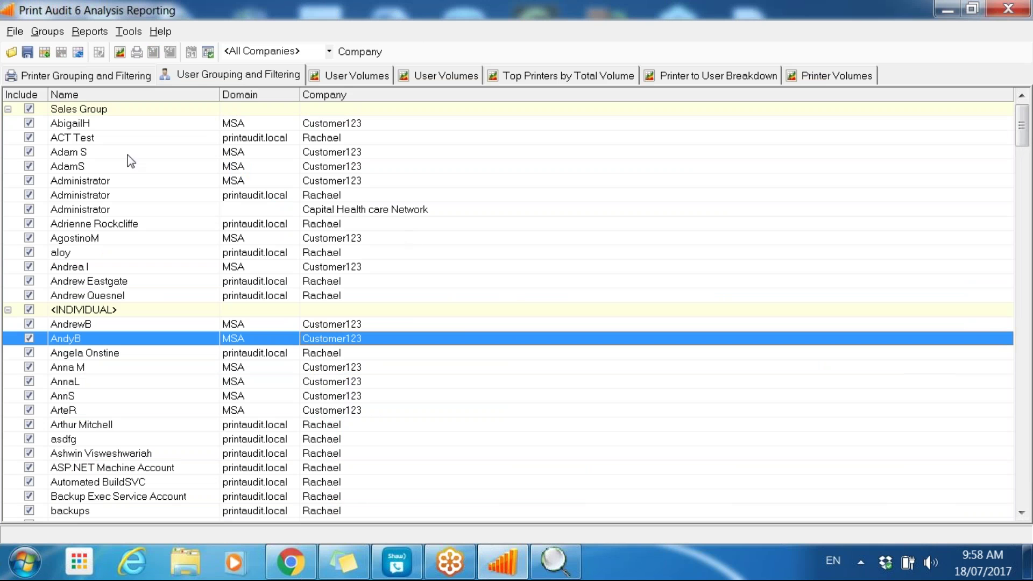
pyautogui.click(48, 31)
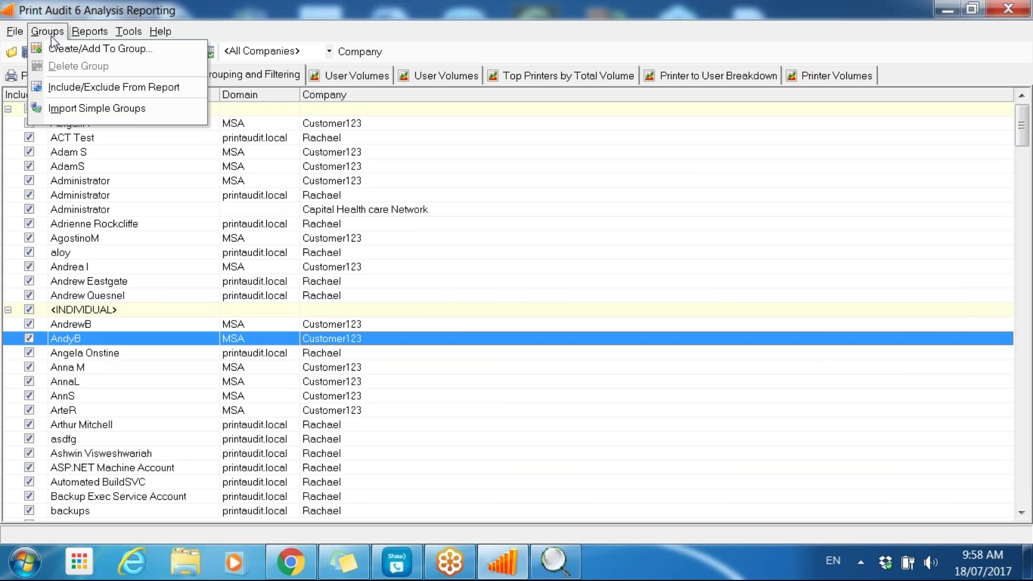
pyautogui.click(146, 111)
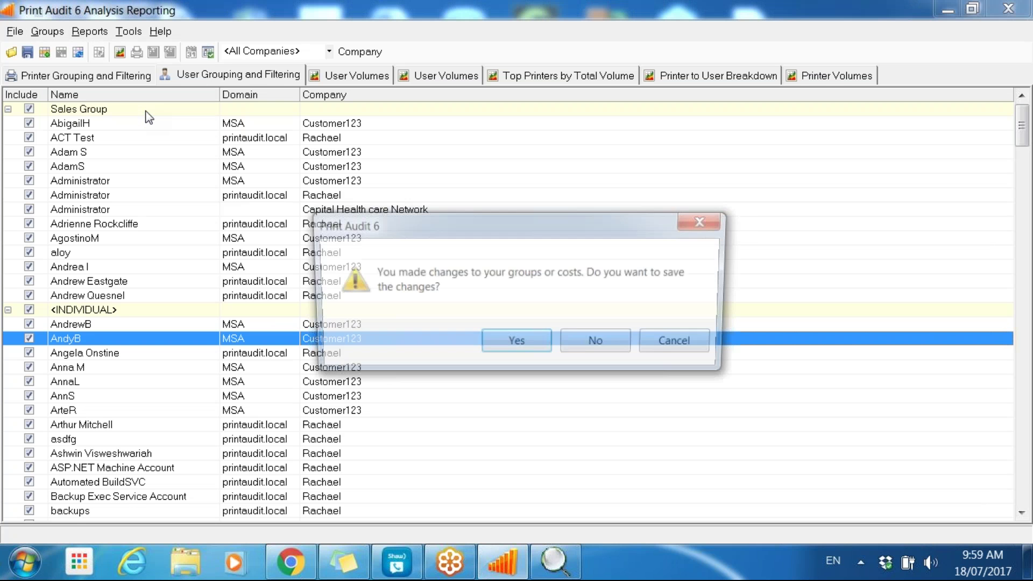
pyautogui.click(512, 344)
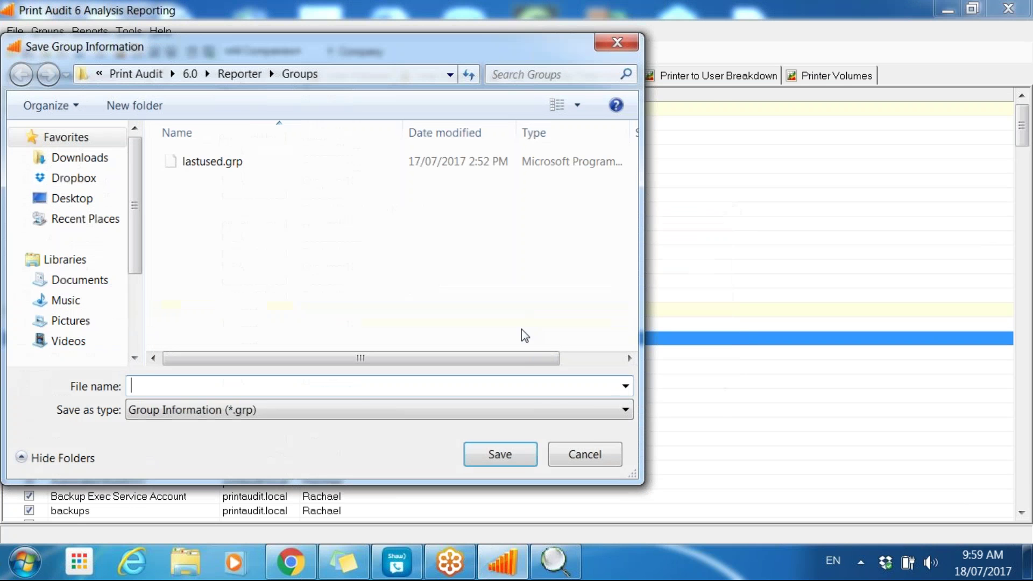
pyautogui.click(598, 460)
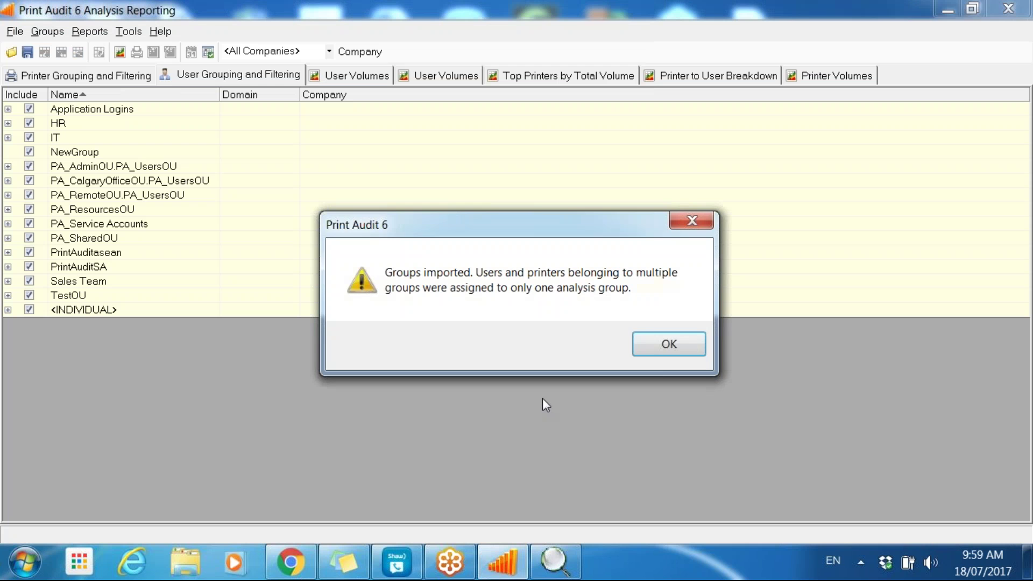
pyautogui.click(664, 344)
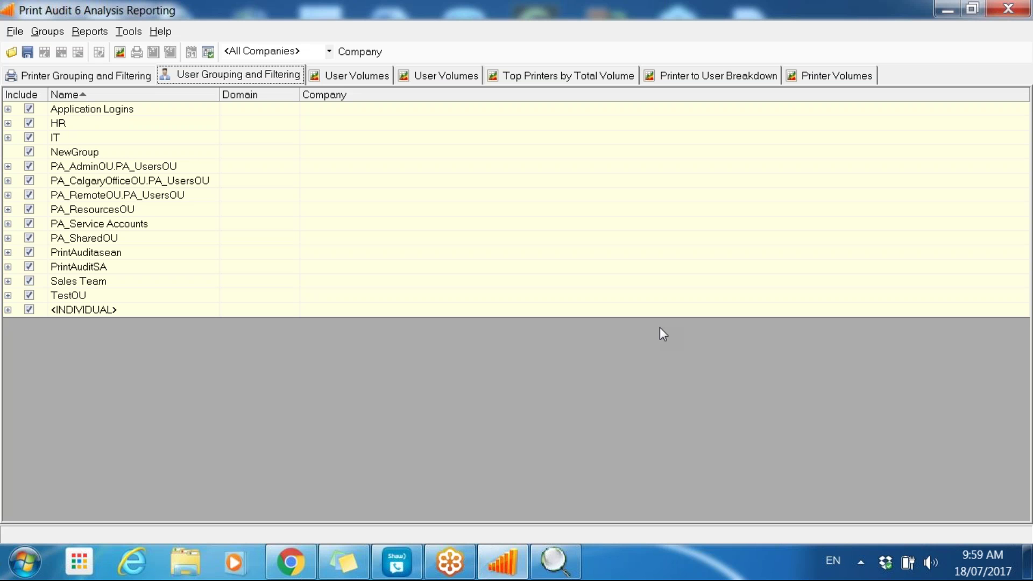
# - Expand the Application Logins, HR and IT groups to examine their members, and collapse them again
pyautogui.click(8, 109)
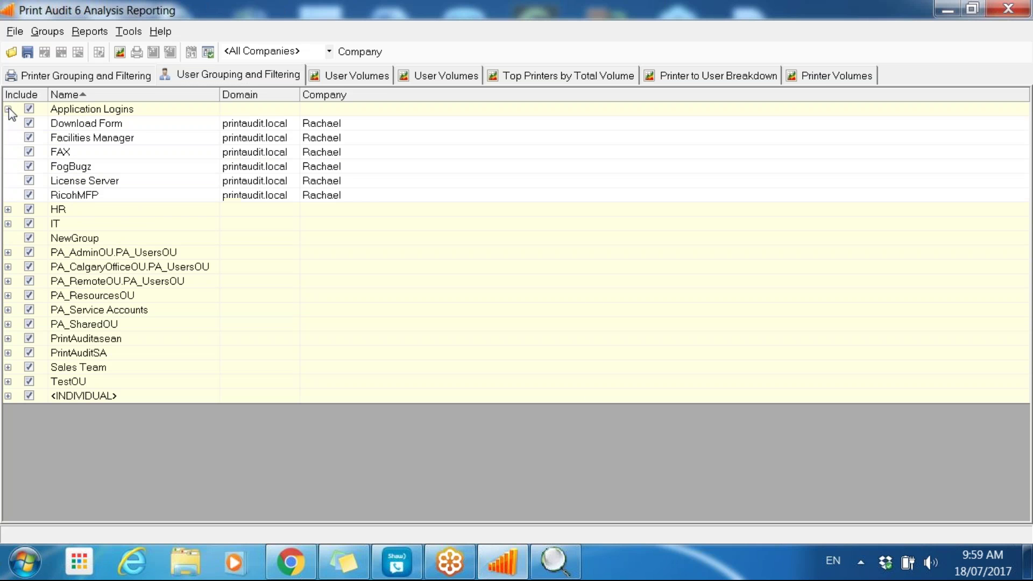
pyautogui.click(8, 209)
pyautogui.click(8, 281)
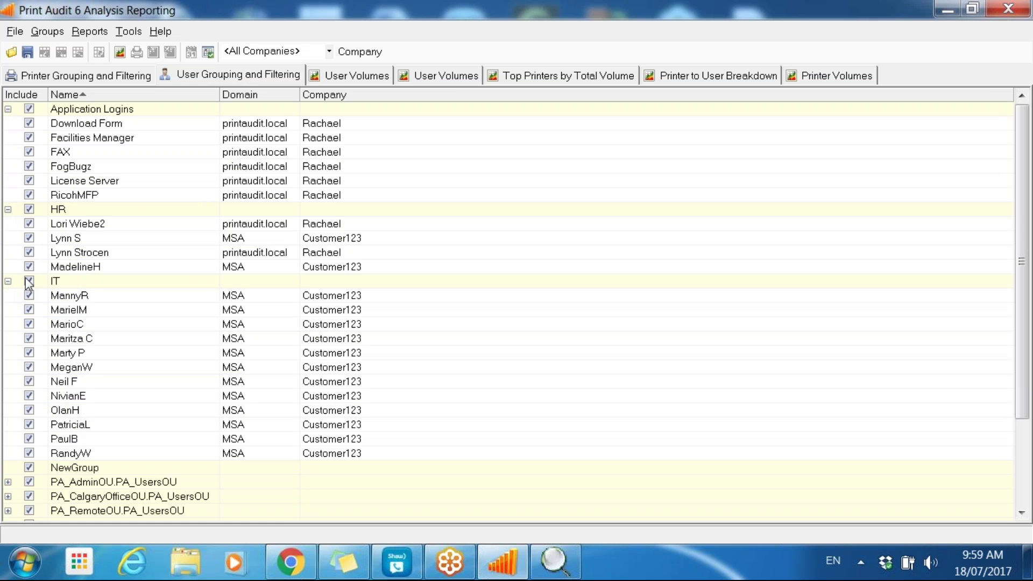
pyautogui.scroll(-3, 157, 276)
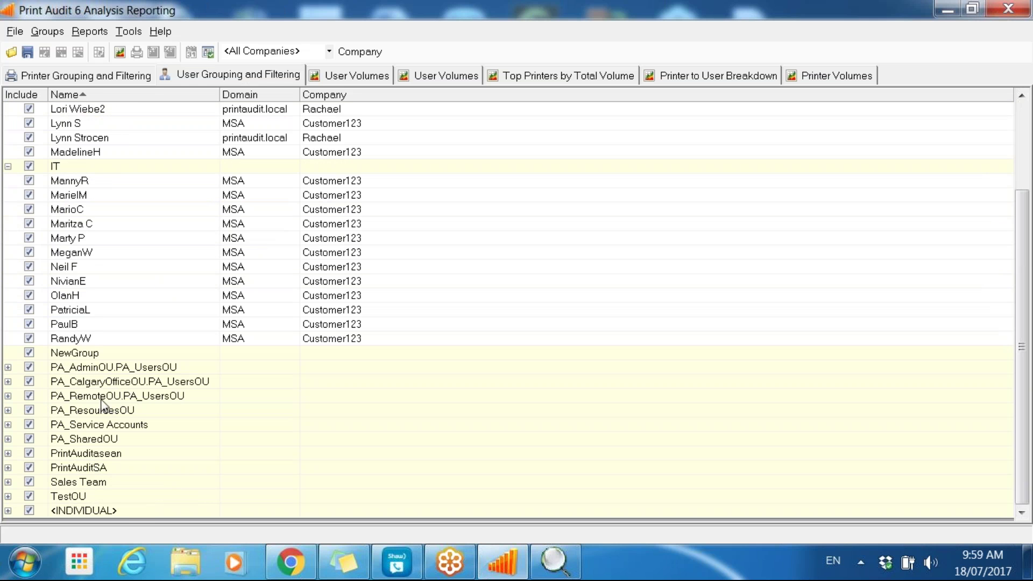
pyautogui.click(8, 167)
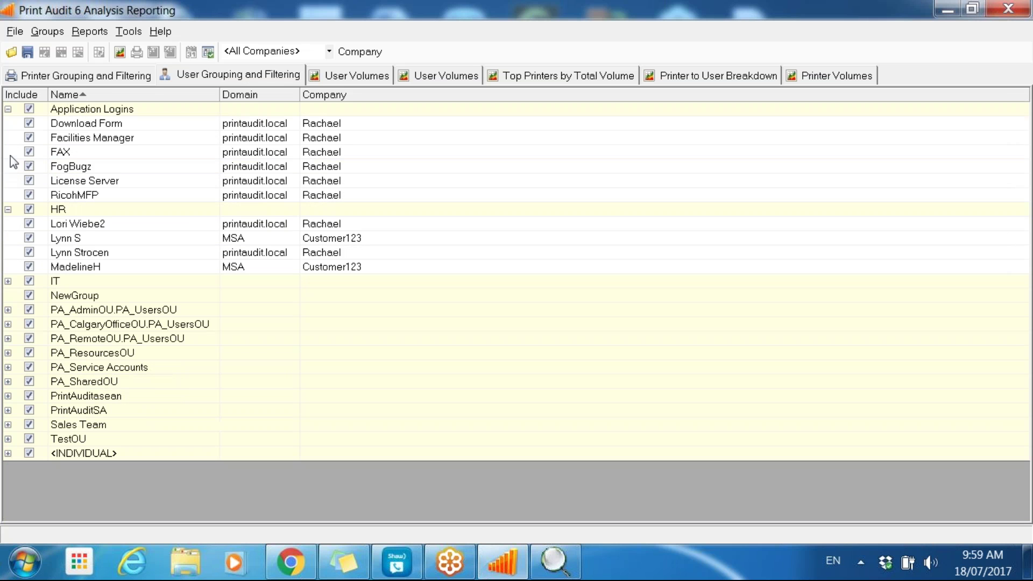
pyautogui.click(8, 109)
pyautogui.click(8, 123)
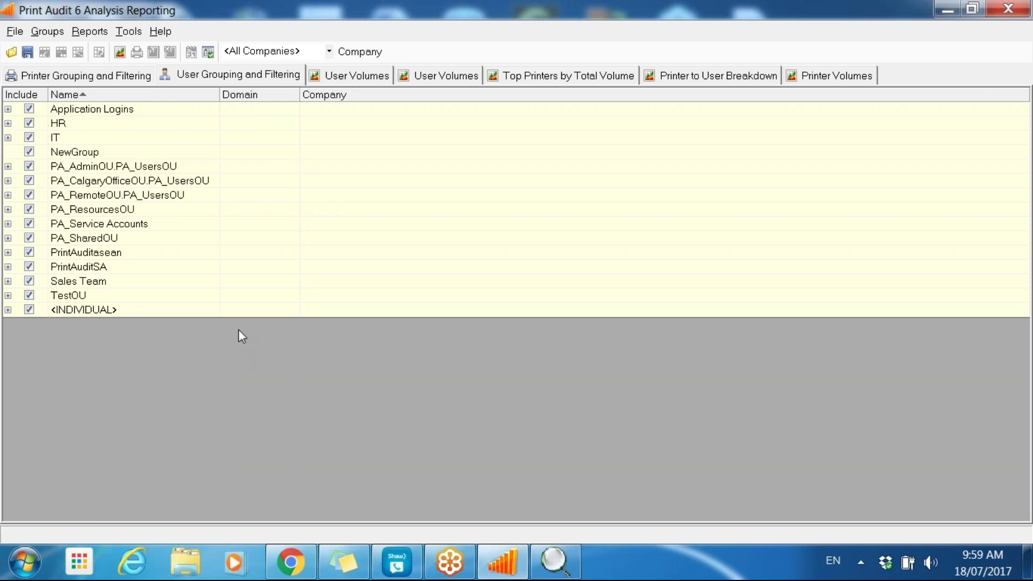
# - Switch back to Job Manager, look at the file types offered for exporting the report, and cancel the export
pyautogui.click(556, 562)
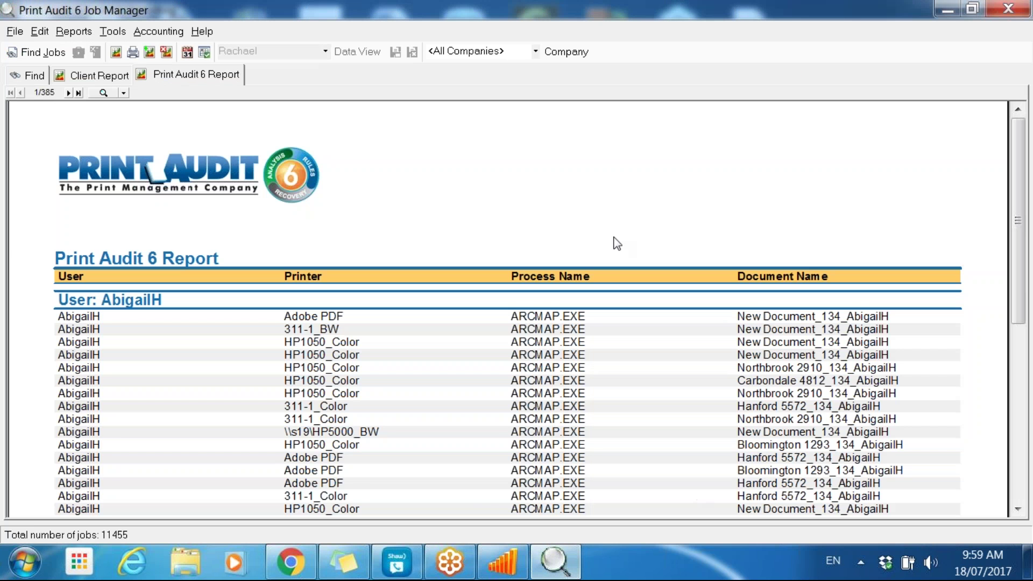
pyautogui.scroll(-1, 441, 213)
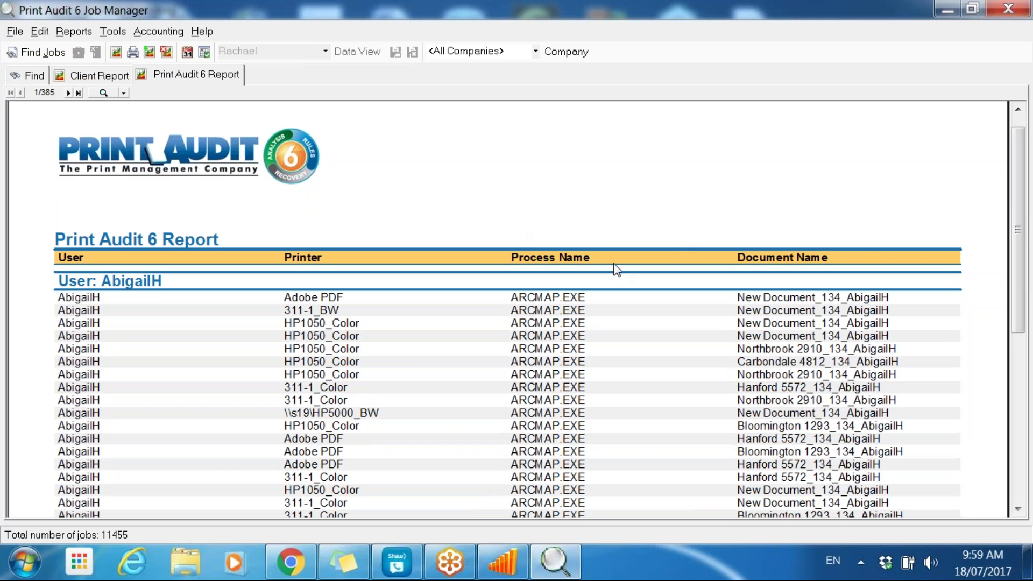
pyautogui.click(114, 31)
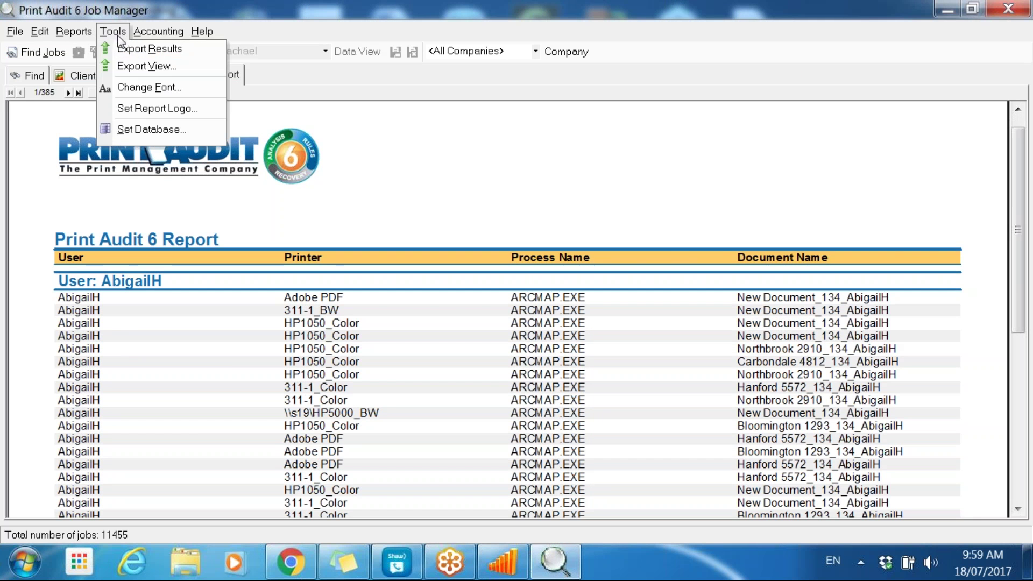
pyautogui.press('Left')
pyautogui.press('Down')
pyautogui.press('Return')
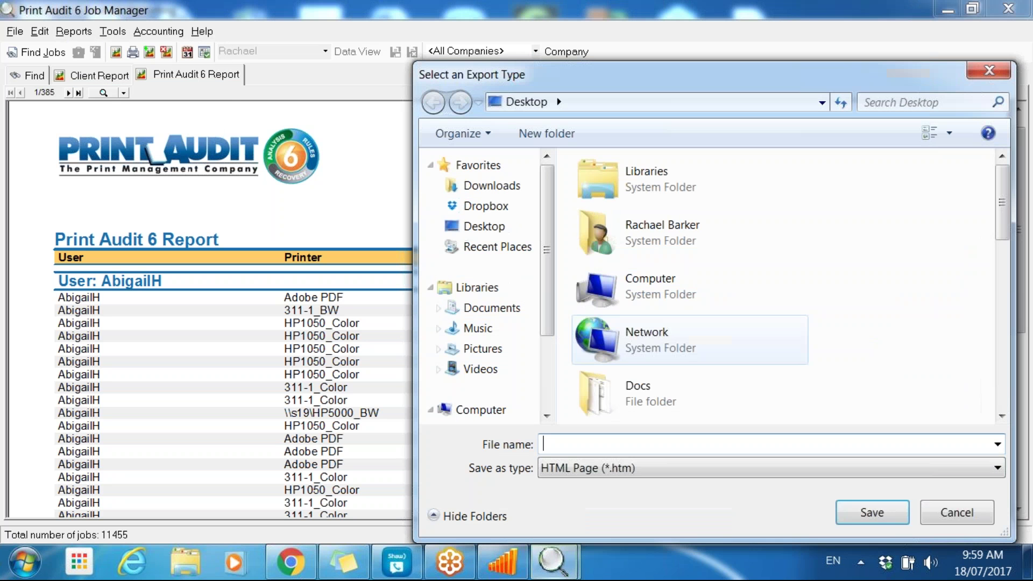
pyautogui.click(985, 476)
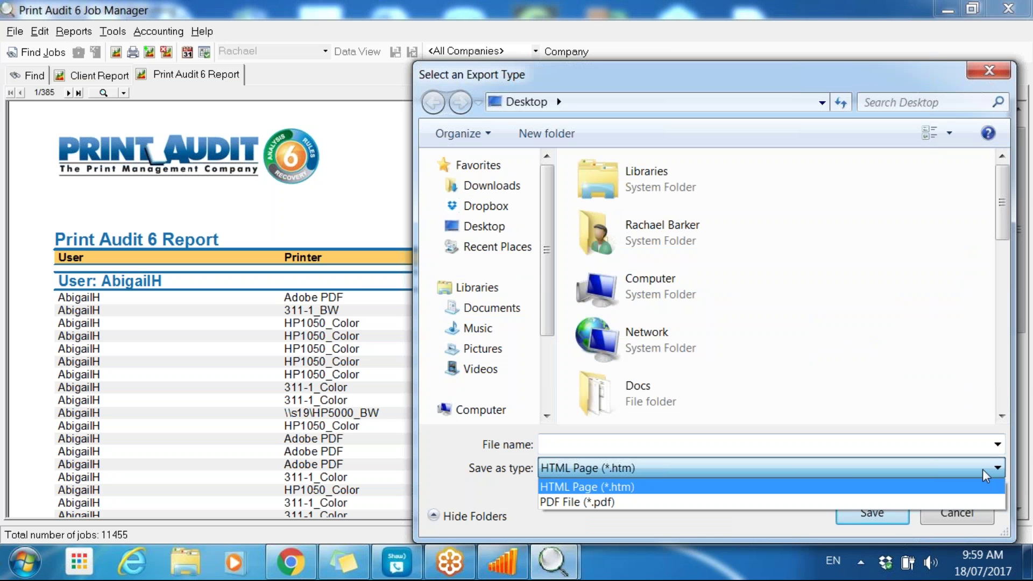
pyautogui.click(738, 518)
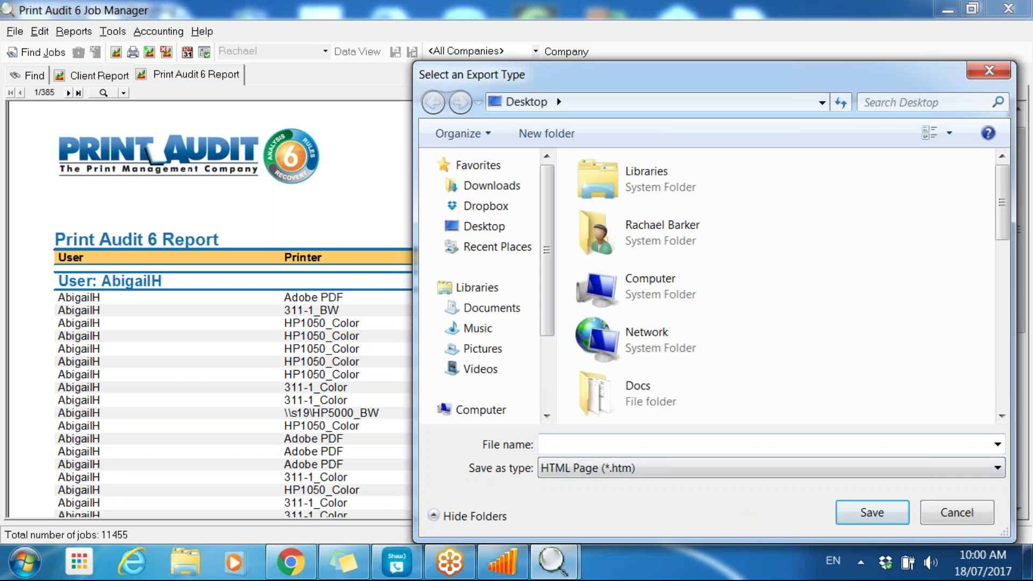
pyautogui.click(948, 515)
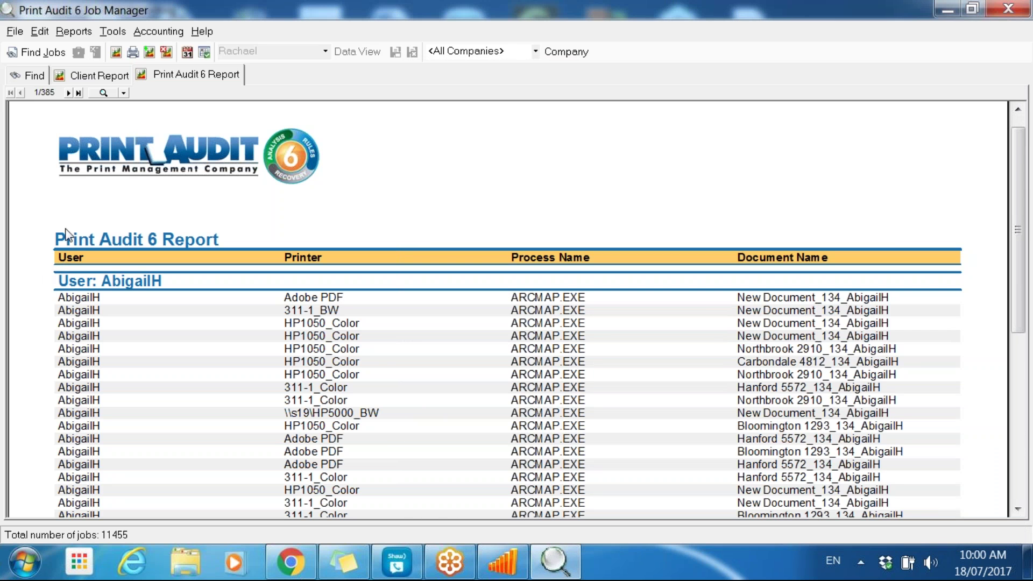
# - Look over the format options and detail columns of the default flat file configuration for exporting job results, and close without exporting
pyautogui.click(116, 35)
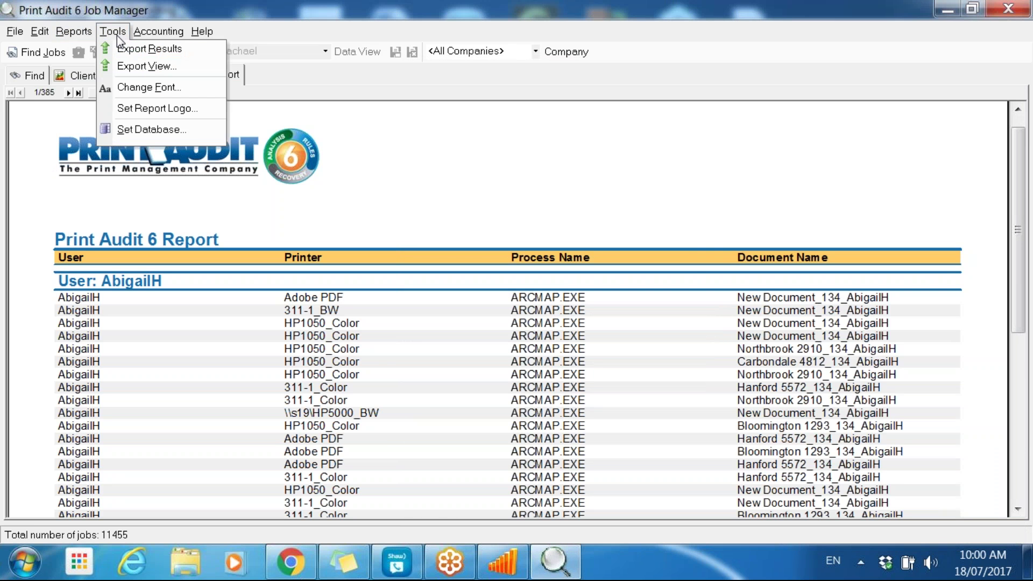
pyautogui.click(146, 51)
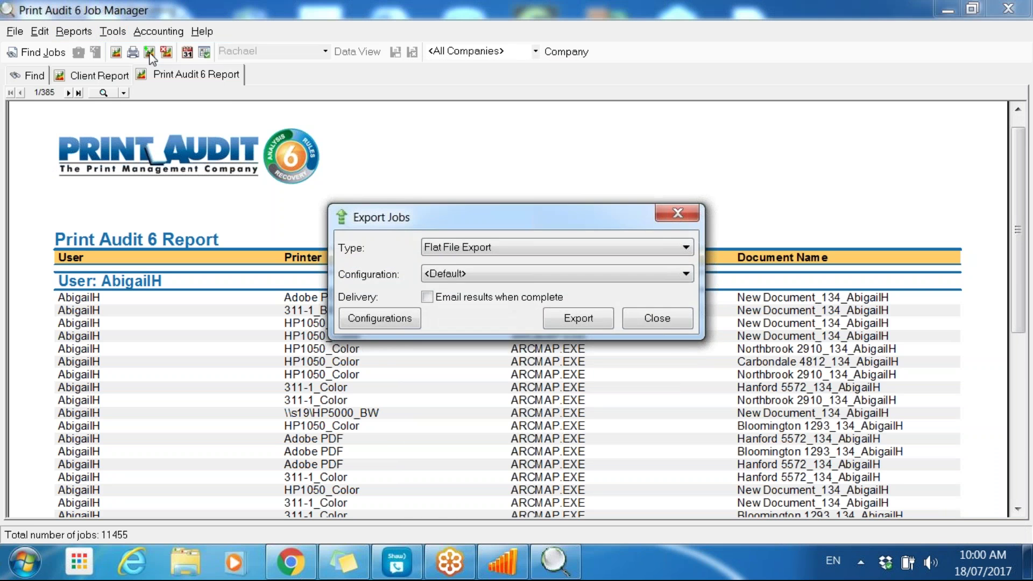
pyautogui.click(379, 318)
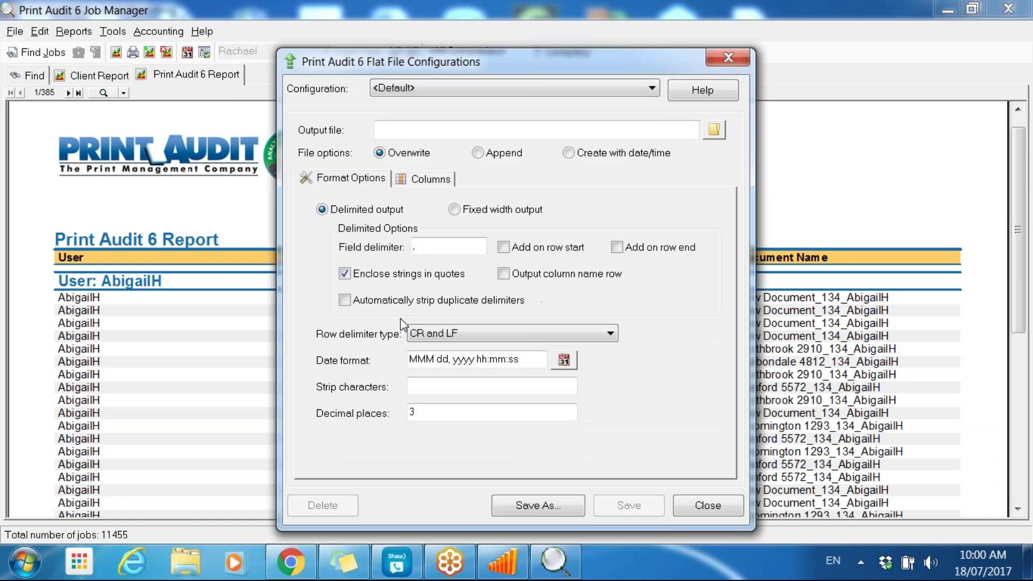
pyautogui.click(419, 180)
pyautogui.moveTo(682, 264); pyautogui.dragTo(673, 438)
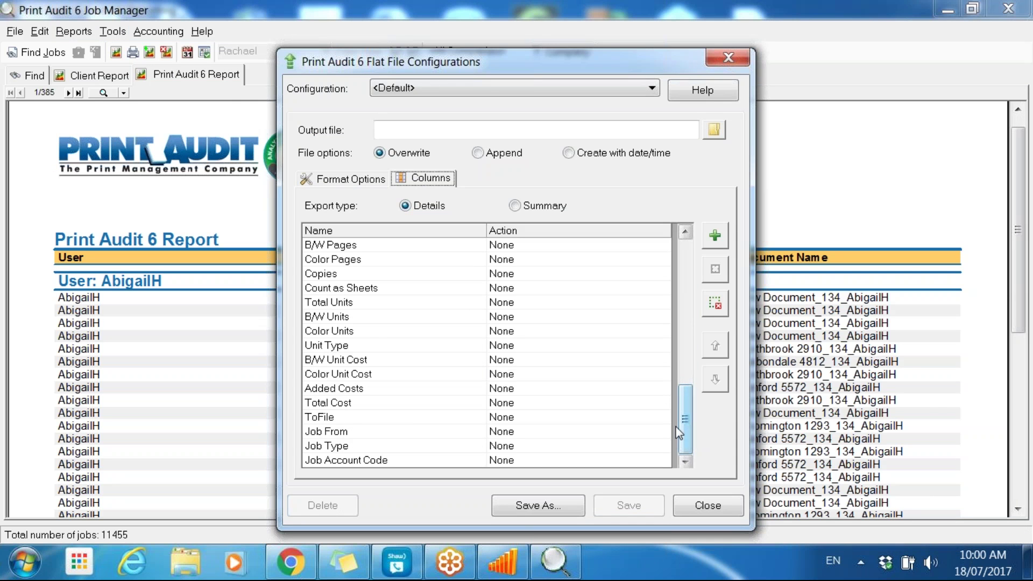
pyautogui.click(684, 257)
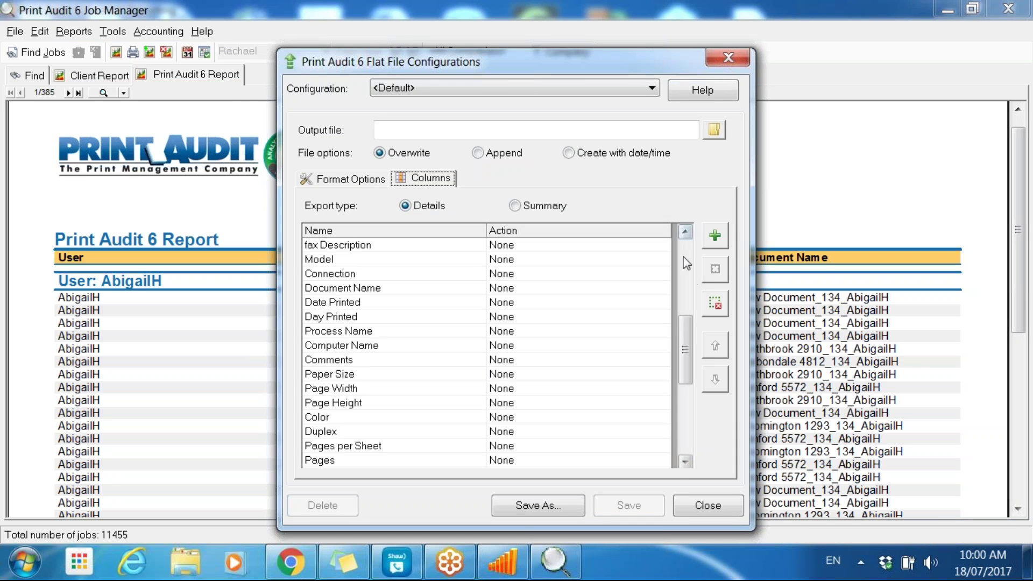
pyautogui.click(683, 299)
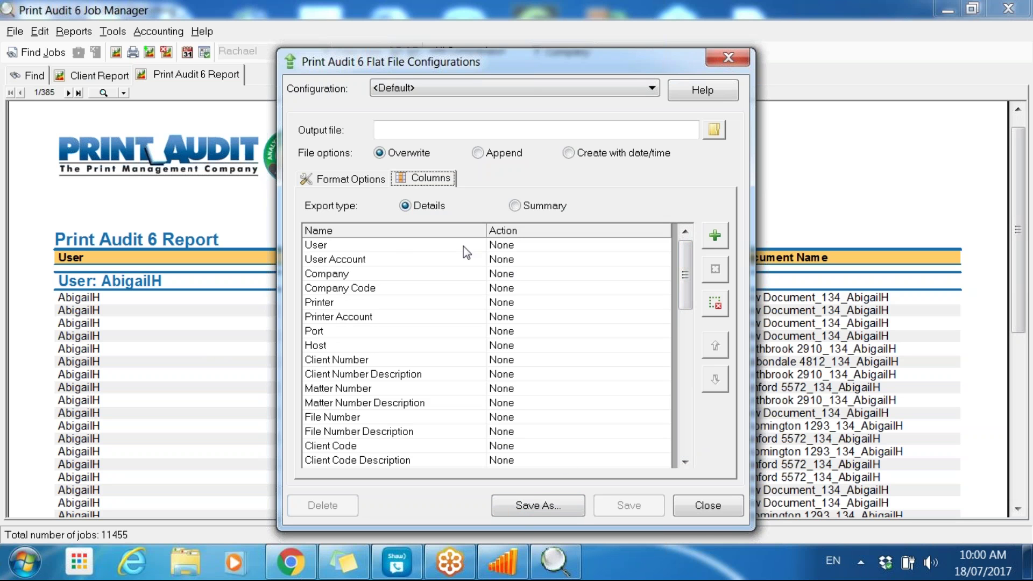
pyautogui.click(707, 510)
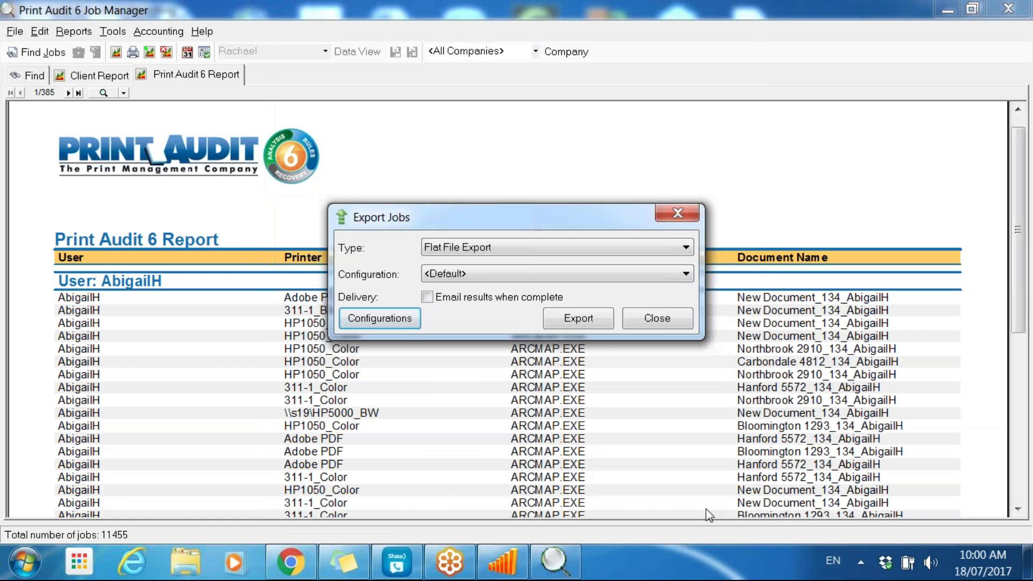
pyautogui.click(653, 316)
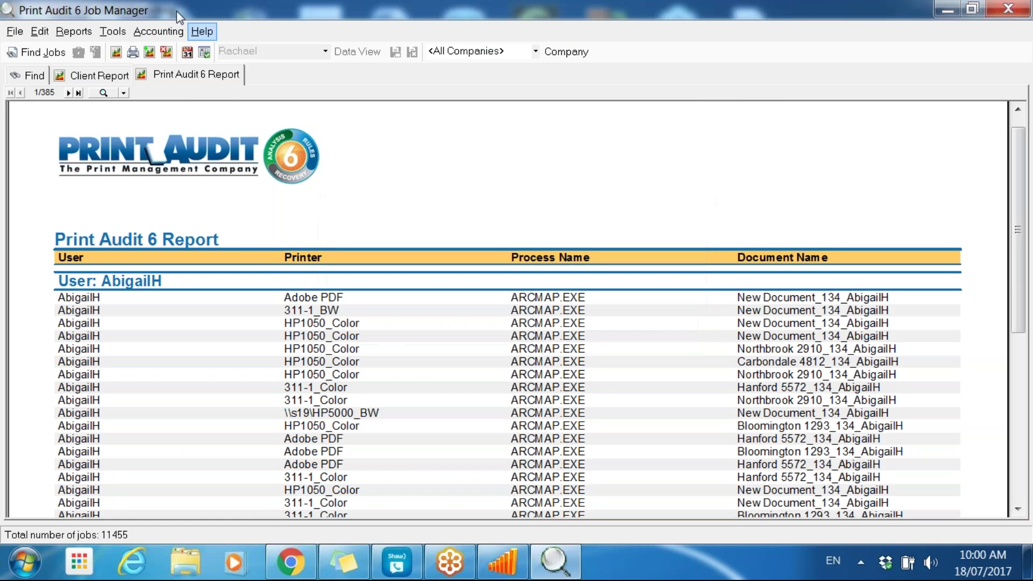
# - Try to schedule the Print Audit 6 Report built from the 'All' date range
pyautogui.click(112, 31)
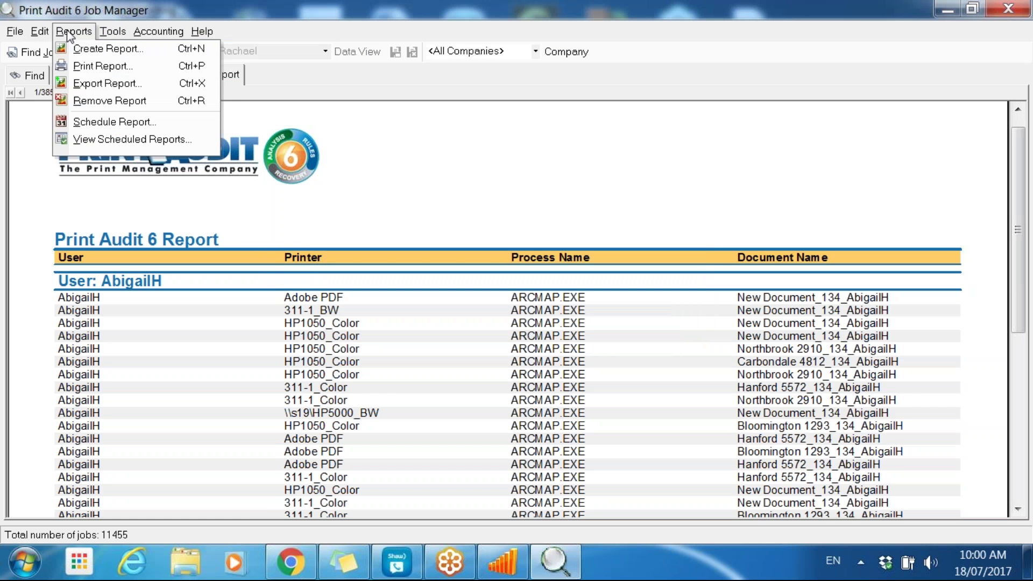
pyautogui.click(122, 121)
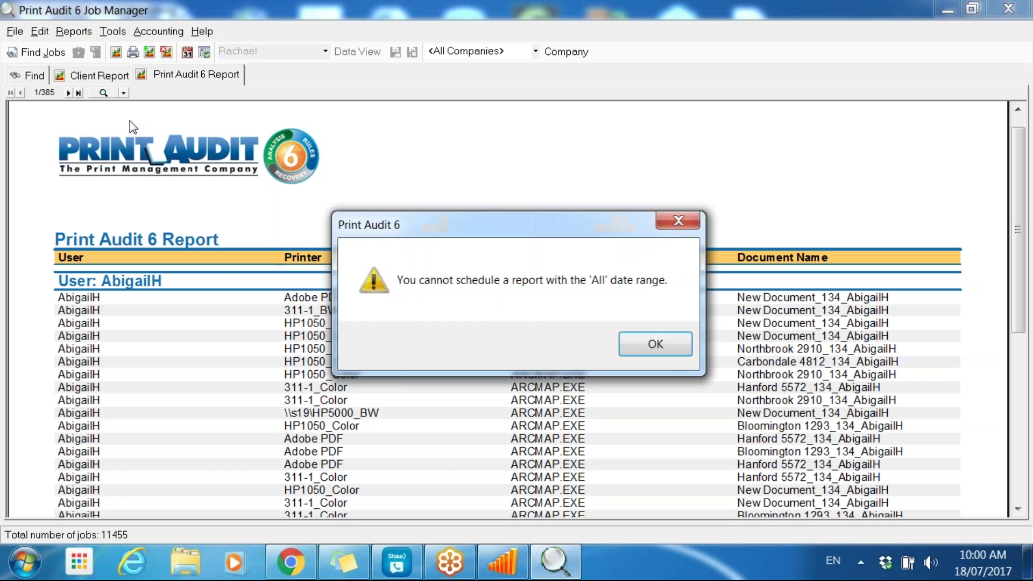
pyautogui.click(654, 345)
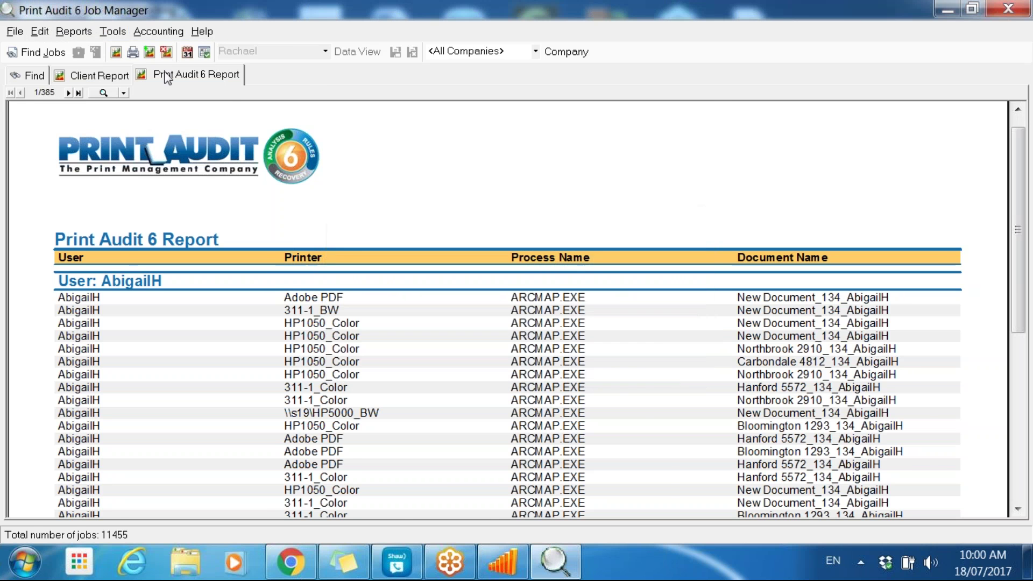
# - Find the jobs printed This Year, accepting the removal of all existing reports
pyautogui.click(81, 77)
pyautogui.click(33, 75)
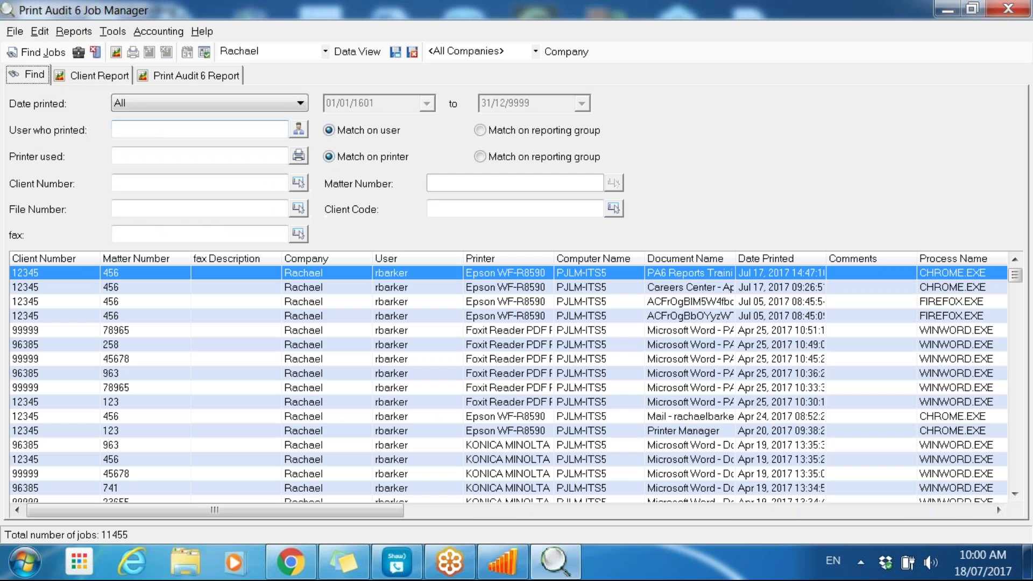
pyautogui.click(296, 104)
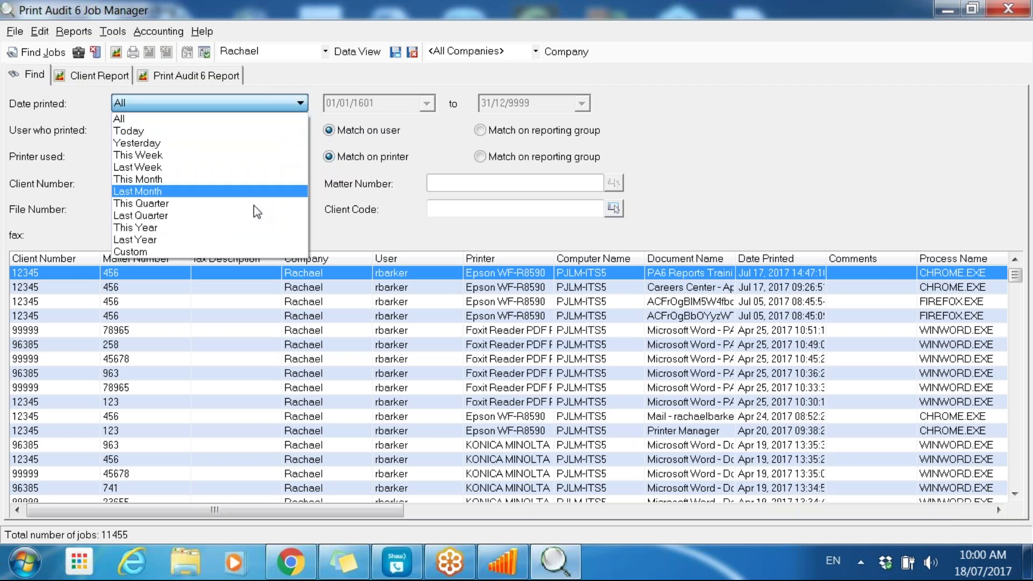
pyautogui.click(249, 235)
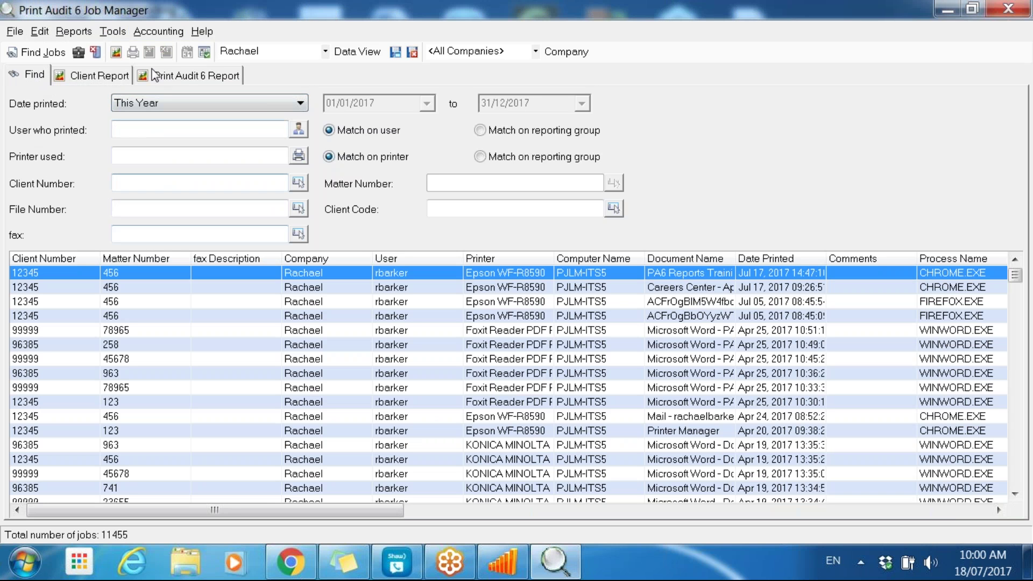
pyautogui.click(53, 55)
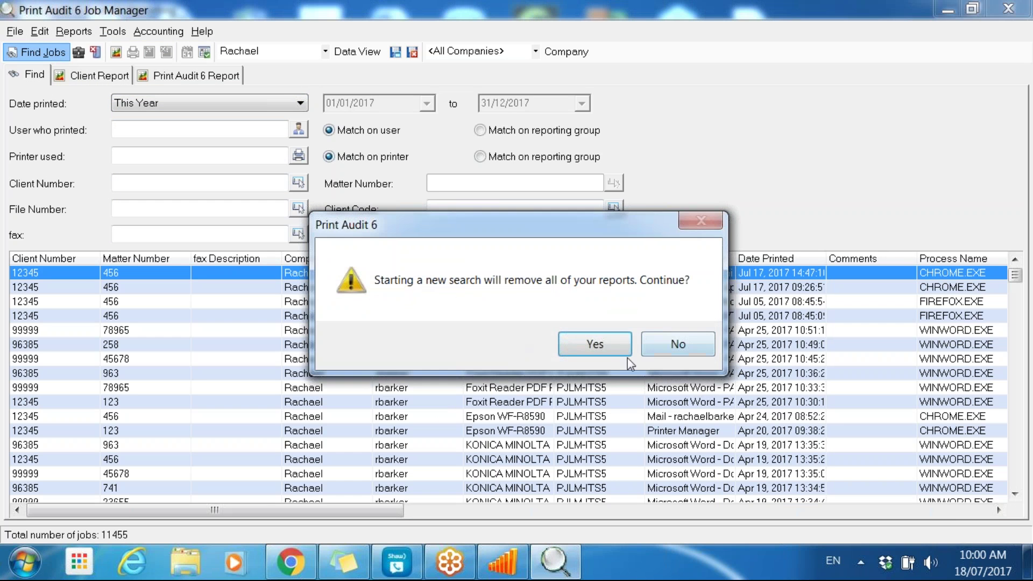
pyautogui.click(592, 339)
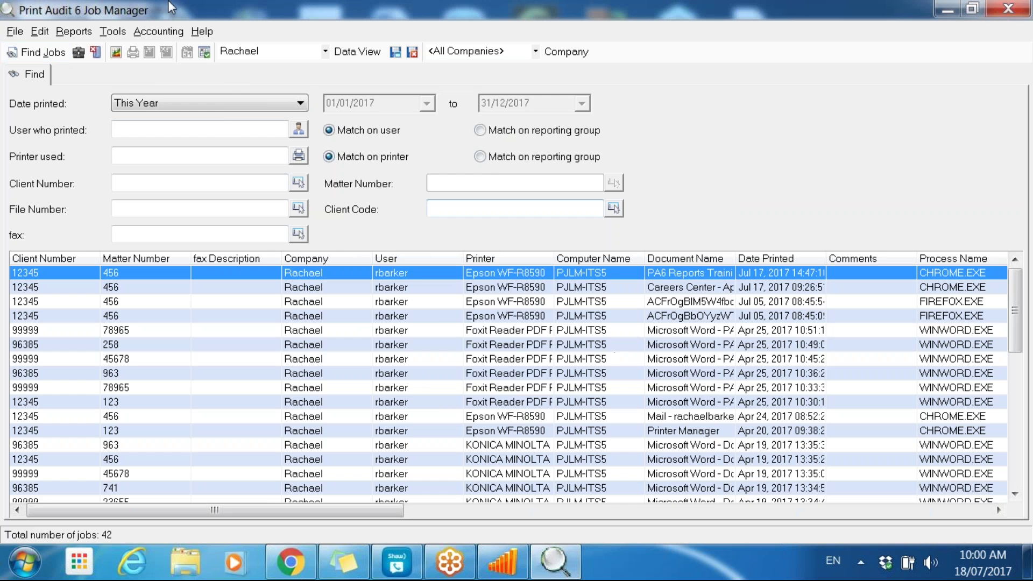
# - Build the saved Client Report from the jobs found for This Year
pyautogui.click(73, 32)
pyautogui.click(97, 48)
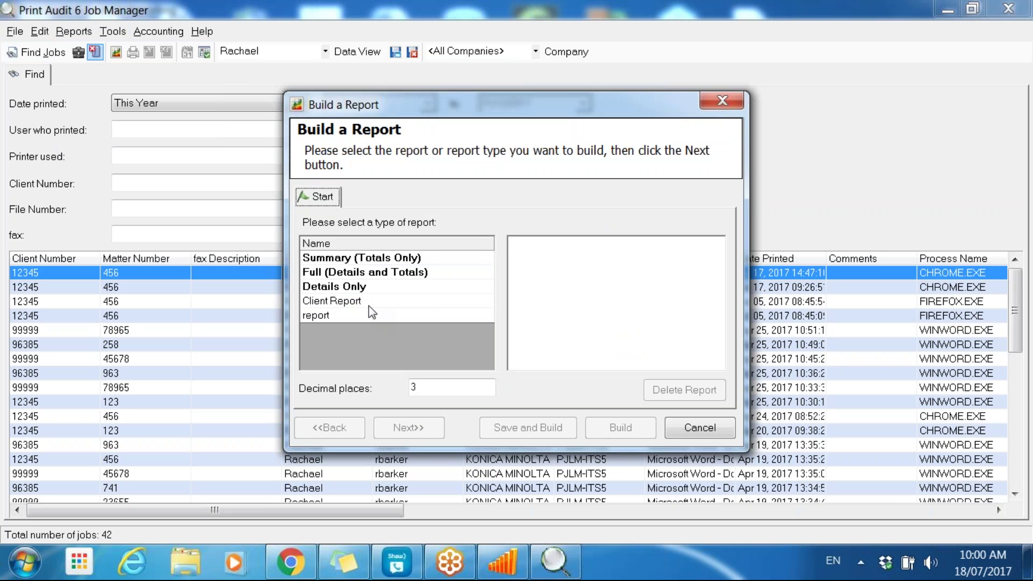
pyautogui.click(361, 302)
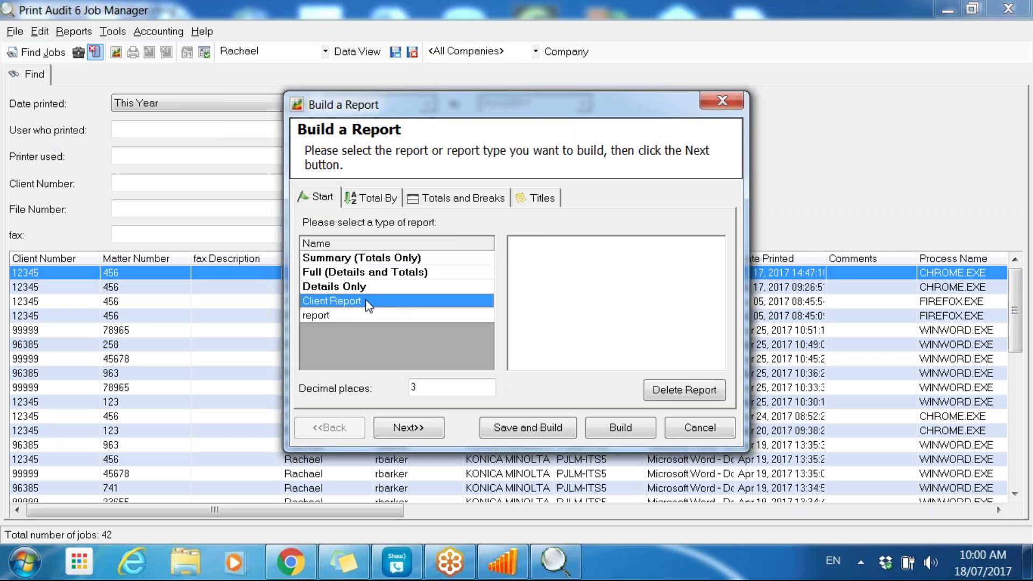
pyautogui.click(612, 429)
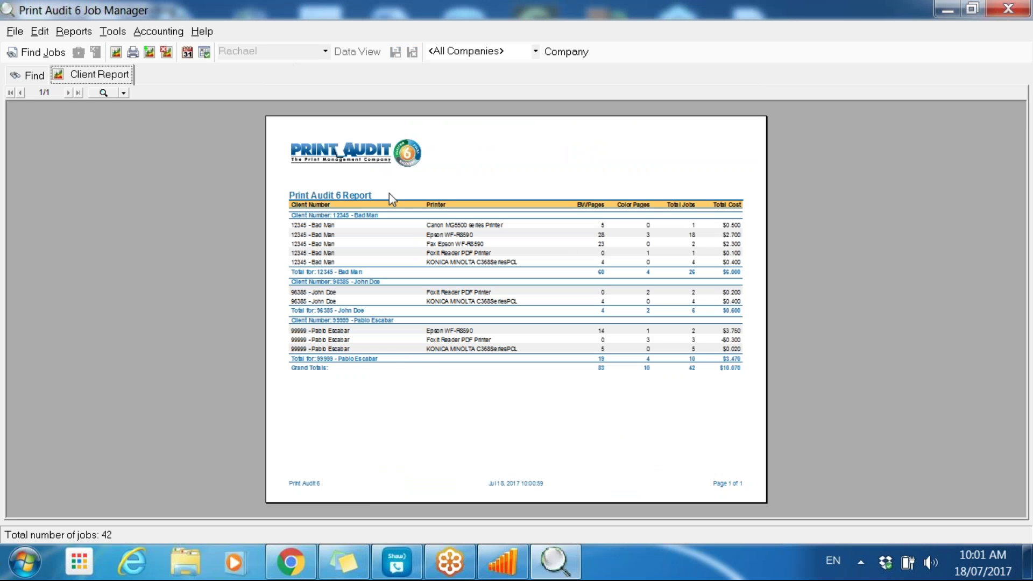
pyautogui.click(105, 92)
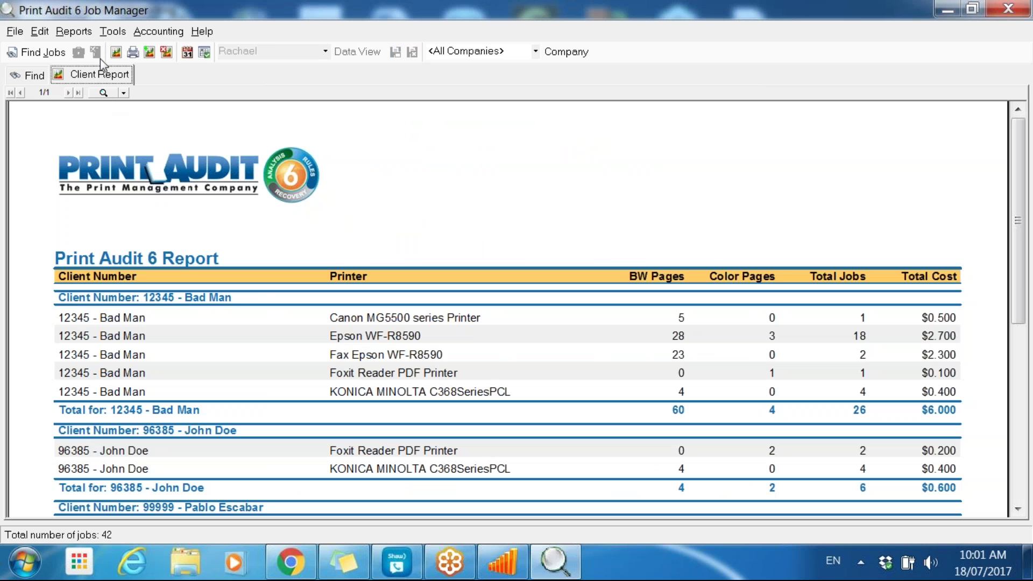
# - Look over the run frequencies offered for scheduling the Client Report, cancel scheduling, and read the report down to its grand totals
pyautogui.click(74, 31)
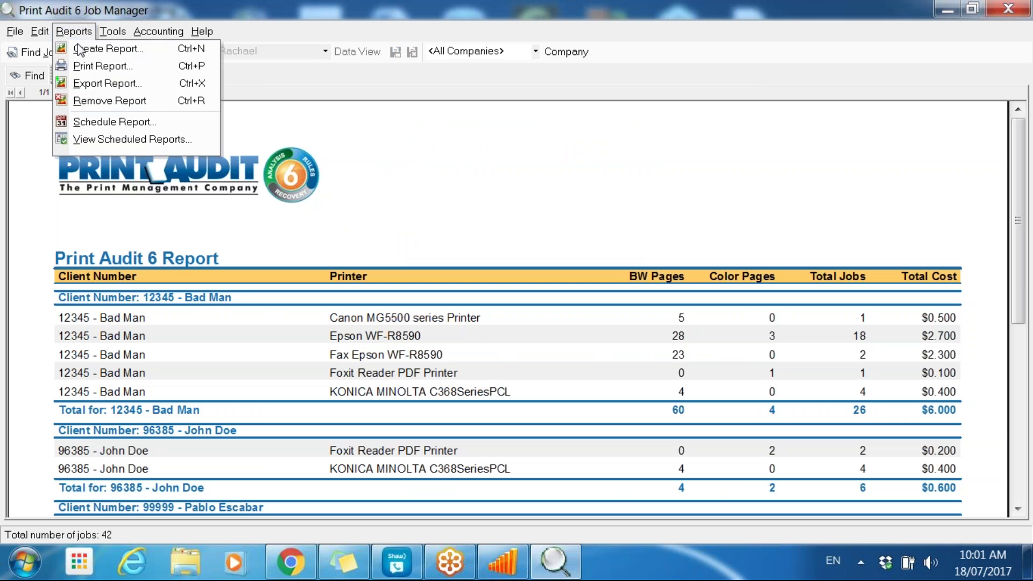
pyautogui.click(129, 124)
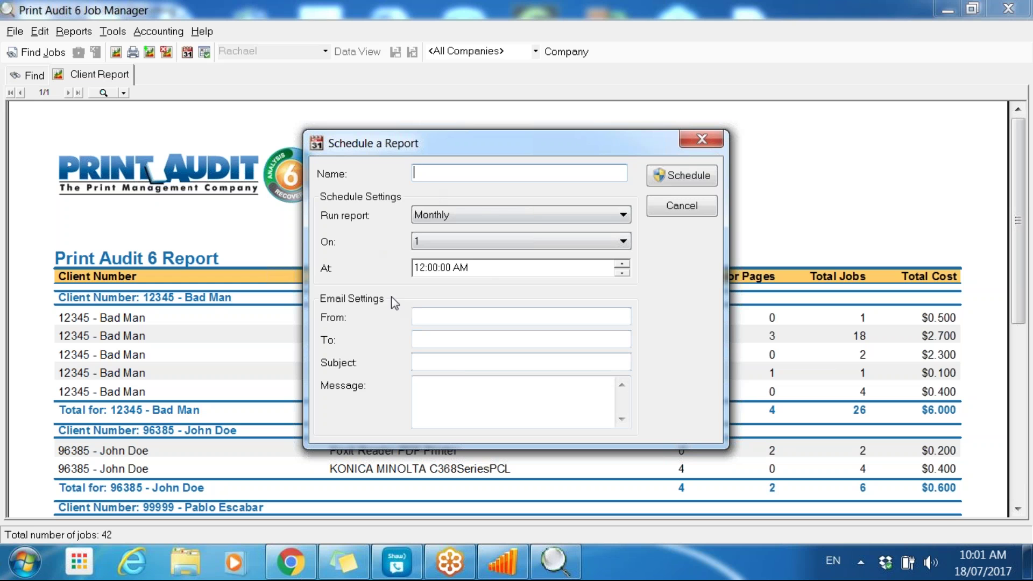
pyautogui.click(467, 215)
pyautogui.click(491, 215)
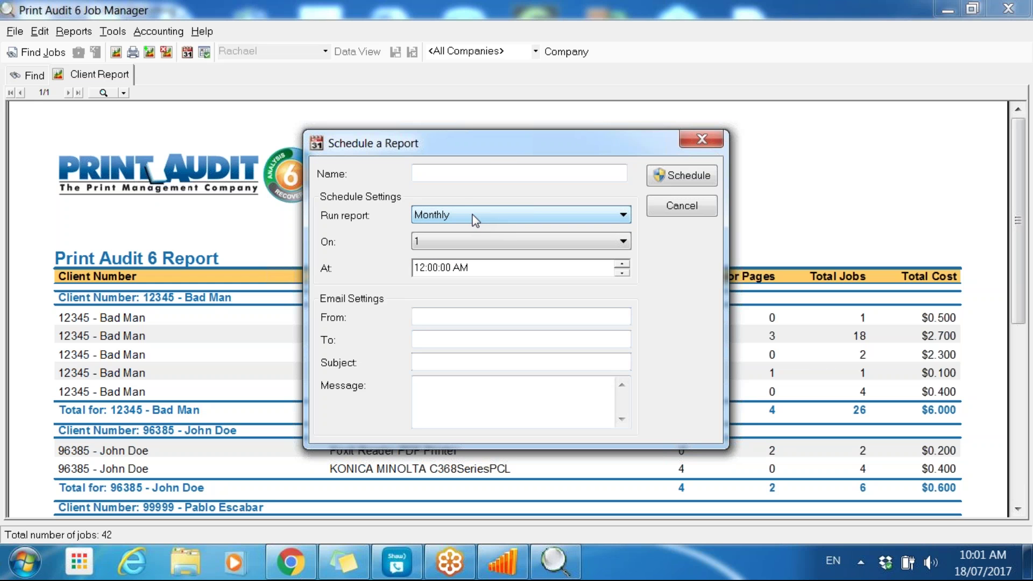
pyautogui.click(475, 218)
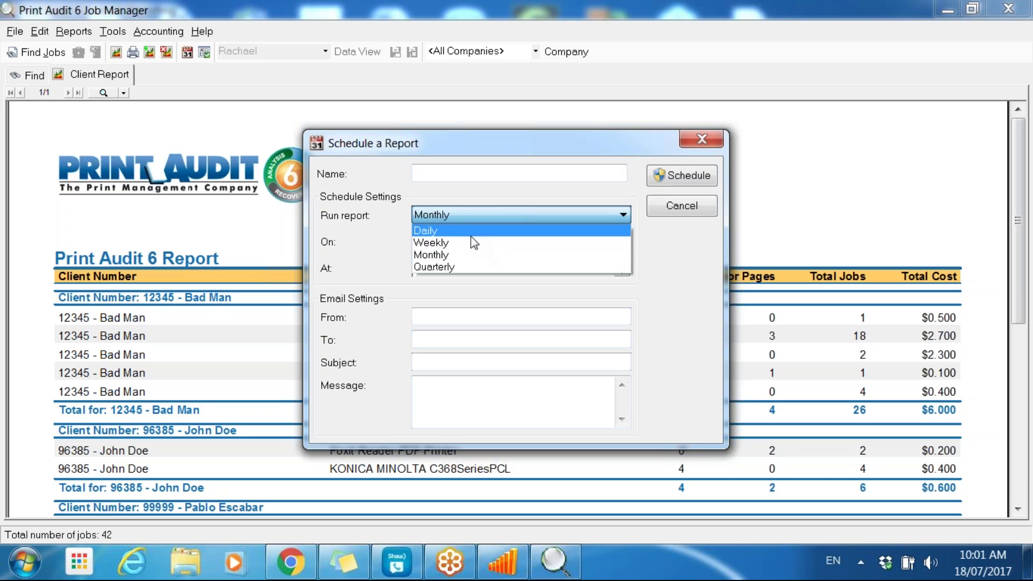
pyautogui.click(697, 287)
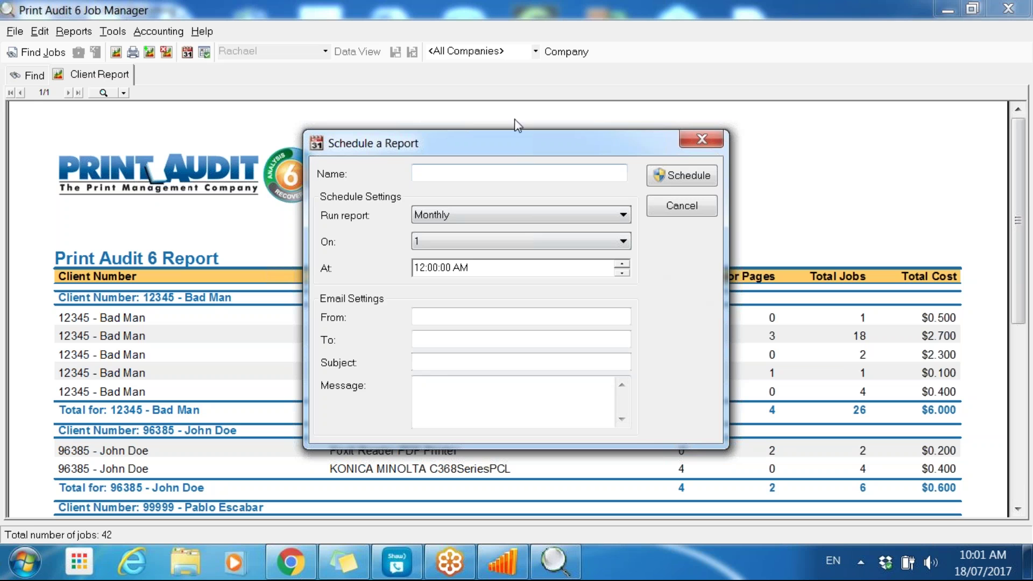
pyautogui.click(681, 204)
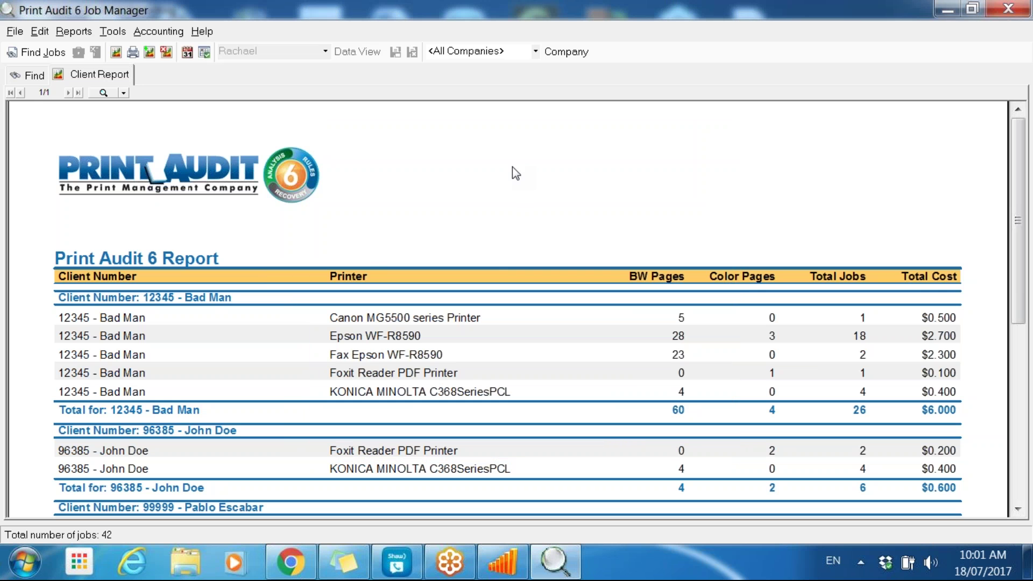
pyautogui.scroll(-3, 496, 267)
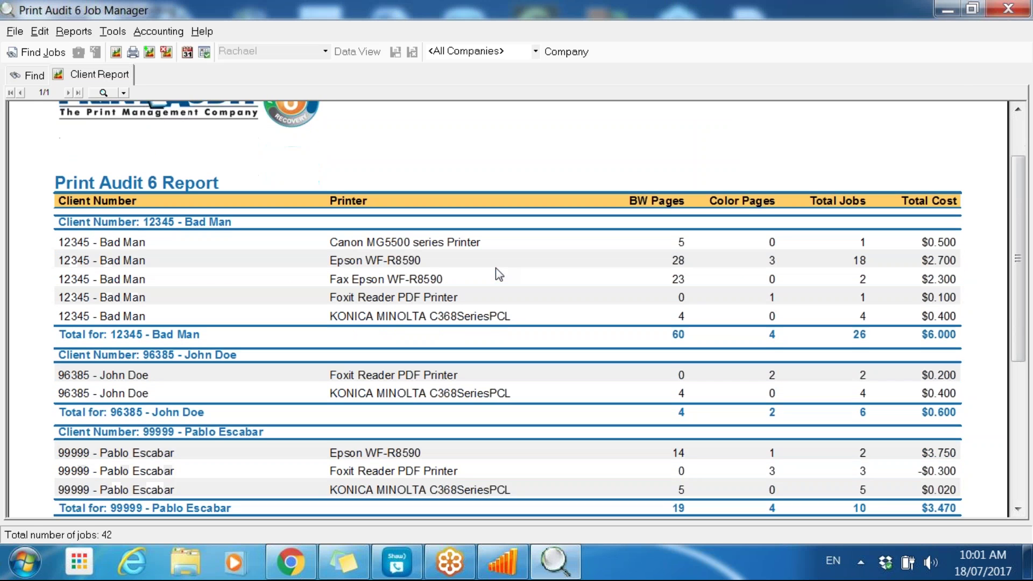
pyautogui.scroll(-5, 495, 268)
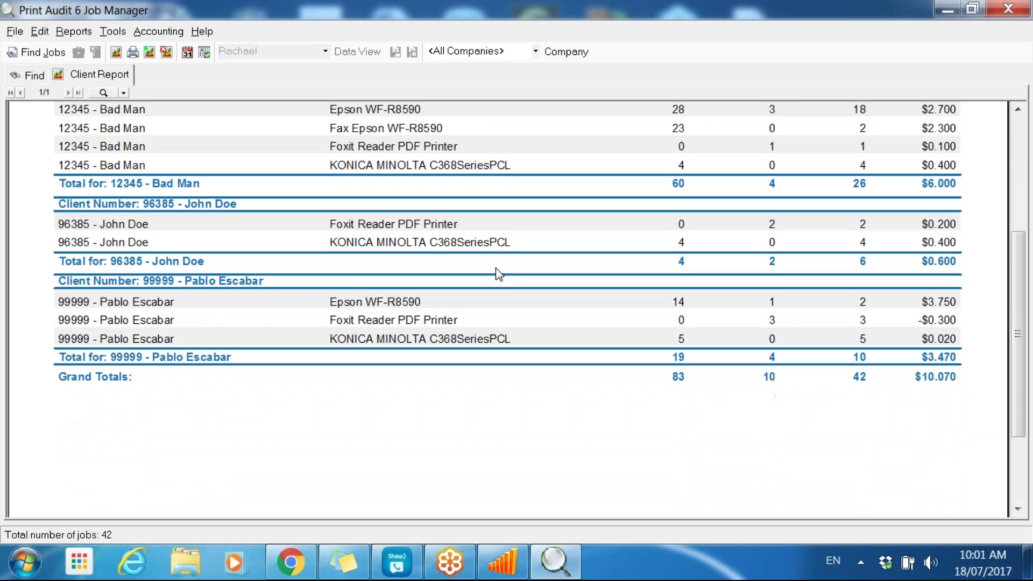
pyautogui.scroll(8, 495, 268)
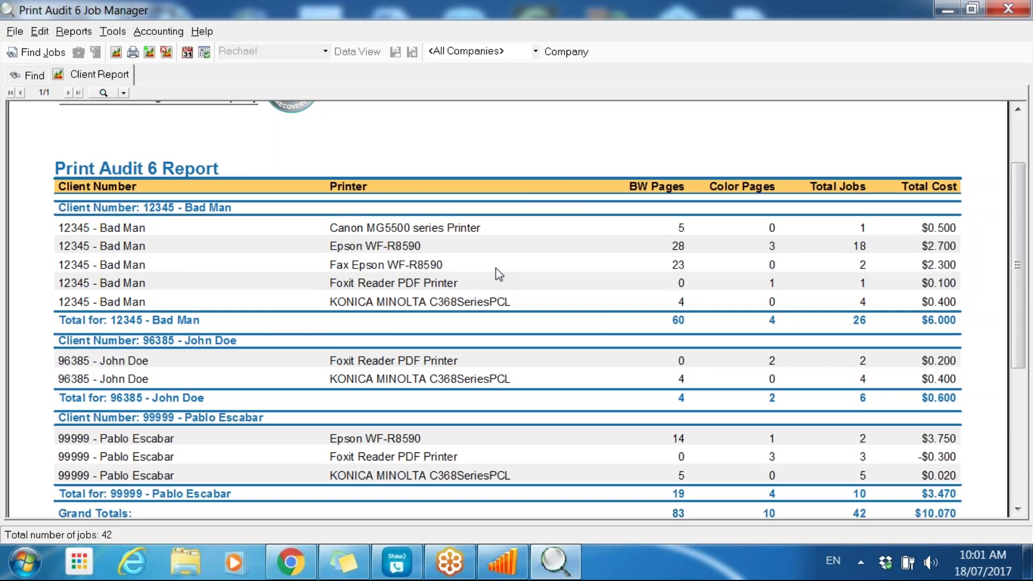
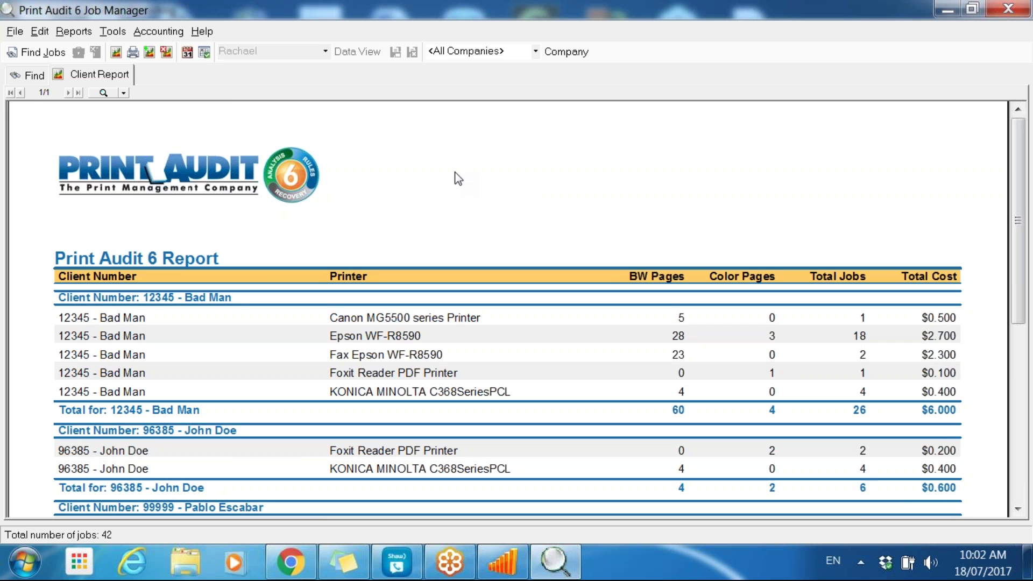
# - Launch the Print Audit 6 Job Merge Wizard from the advanced tools
pyautogui.click(26, 563)
pyautogui.click(59, 479)
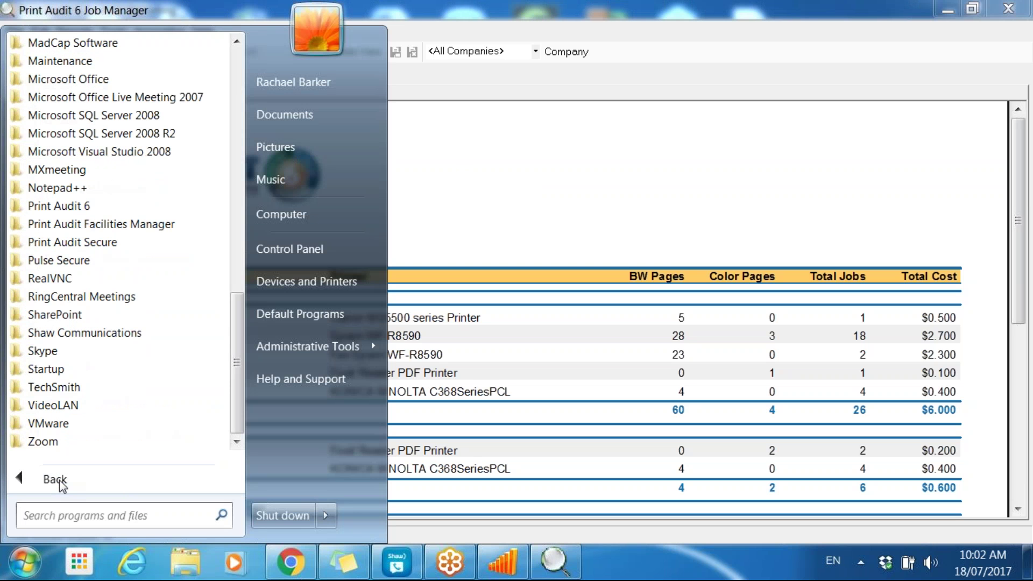
pyautogui.click(89, 211)
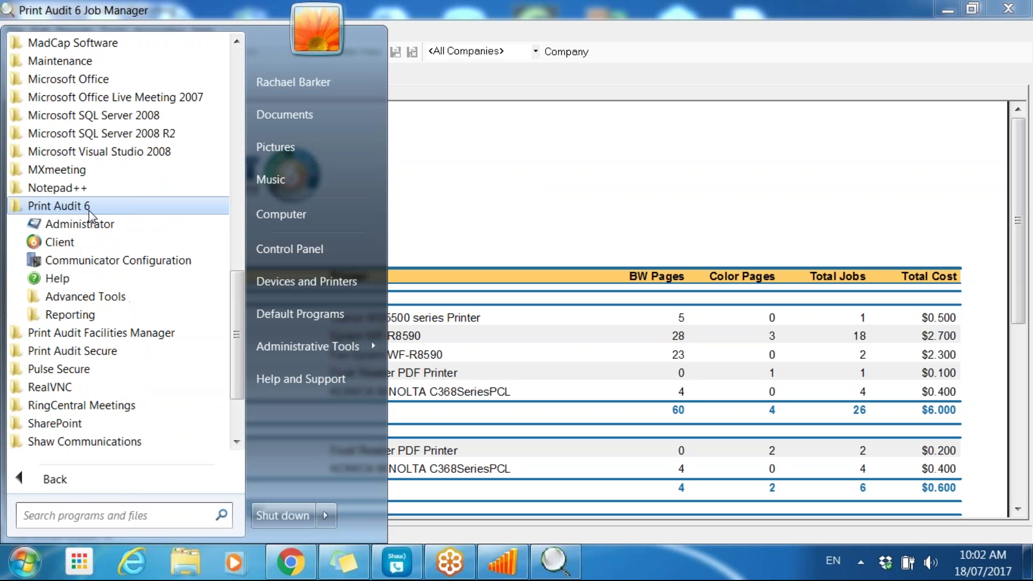
pyautogui.click(125, 297)
pyautogui.click(108, 369)
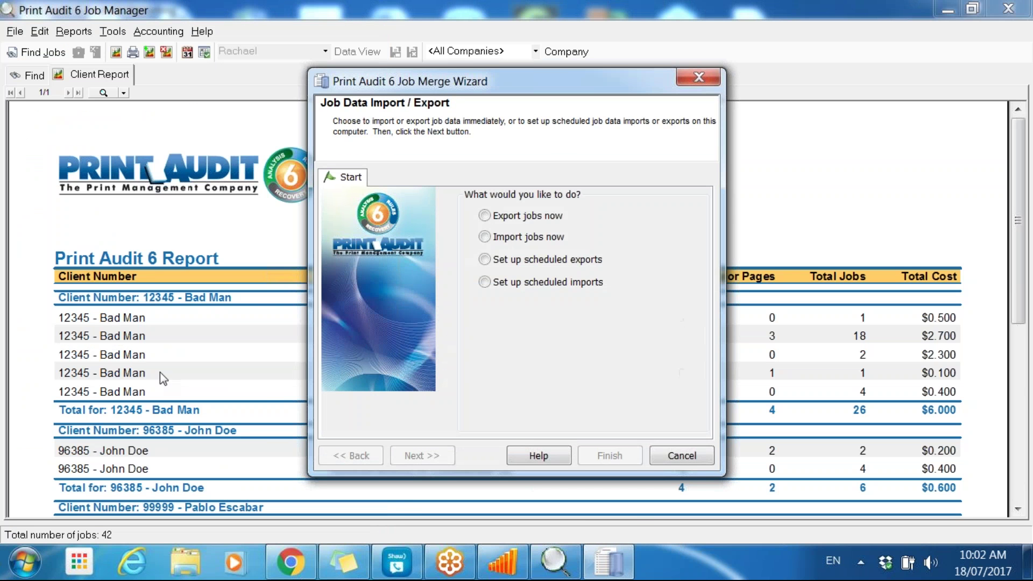
# - Choose to export jobs now, using the printaudit on pjlm-its5 database as the source
pyautogui.click(531, 218)
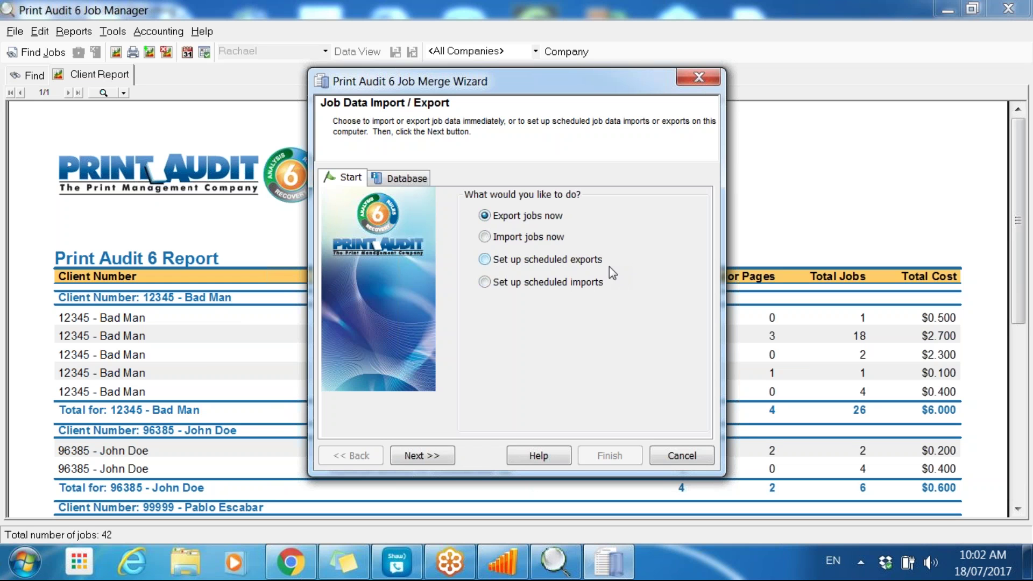
pyautogui.click(494, 260)
pyautogui.click(520, 222)
pyautogui.click(419, 456)
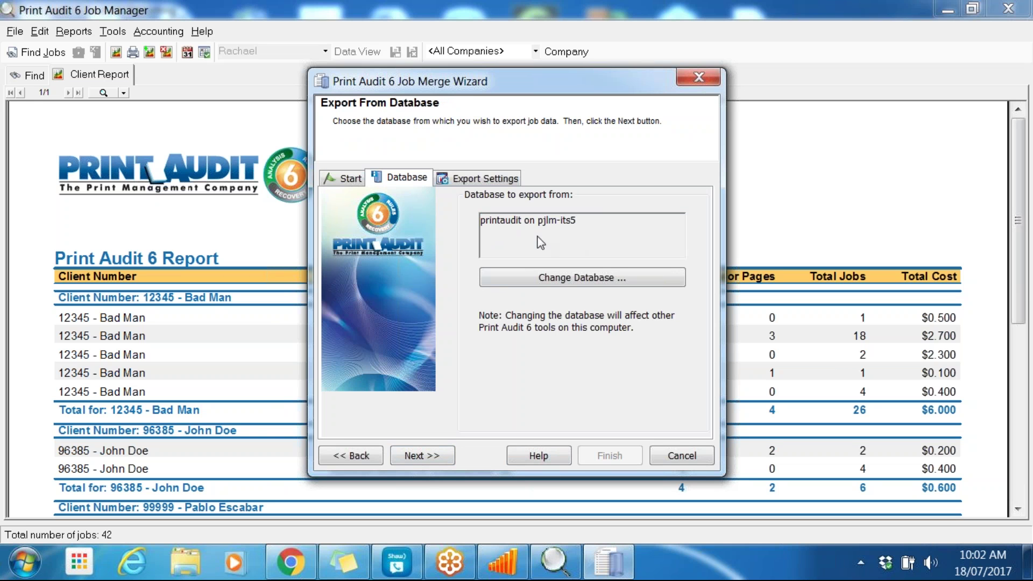
pyautogui.click(421, 456)
# - Set the export to jobs only, covering all jobs in the database, and enter Customer123 as the job merge code
pyautogui.click(499, 221)
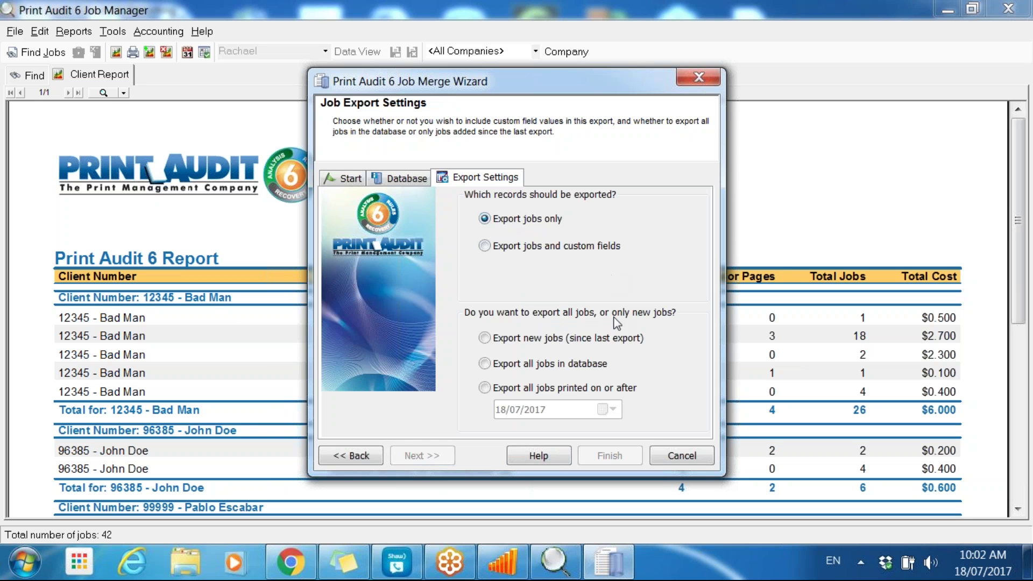
pyautogui.click(506, 370)
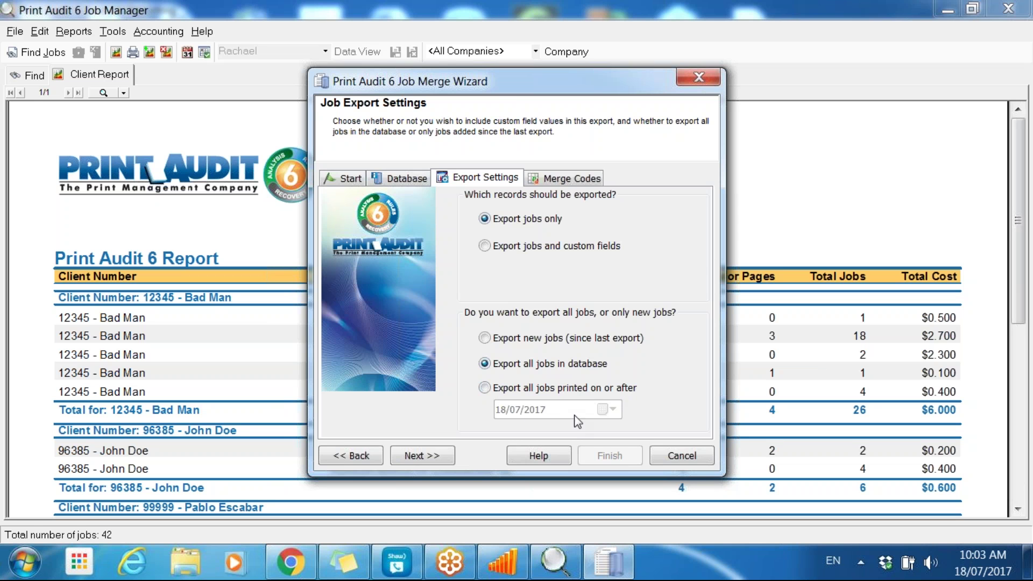
pyautogui.click(427, 456)
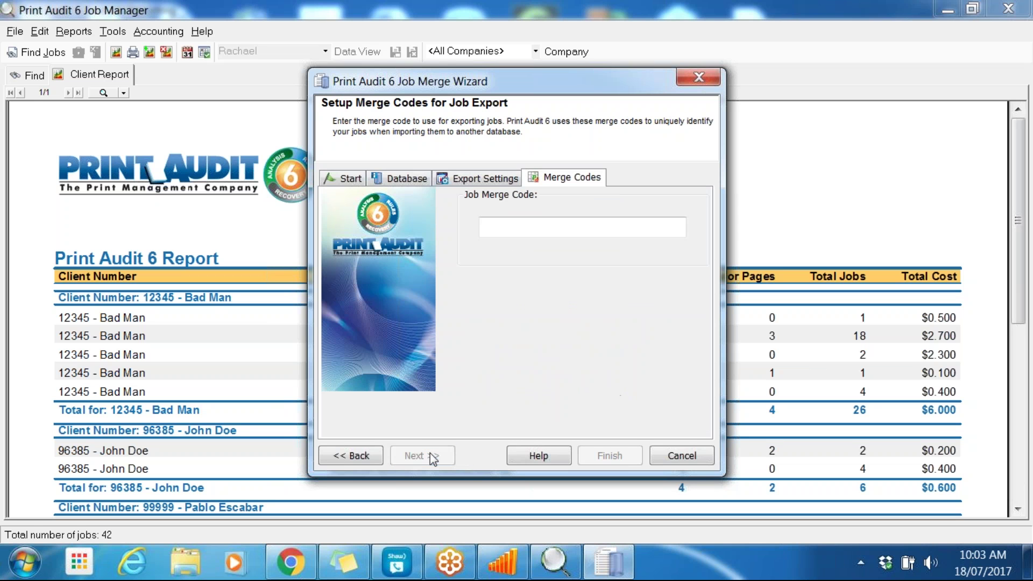
pyautogui.click(504, 229)
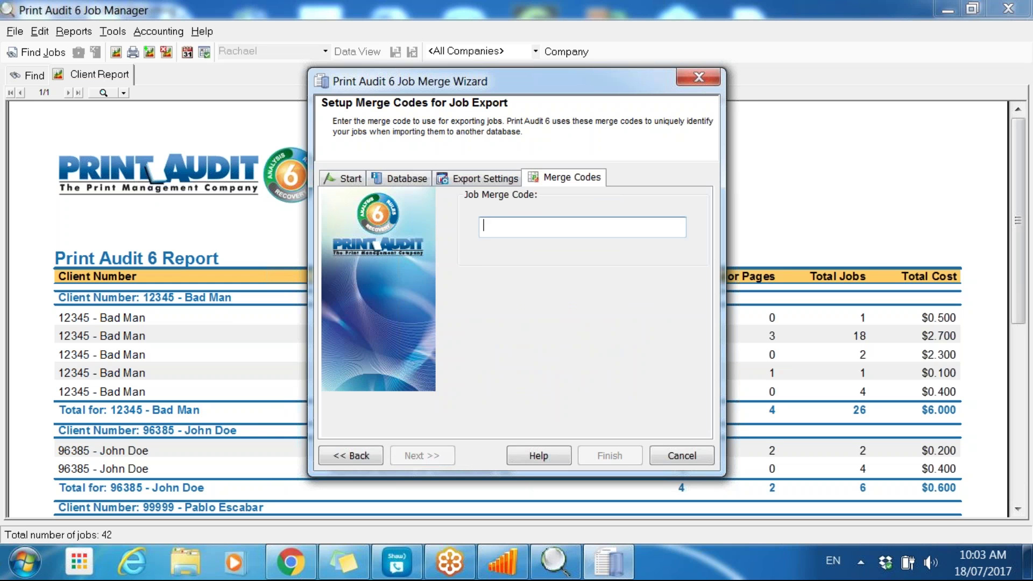
pyautogui.write('Cust')
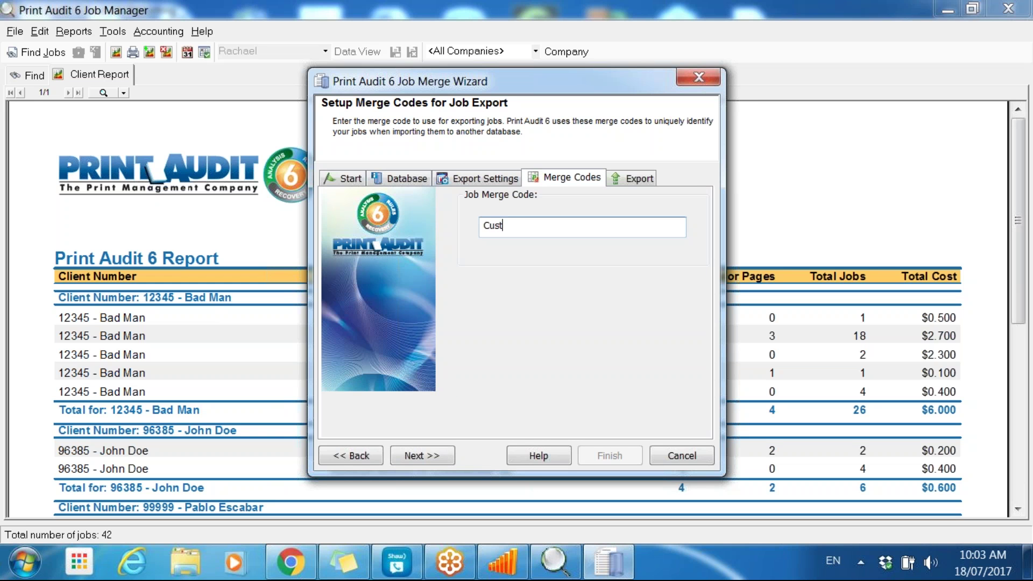
pyautogui.write('omer123')
pyautogui.click(440, 456)
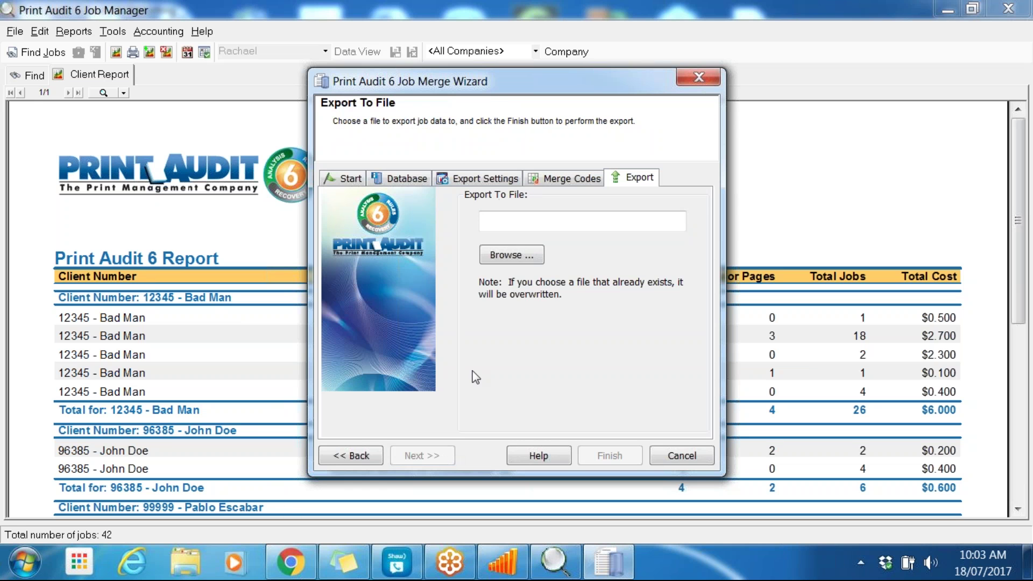
# - Export the job data to a Job Data file (*.jbs) named Customer123 on the Desktop
pyautogui.click(522, 252)
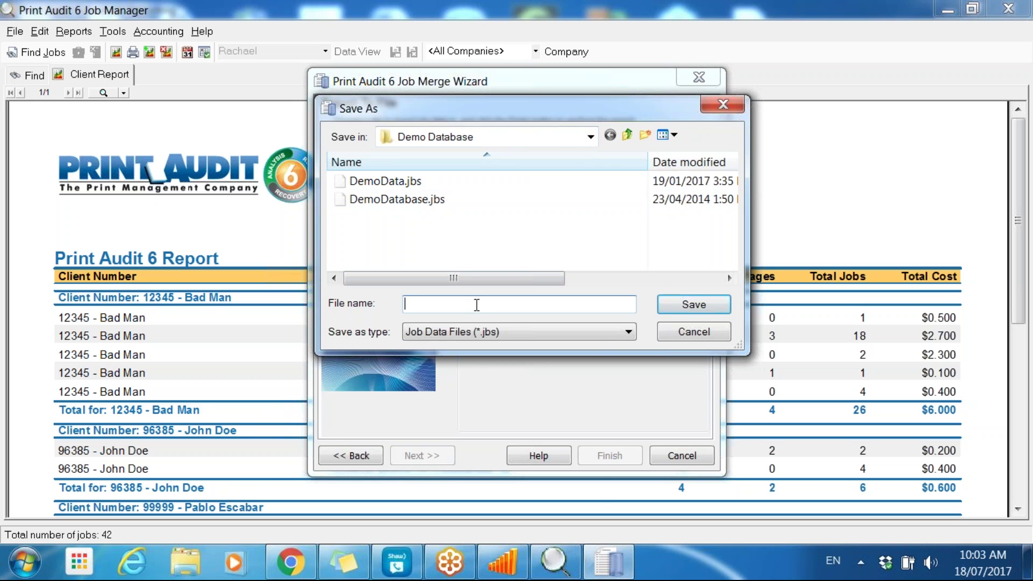
pyautogui.click(590, 137)
pyautogui.click(590, 137)
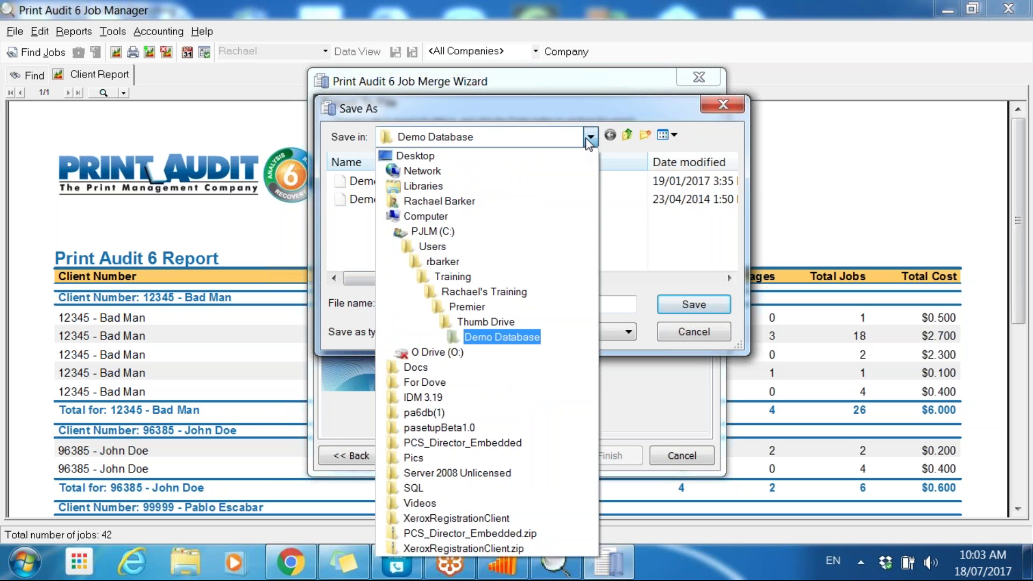
pyautogui.click(487, 154)
pyautogui.click(495, 304)
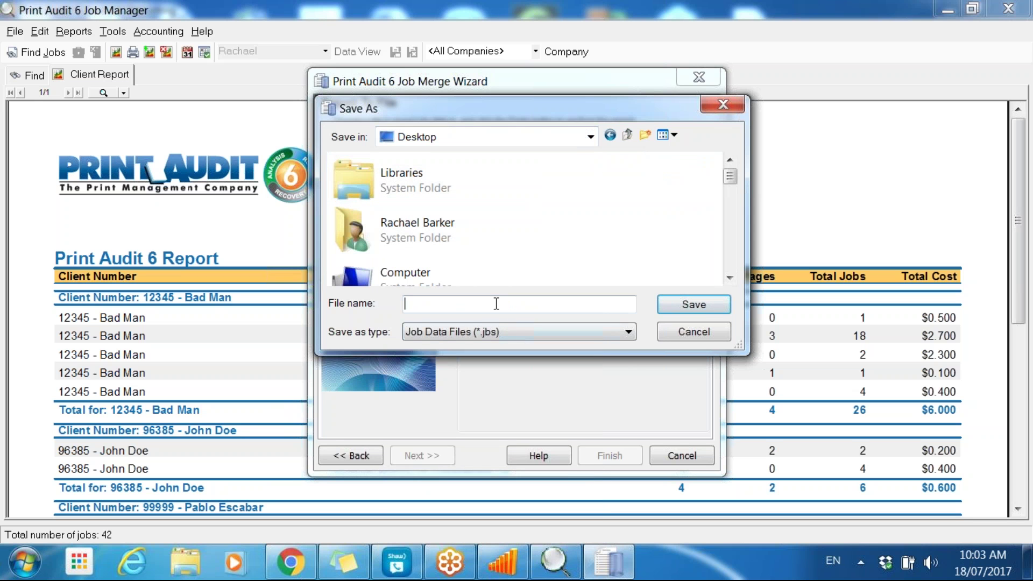
pyautogui.write('Custom')
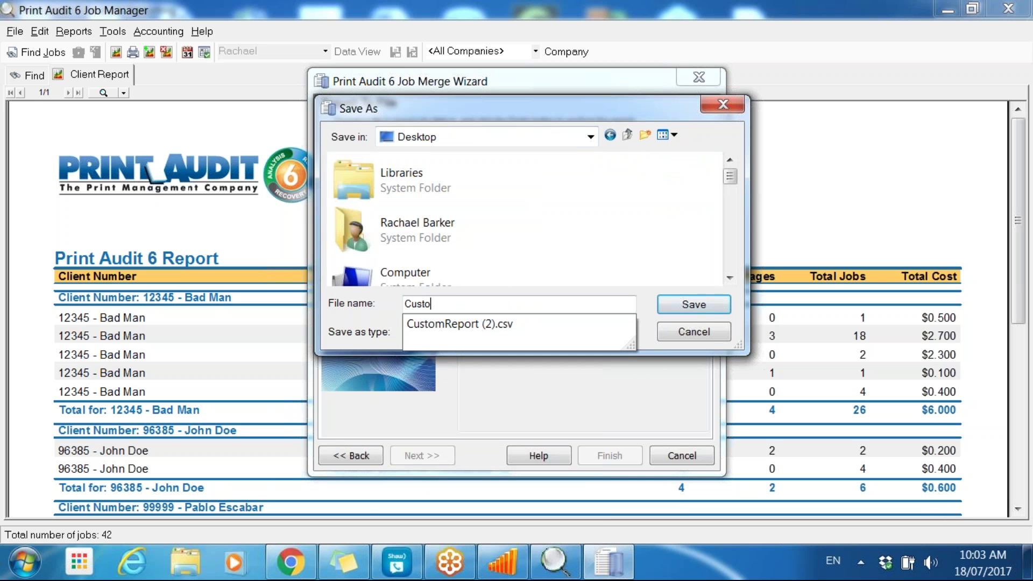
pyautogui.write('er123')
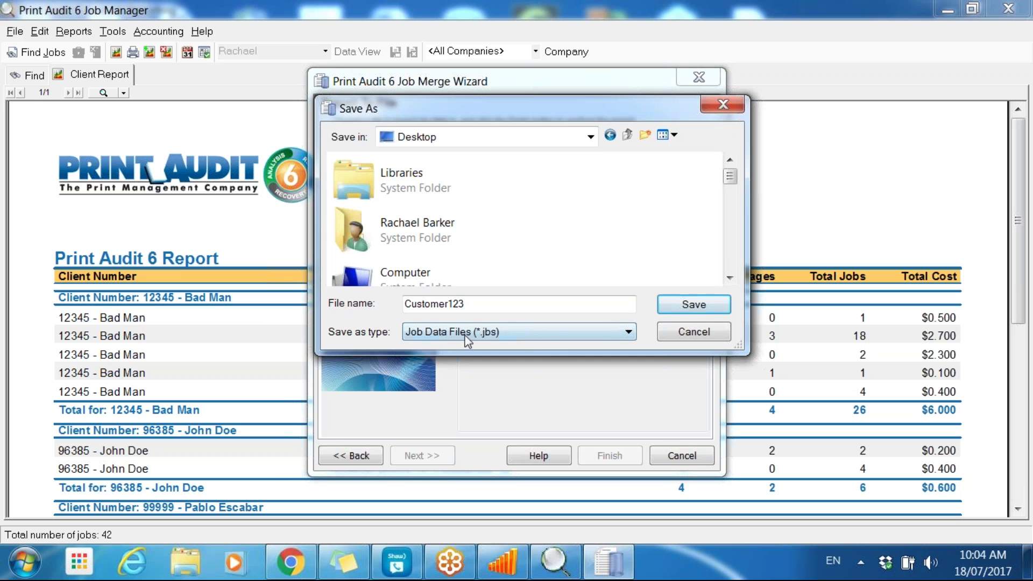
pyautogui.click(675, 304)
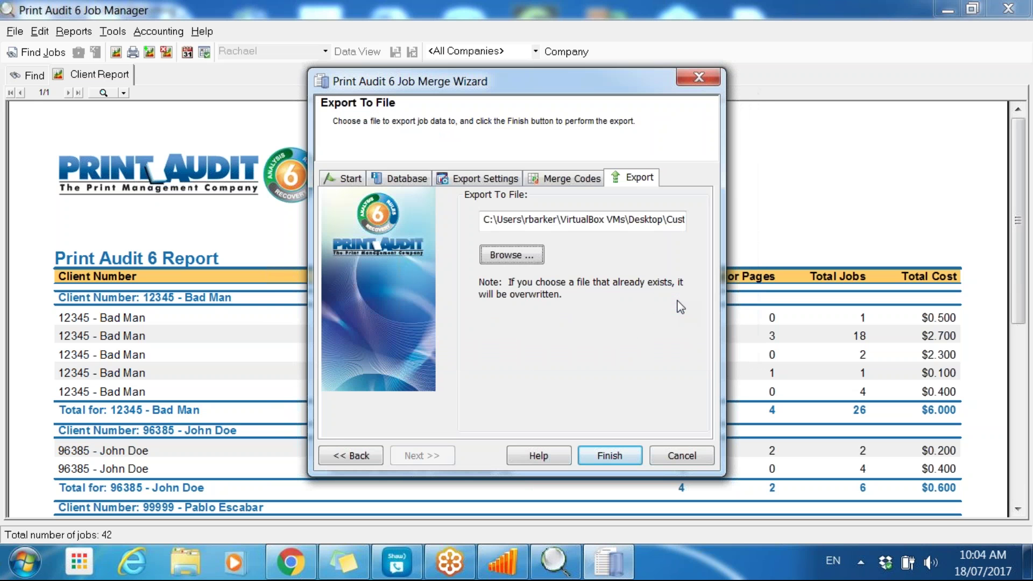
pyautogui.click(612, 461)
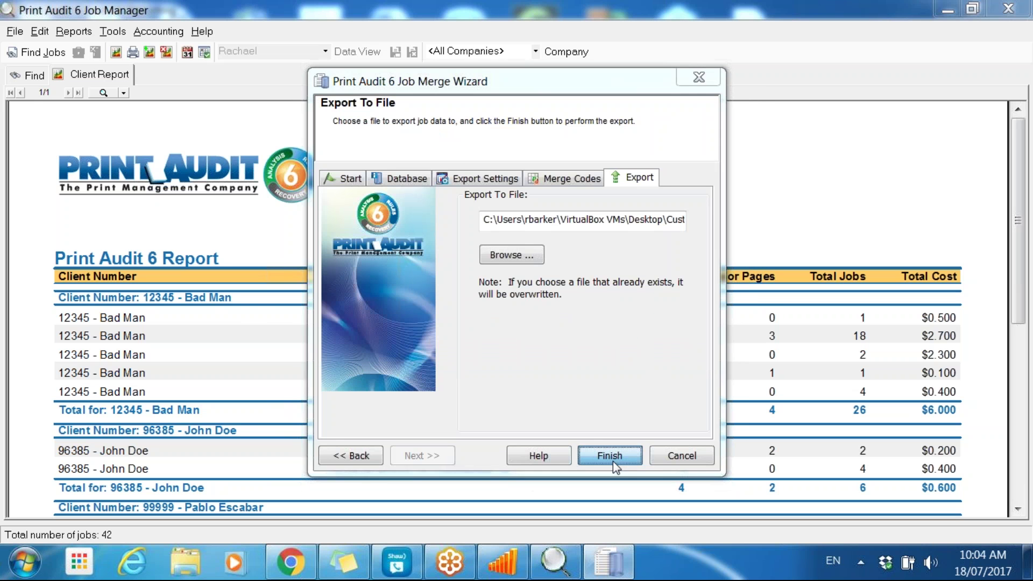
pyautogui.click(692, 373)
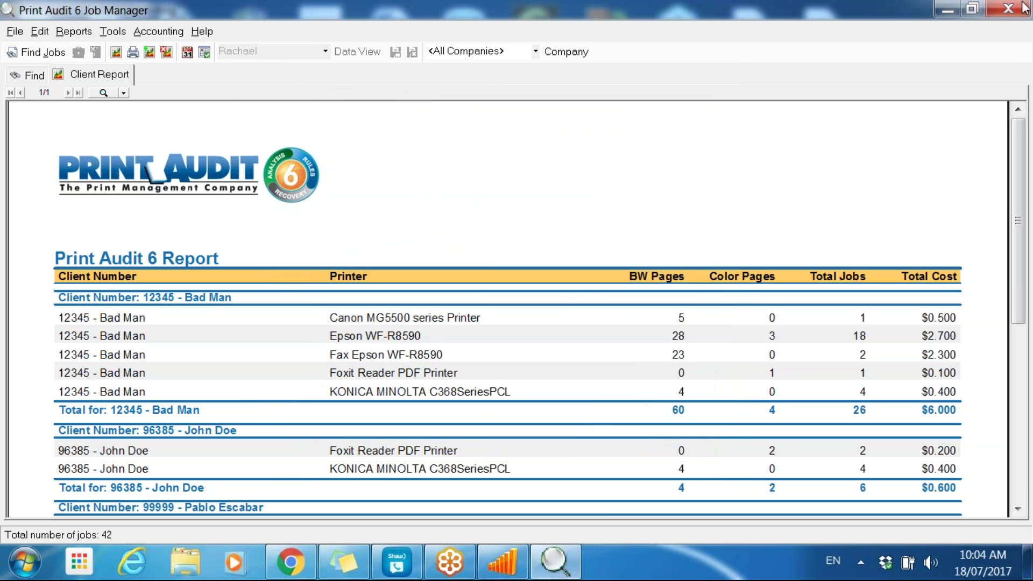
# - Show the desktop and place the exported Customer123Codes.txt file beside Customer123.jbs
pyautogui.click(951, 6)
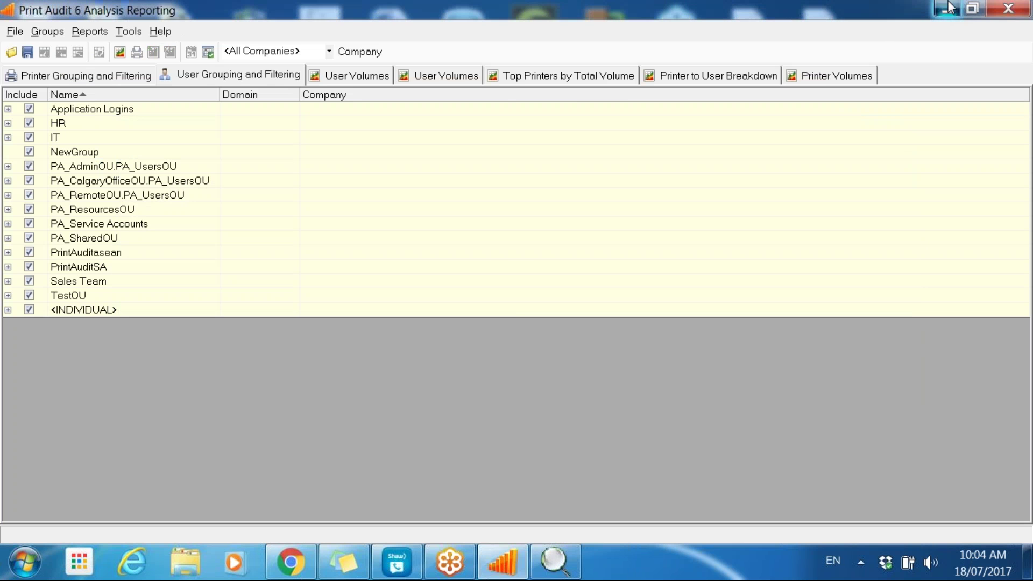
pyautogui.click(949, 3)
pyautogui.moveTo(817, 51); pyautogui.dragTo(840, 350)
pyautogui.click(740, 441)
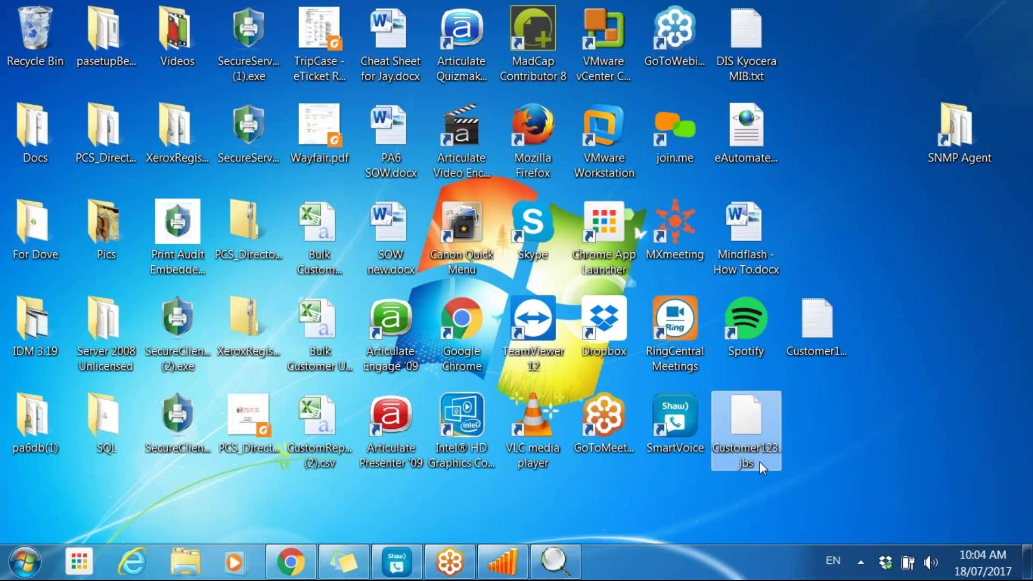
pyautogui.moveTo(805, 324); pyautogui.dragTo(848, 453)
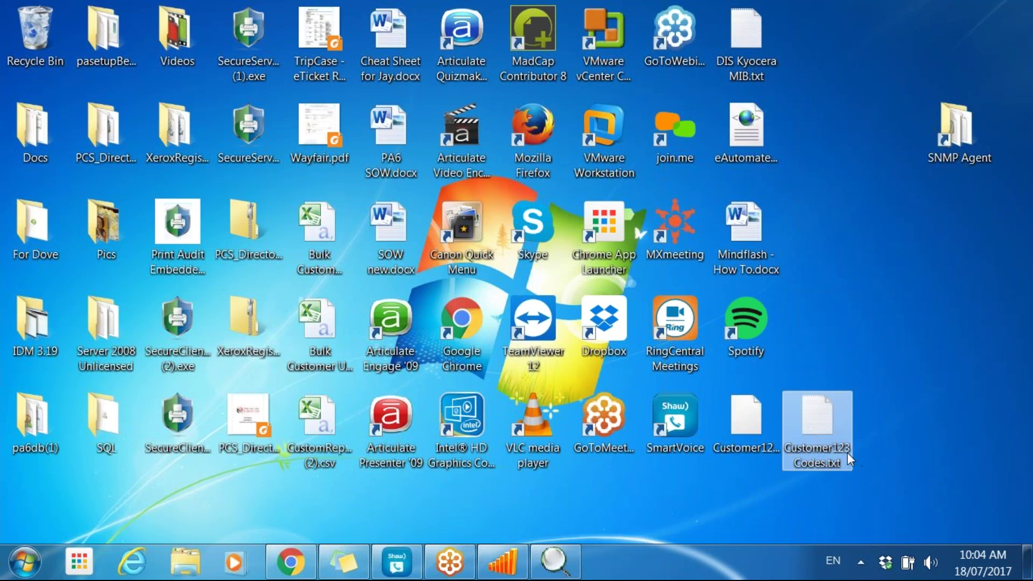
# - Check the job merge code in Customer123Codes.txt, close the file, and switch back to Analysis Reporting
pyautogui.doubleClick(826, 457)
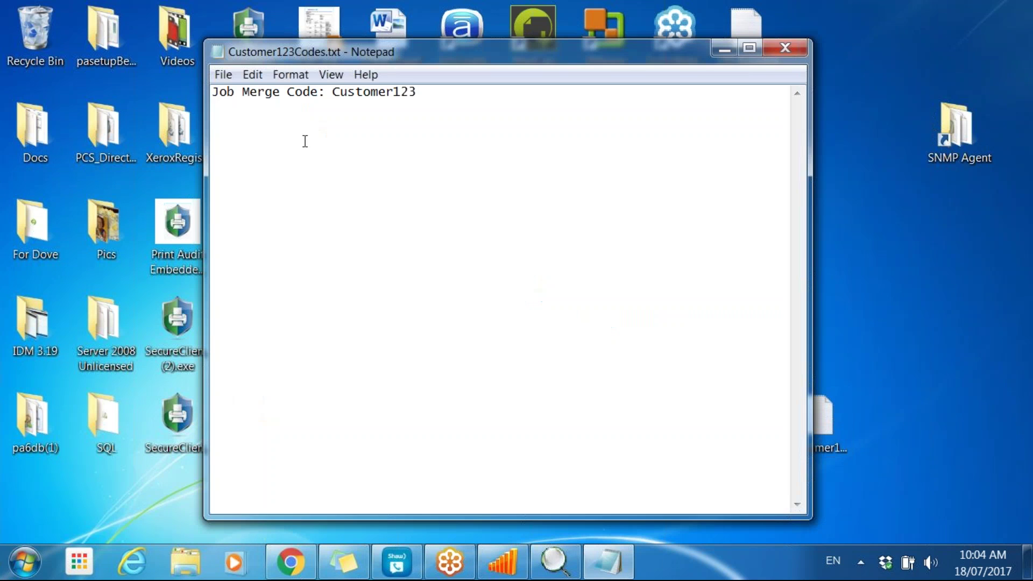
pyautogui.moveTo(430, 92); pyautogui.dragTo(331, 92)
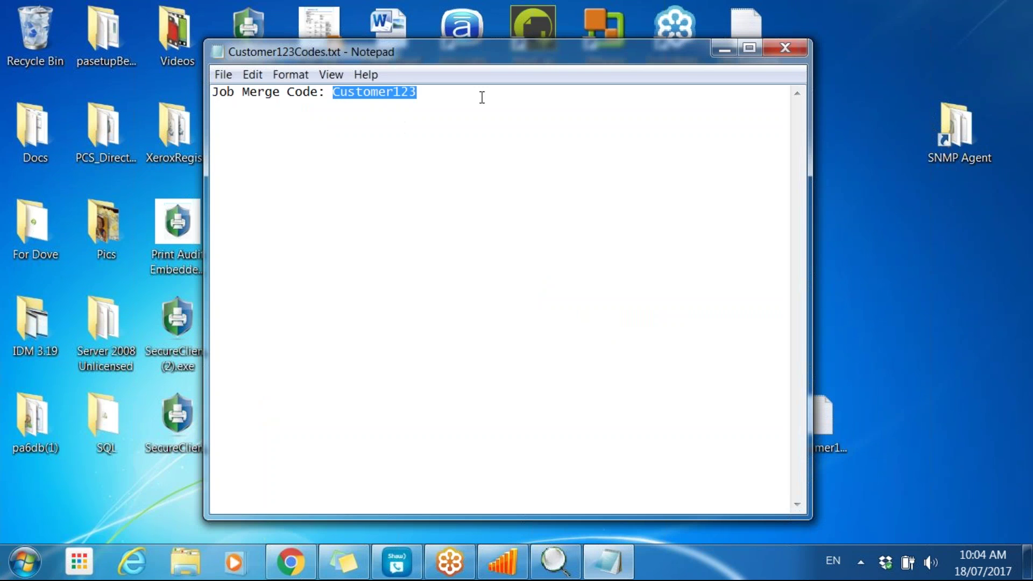
pyautogui.click(796, 47)
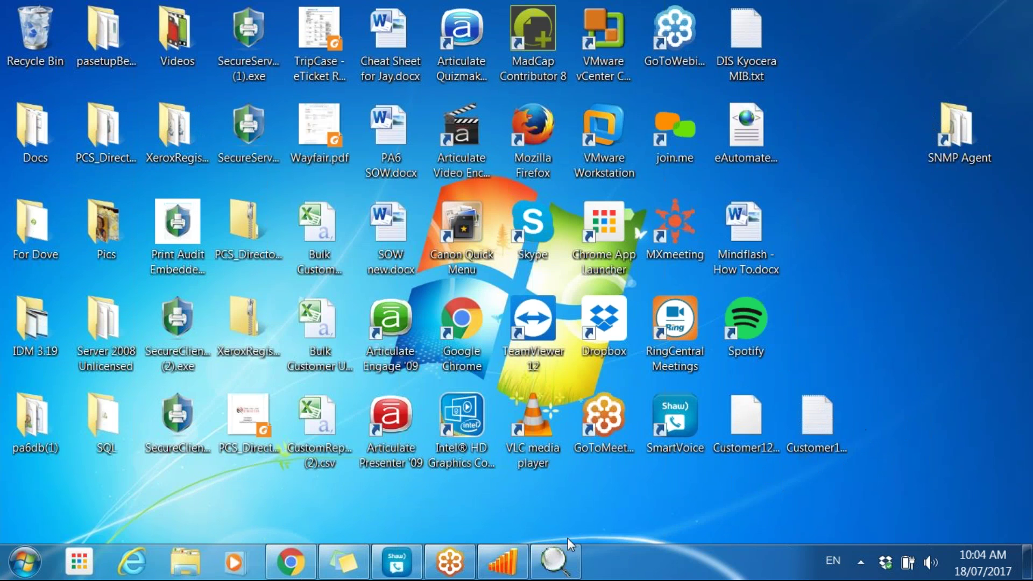
pyautogui.click(514, 574)
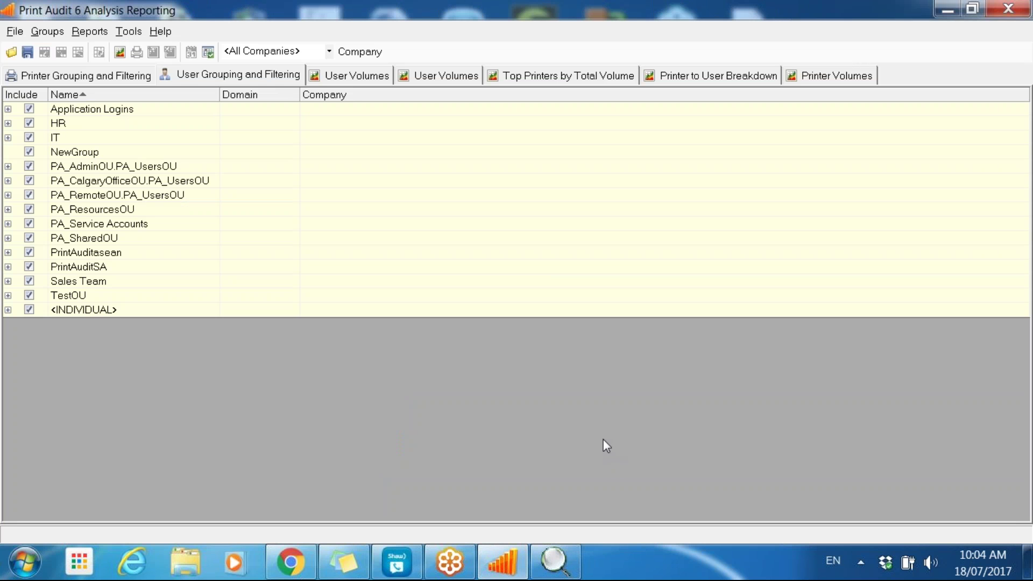